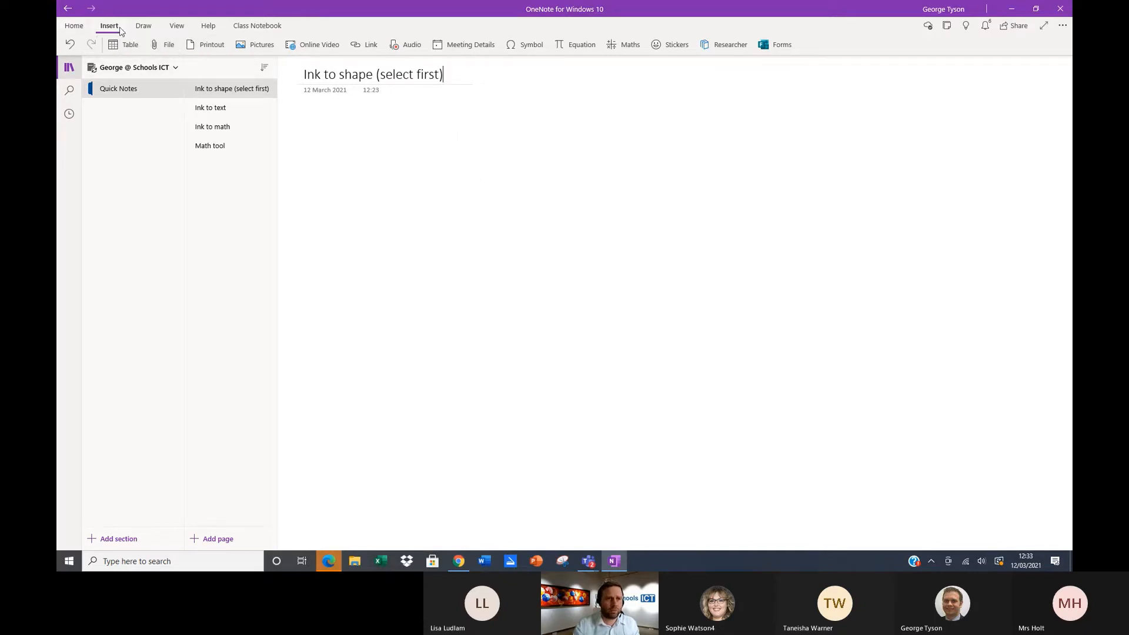
- Draw three roughly parallel diagonal ink lines beneath the page title with the black, blue and green pens
click(140, 28)
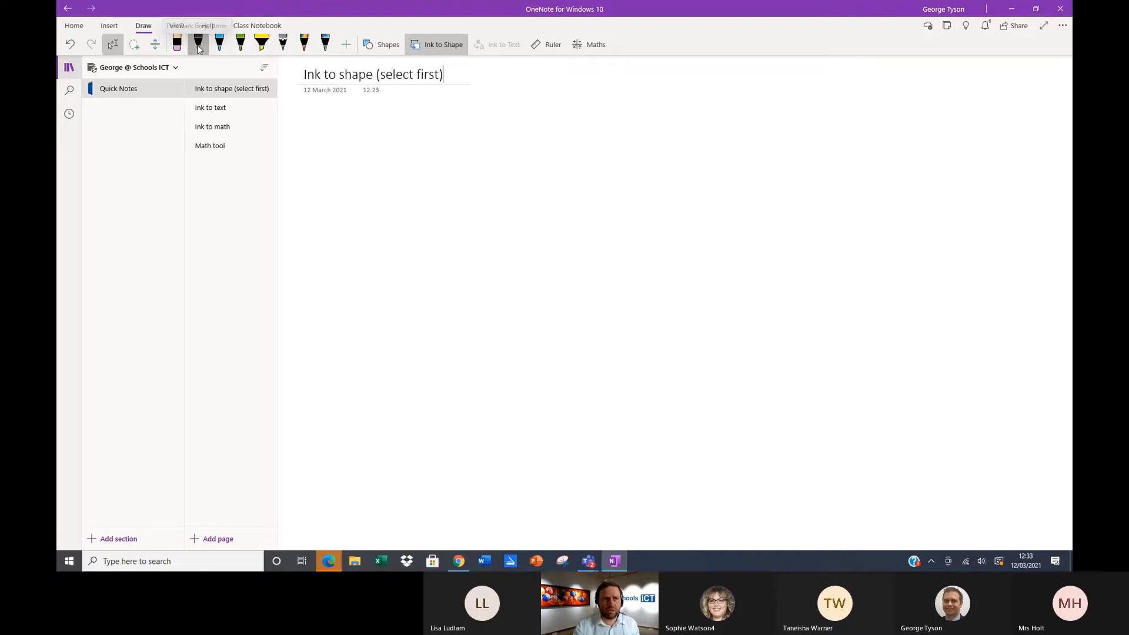
click(199, 47)
mouse_move(362, 243)
mouse_down()
mouse_move(524, 146)
mouse_move(598, 122)
mouse_up()
click(220, 45)
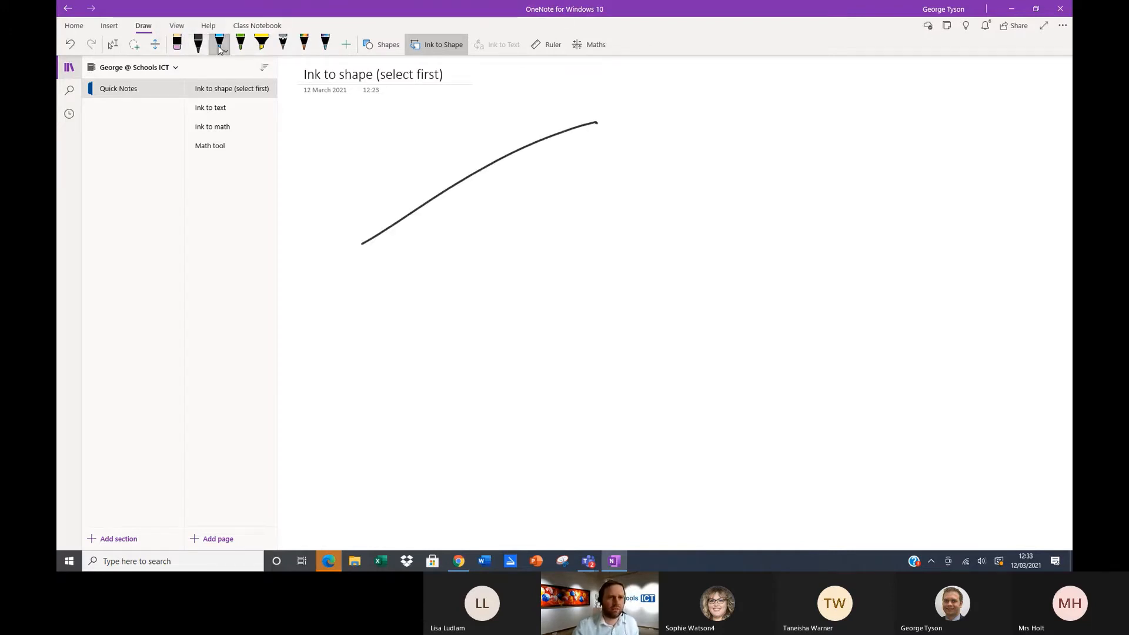
mouse_move(402, 289)
mouse_down()
mouse_move(499, 212)
mouse_move(633, 142)
mouse_up()
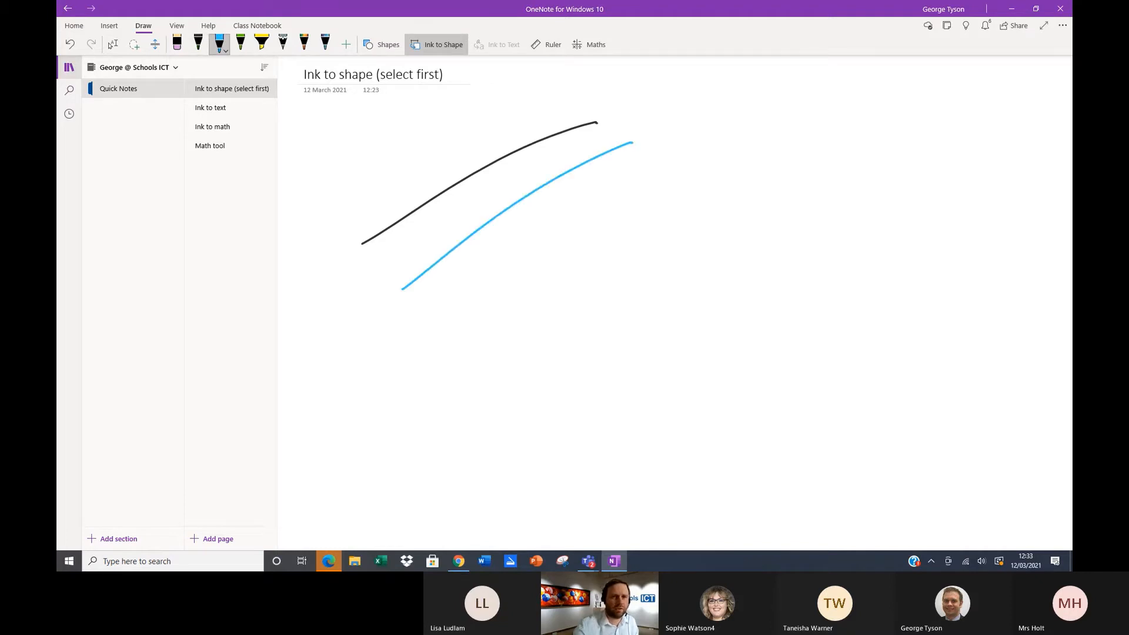
click(240, 47)
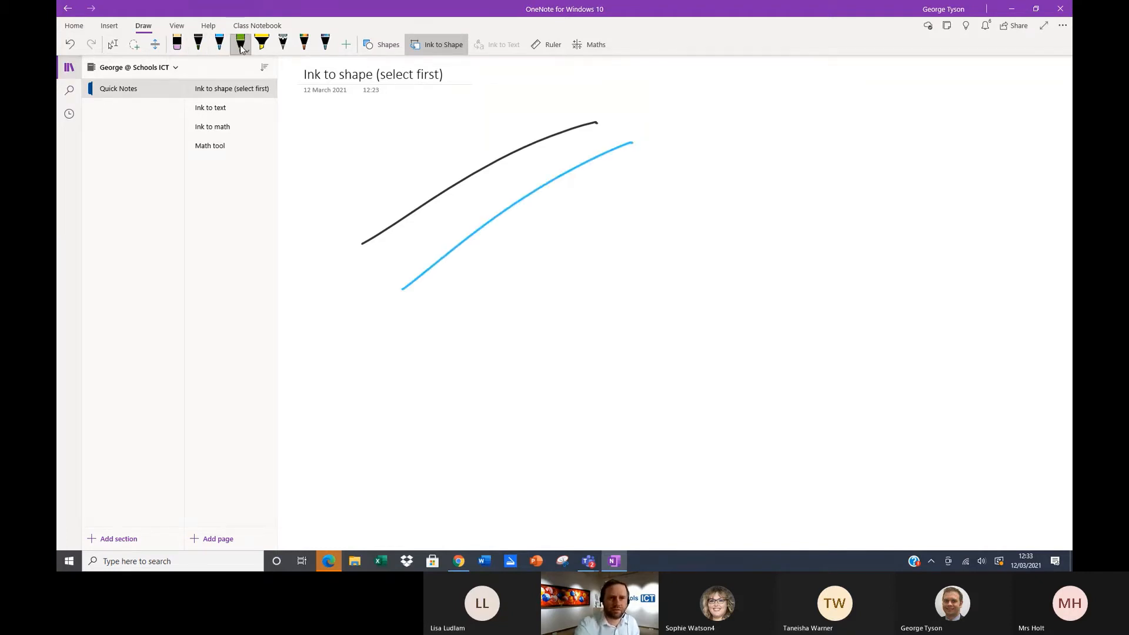
drag(451, 316, 684, 159)
- Scribble across the three lines with the yellow highlighter and draw grey pencil strokes beside the green line
click(261, 44)
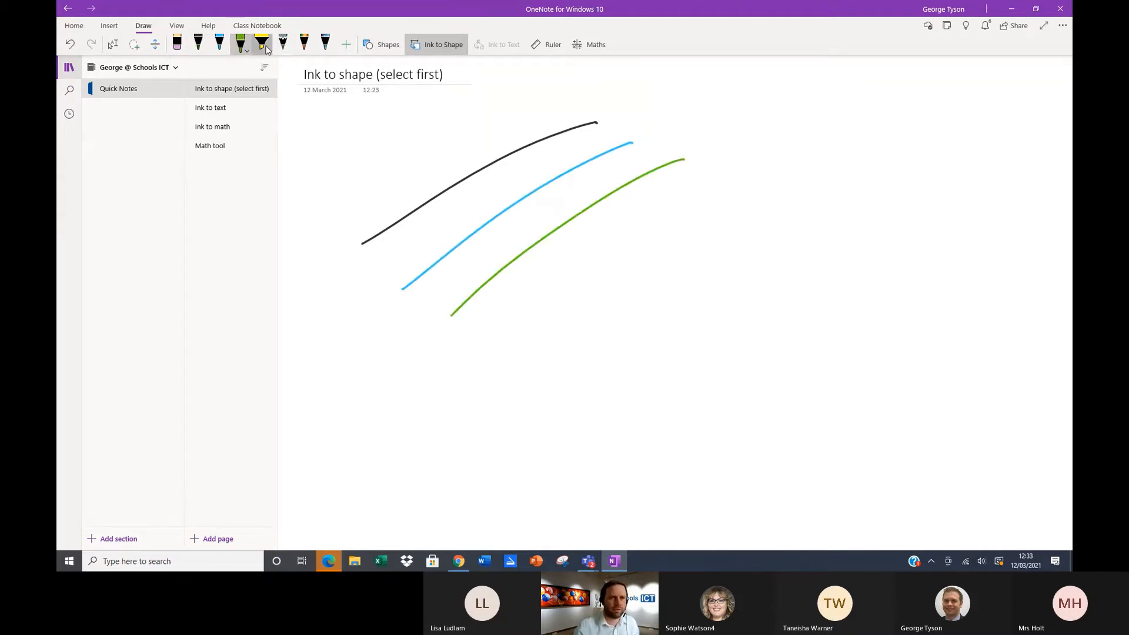
mouse_move(479, 145)
mouse_down()
mouse_move(511, 123)
mouse_move(585, 135)
mouse_move(594, 206)
mouse_up()
click(282, 46)
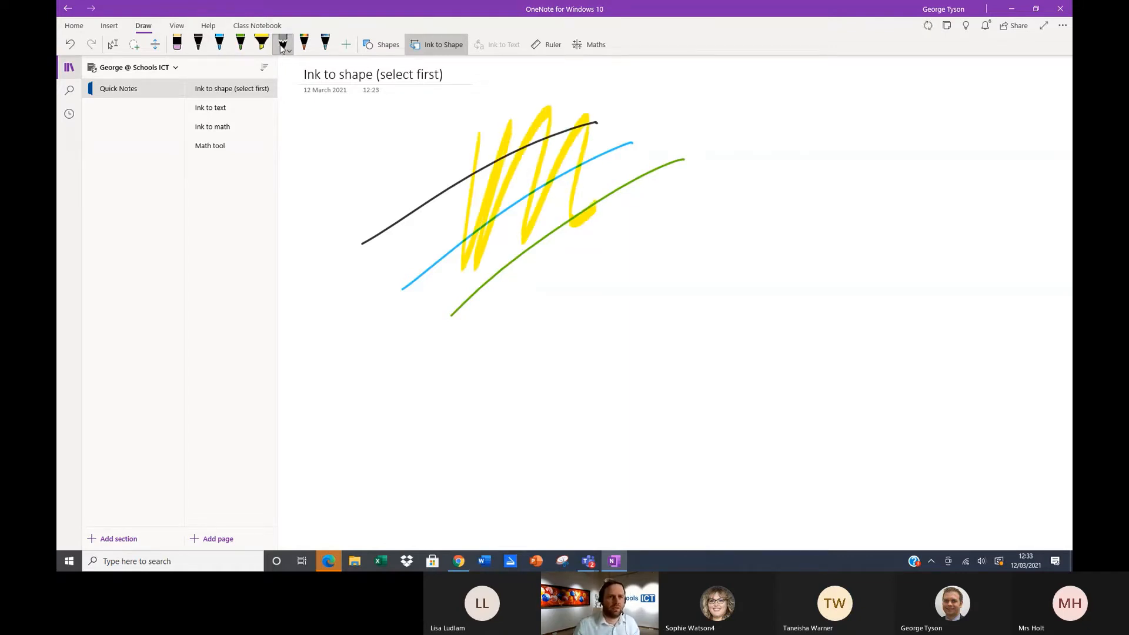
mouse_move(551, 289)
mouse_down()
mouse_move(739, 149)
mouse_move(658, 208)
mouse_up()
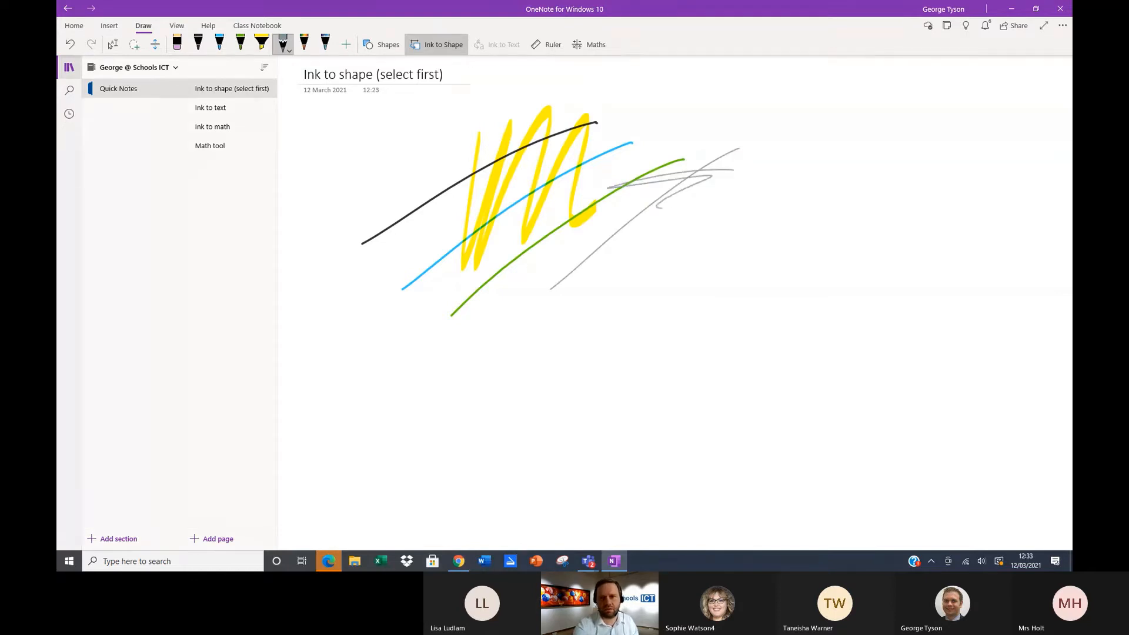
- Draw two diagonal lines and a spiral beside the grey strokes with the rainbow pen
click(304, 46)
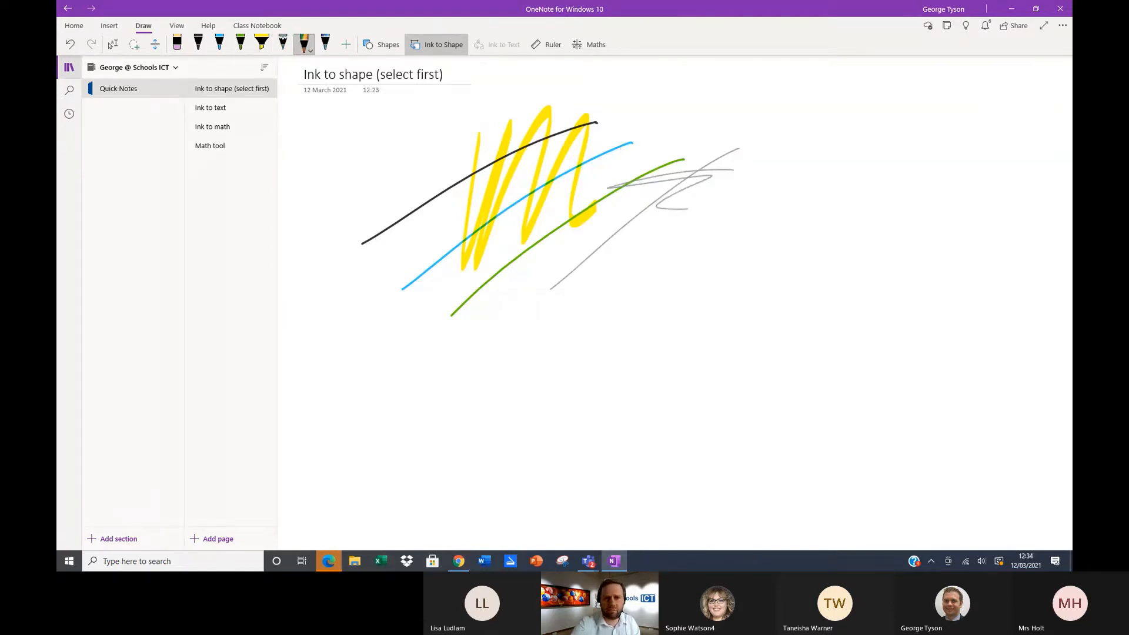
drag(607, 315, 833, 130)
drag(638, 304, 800, 156)
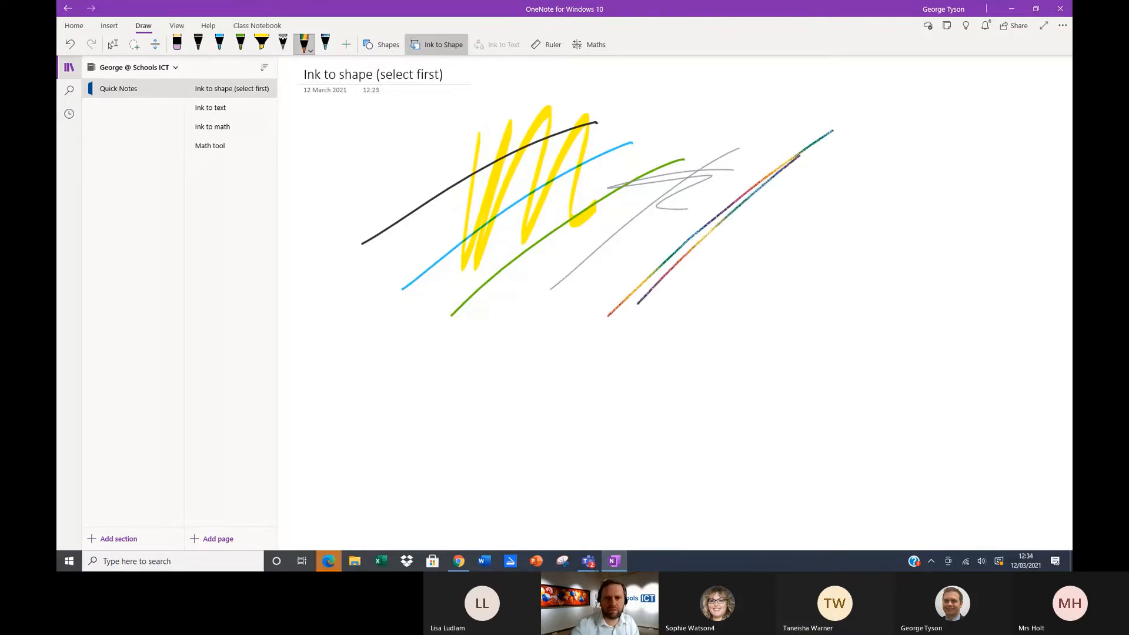
mouse_move(850, 244)
mouse_down()
mouse_move(768, 235)
mouse_move(829, 169)
mouse_move(808, 228)
mouse_up()
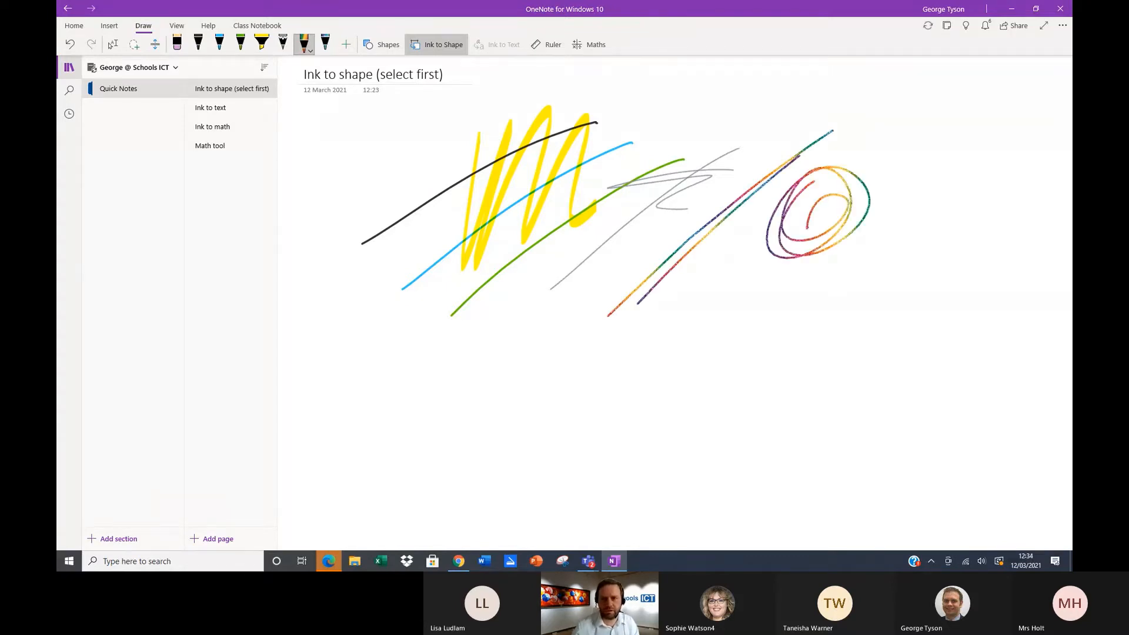
- Scribble three patches of ink below the coloured lines with the Galaxy pen
click(323, 44)
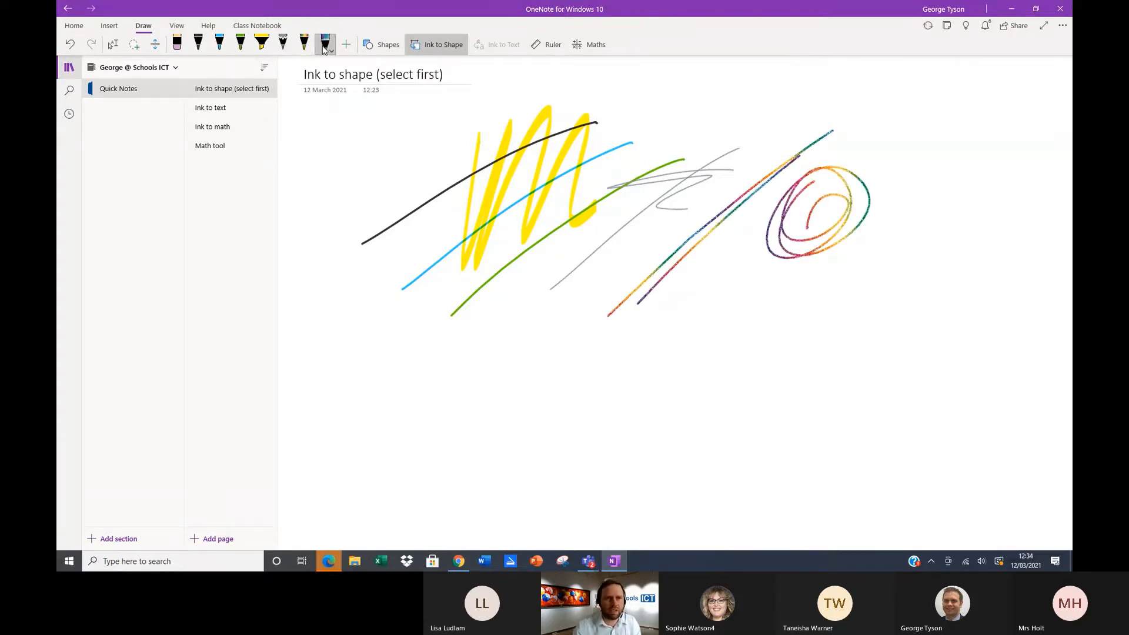
mouse_move(675, 354)
mouse_down()
mouse_move(797, 307)
mouse_move(825, 341)
mouse_up()
mouse_move(765, 296)
mouse_down()
mouse_move(775, 302)
mouse_move(716, 336)
mouse_move(718, 349)
mouse_move(753, 364)
mouse_move(731, 385)
mouse_up()
mouse_move(523, 302)
mouse_down()
mouse_move(462, 354)
mouse_move(532, 299)
mouse_move(495, 342)
mouse_move(536, 308)
mouse_move(498, 356)
mouse_move(548, 310)
mouse_move(521, 358)
mouse_move(566, 321)
mouse_move(544, 365)
mouse_move(575, 287)
mouse_move(559, 329)
mouse_move(565, 354)
mouse_up()
mouse_move(641, 361)
mouse_down()
mouse_move(617, 392)
mouse_move(664, 377)
mouse_move(665, 397)
mouse_up()
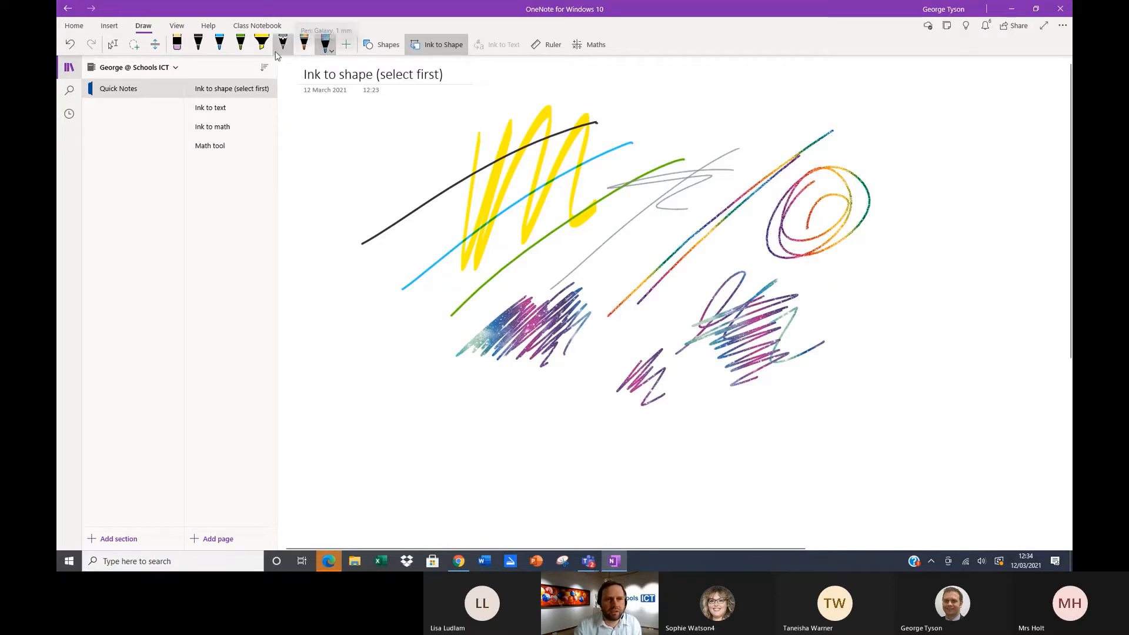
- Change the Galaxy pen to the Lava colour at the thickest preset and scribble a patch below the blue line
click(332, 53)
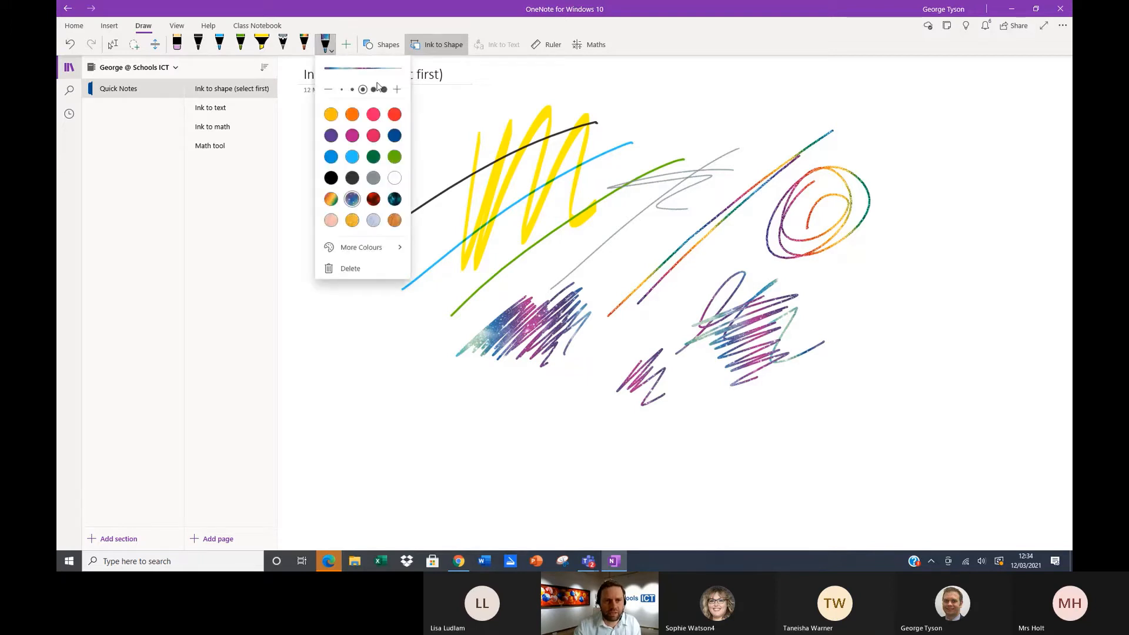
click(374, 200)
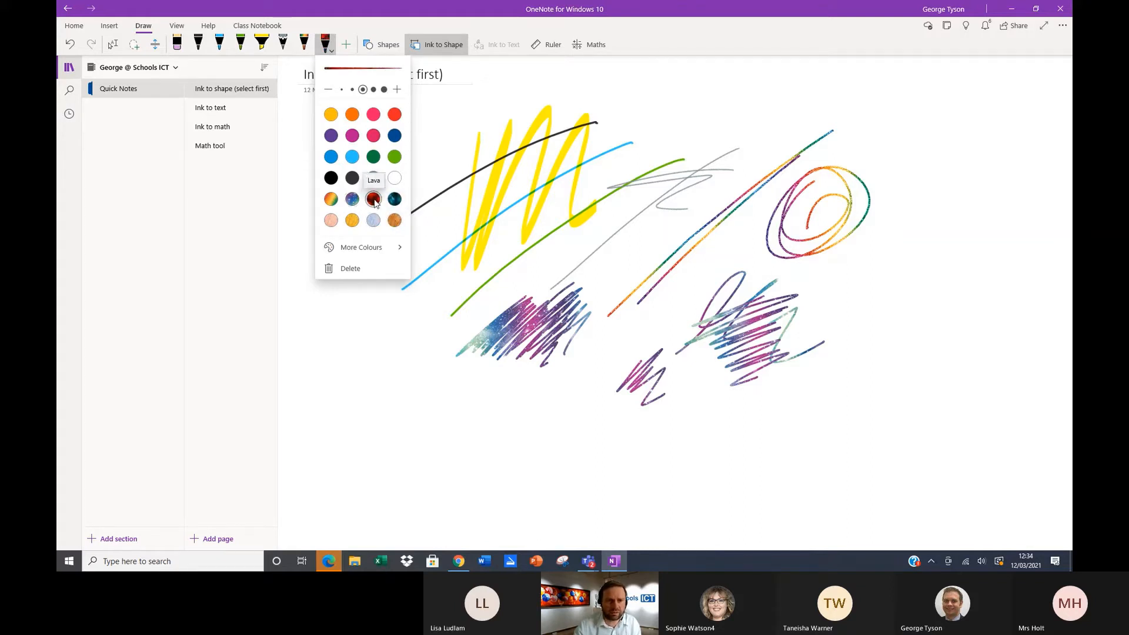
click(384, 90)
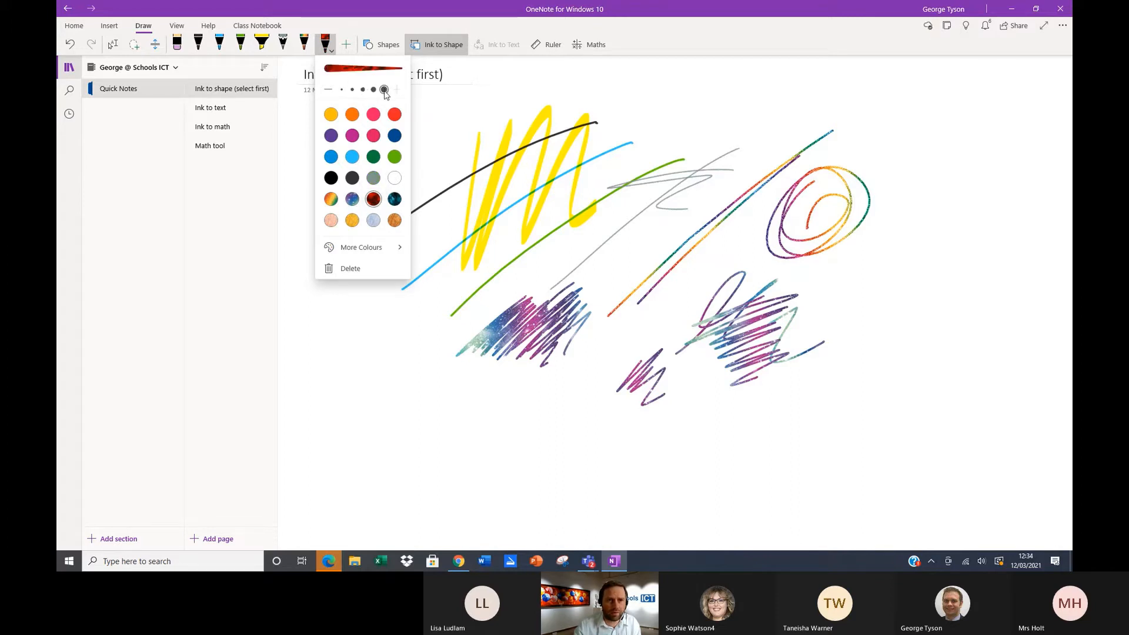
click(424, 338)
mouse_move(425, 371)
mouse_down()
mouse_move(484, 339)
mouse_move(377, 417)
mouse_move(371, 383)
mouse_move(400, 381)
mouse_move(441, 407)
mouse_up()
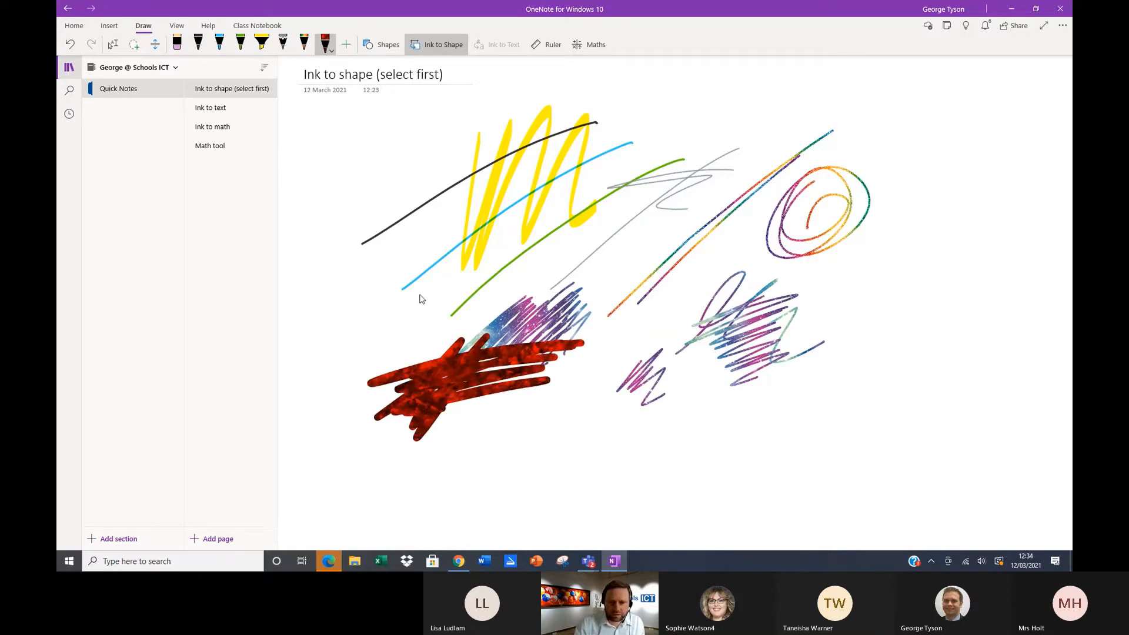
- Erase the black, blue and green lines, the yellow highlighting, the long grey line and the Lava scribble
click(305, 44)
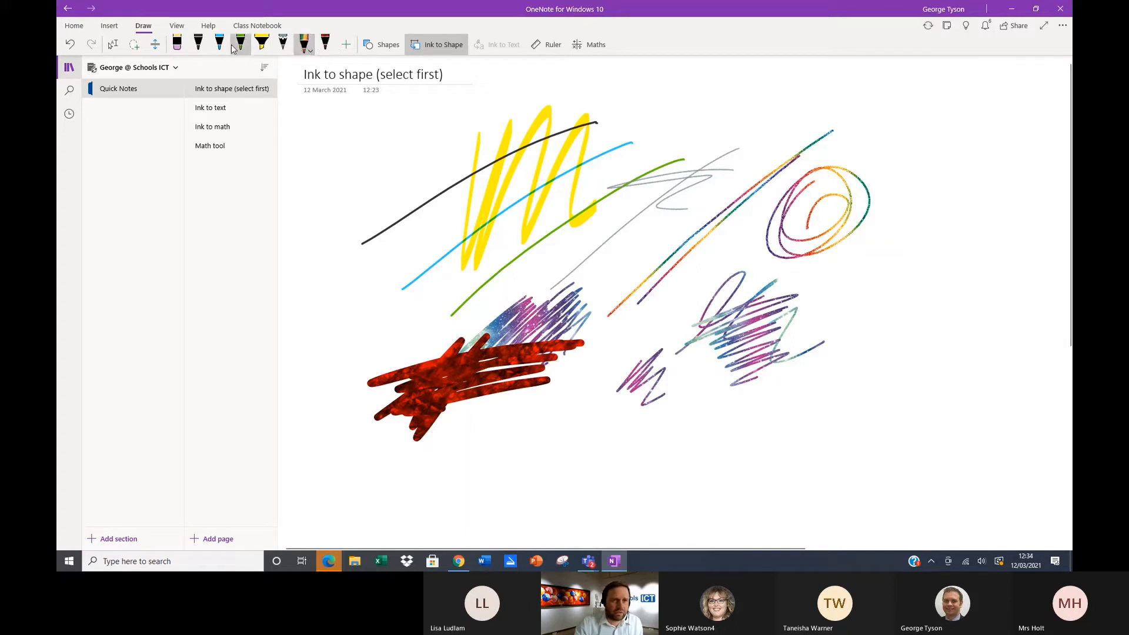
click(200, 46)
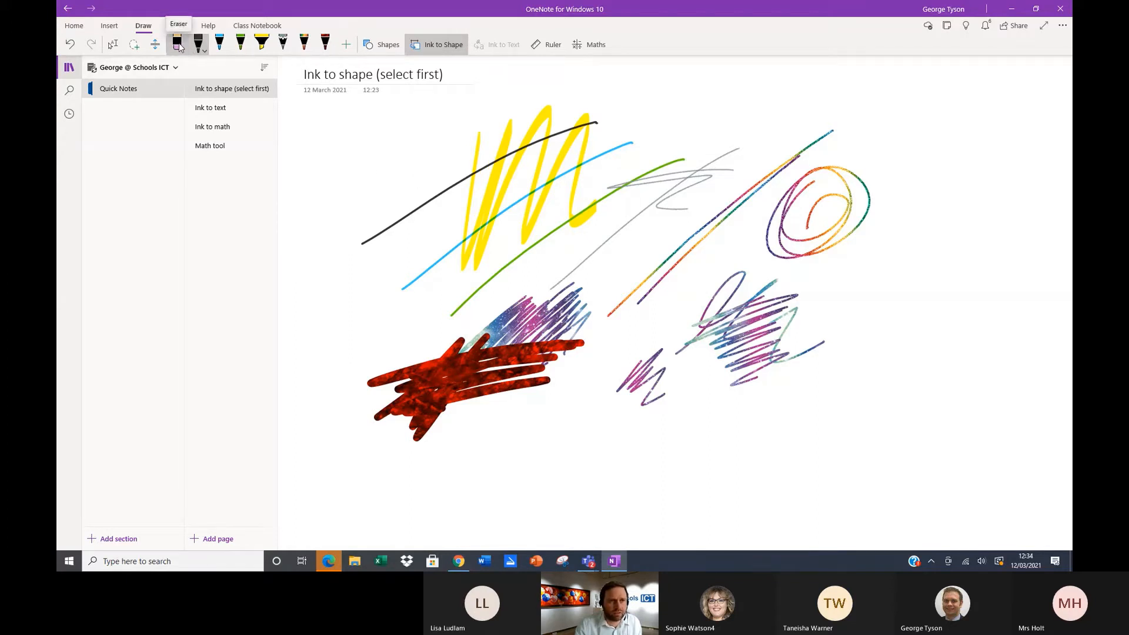
click(178, 46)
drag(486, 172, 655, 222)
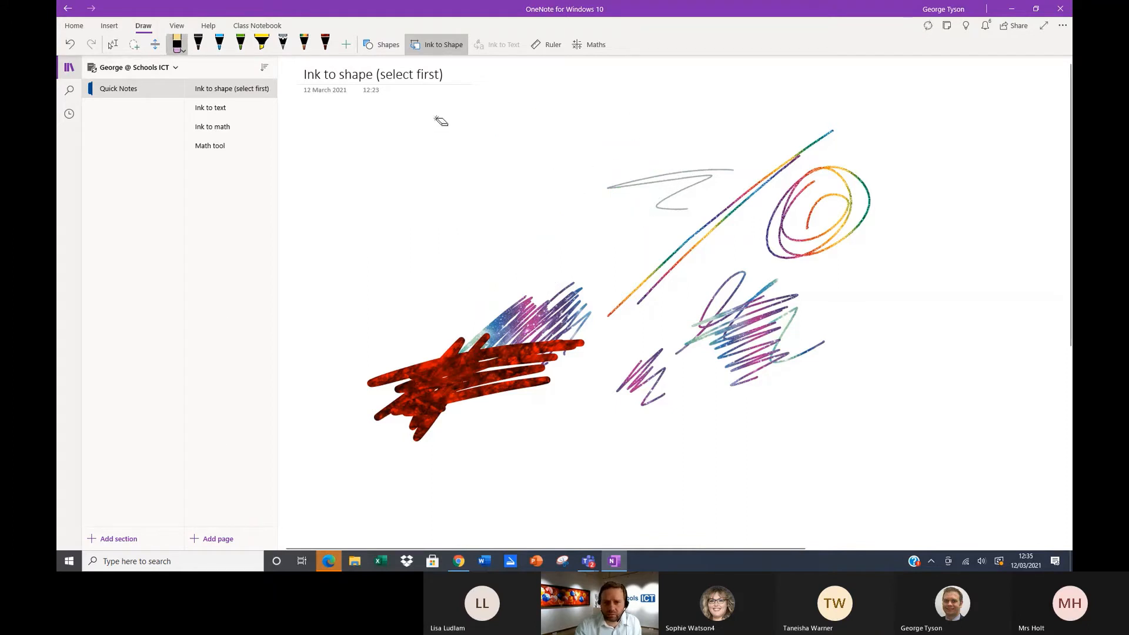
click(448, 377)
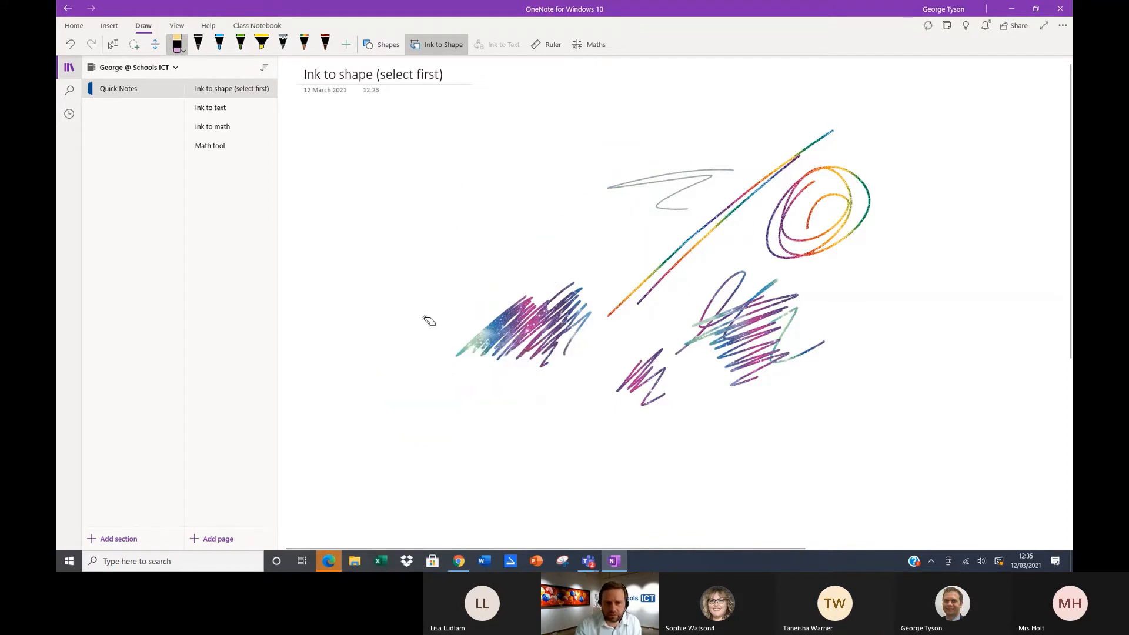
- Erase the two Galaxy scribbles on either side of the rainbow lines, the rainbow lines themselves and the grey zigzag
click(510, 318)
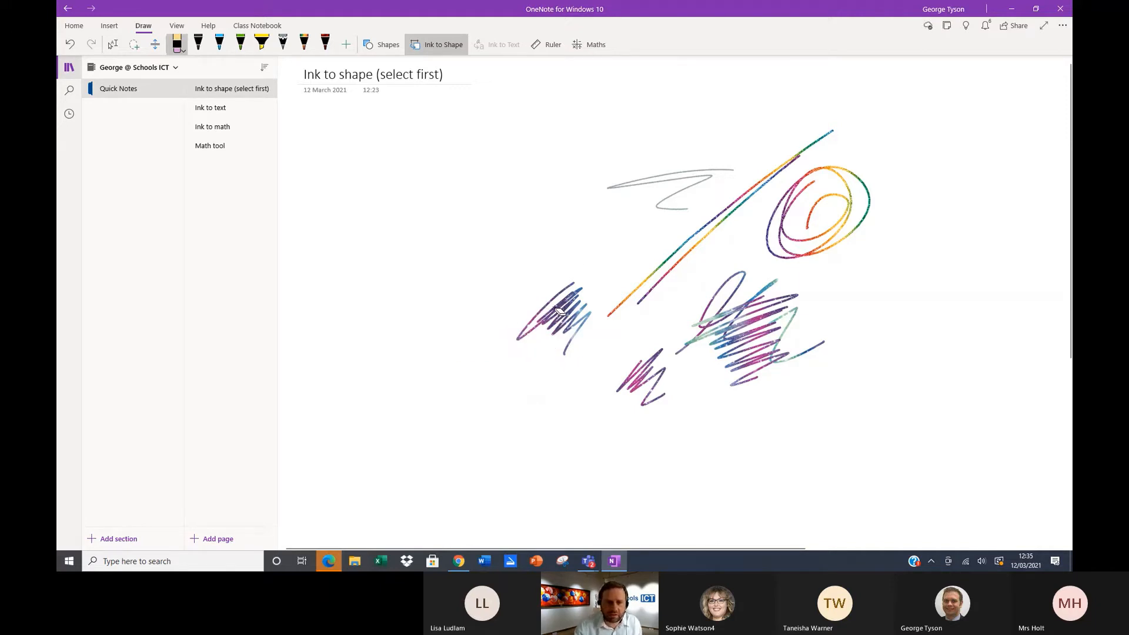
click(559, 312)
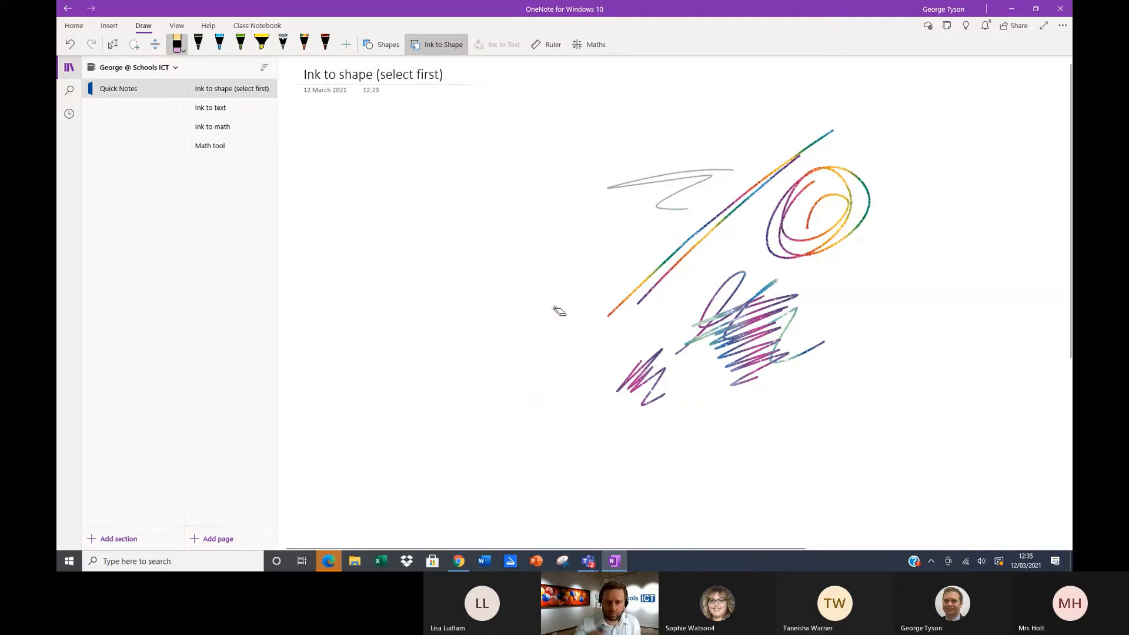
click(640, 300)
click(635, 294)
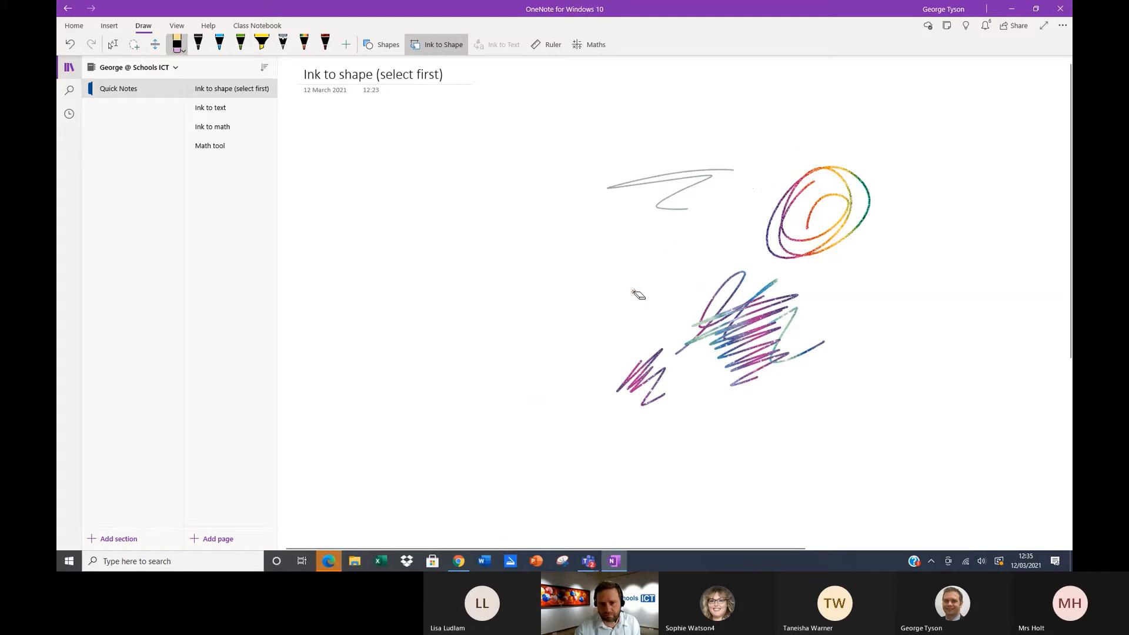
click(652, 177)
click(741, 330)
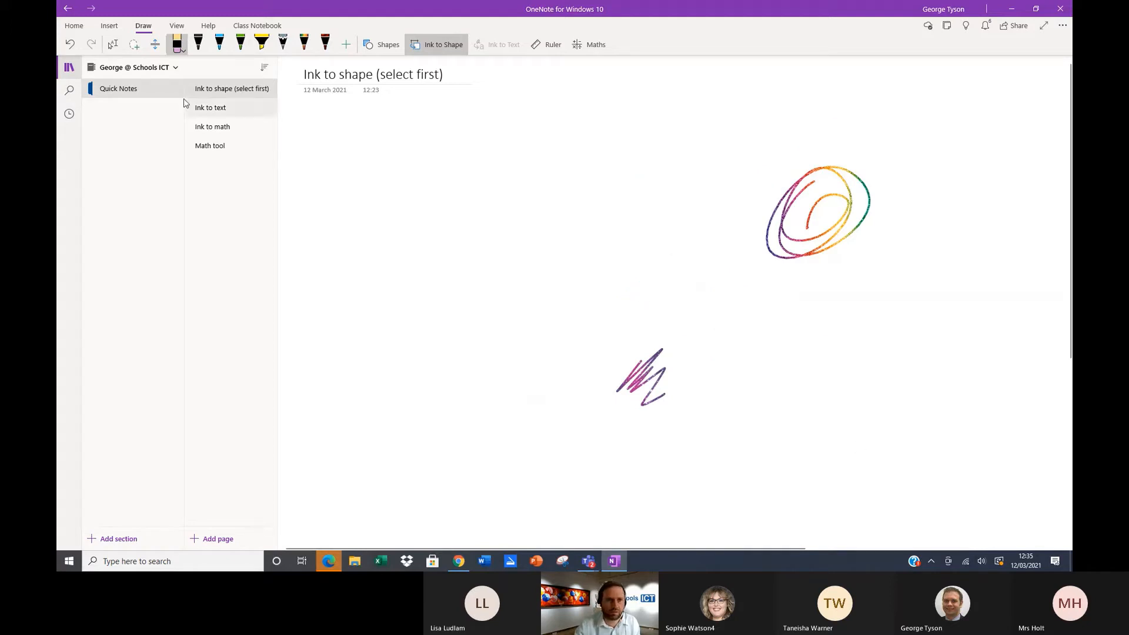
- Lasso the remaining rainbow spiral and small Galaxy scribble together and delete them
click(134, 47)
mouse_move(689, 121)
mouse_down()
mouse_move(547, 292)
mouse_move(910, 408)
mouse_move(797, 139)
mouse_move(688, 120)
mouse_up()
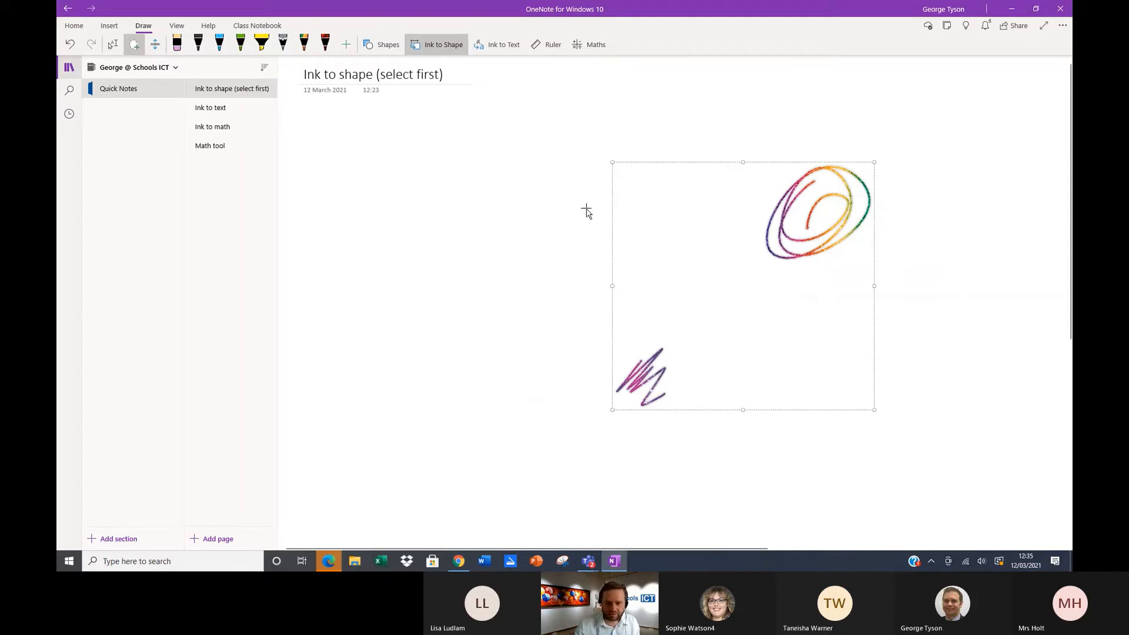
key(Delete)
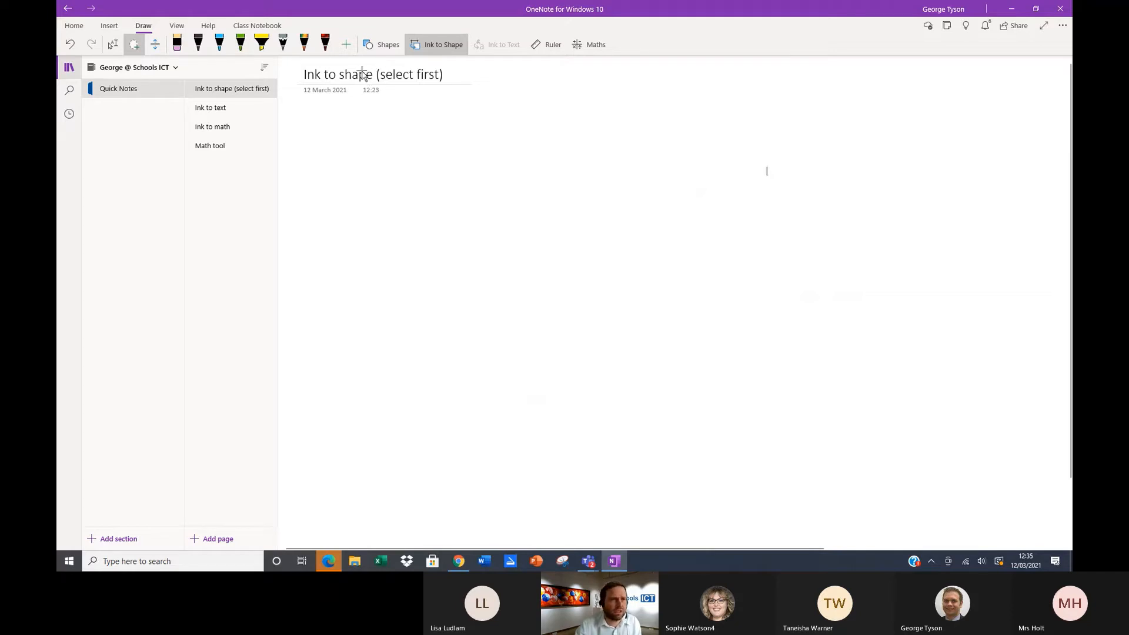
- Switch from lasso selection to text mode and add a note reading "Text area" below the page date
click(112, 45)
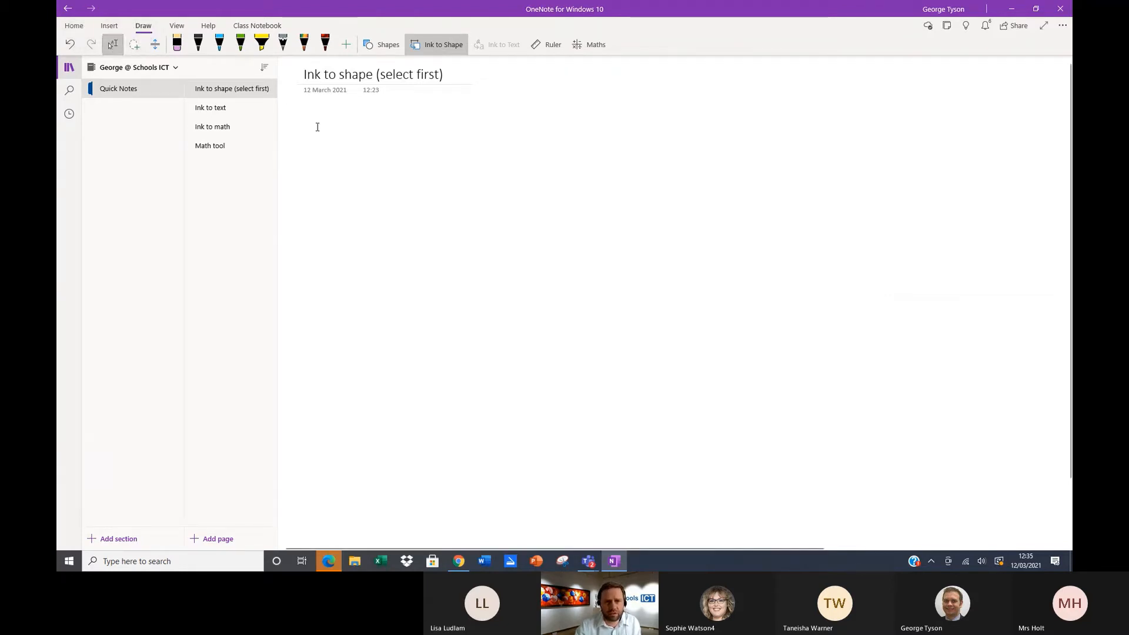
text(Text area)
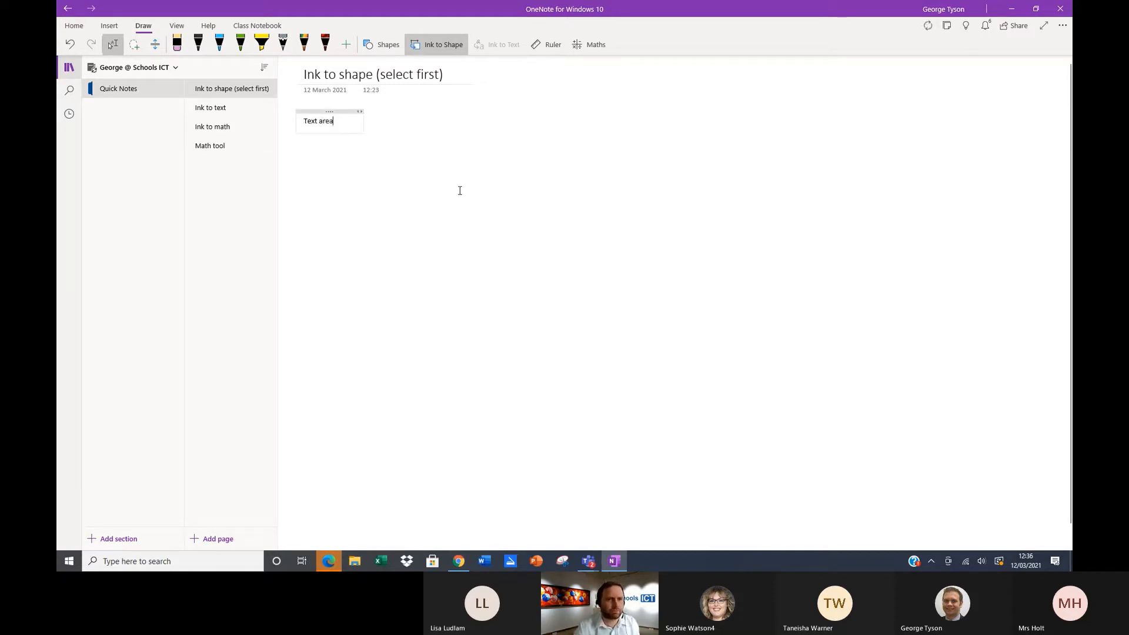
click(459, 191)
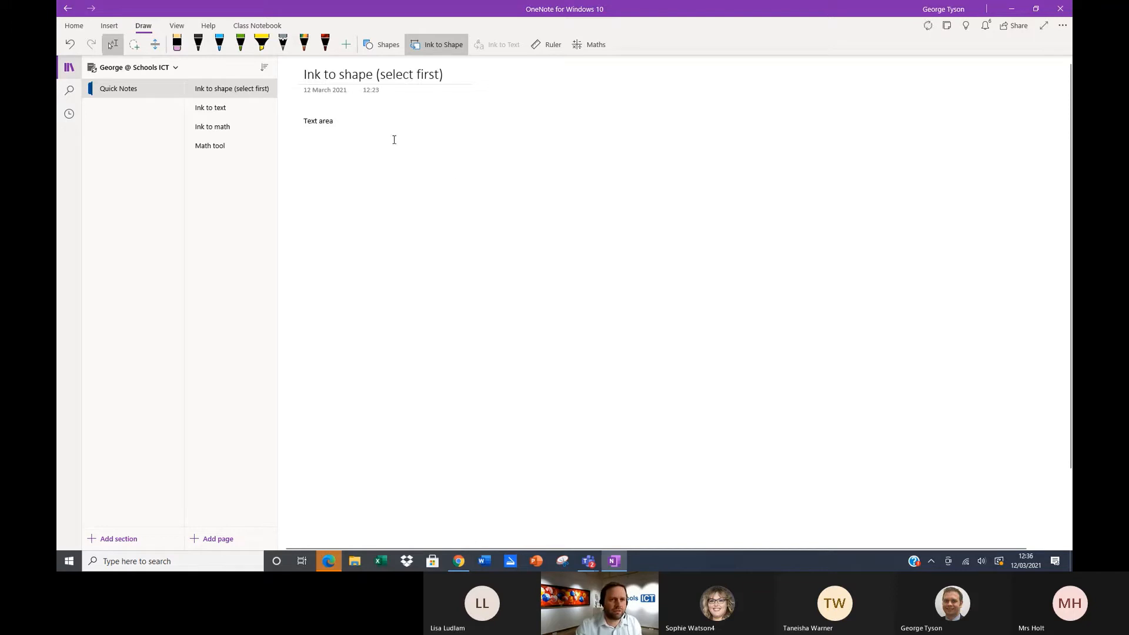
drag(392, 118, 469, 352)
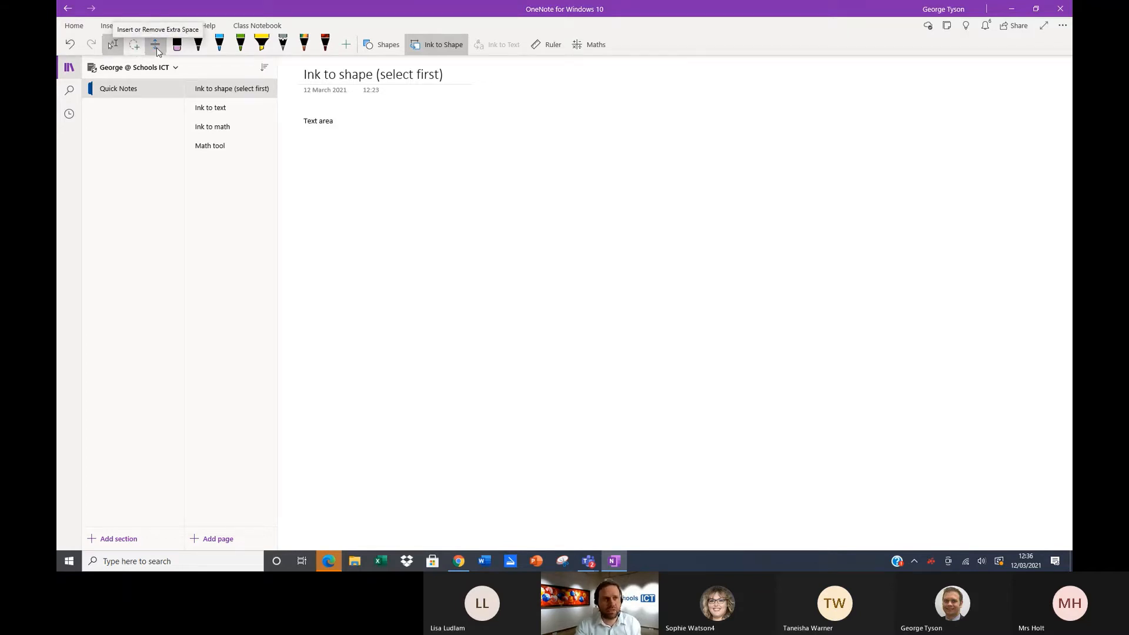
click(157, 50)
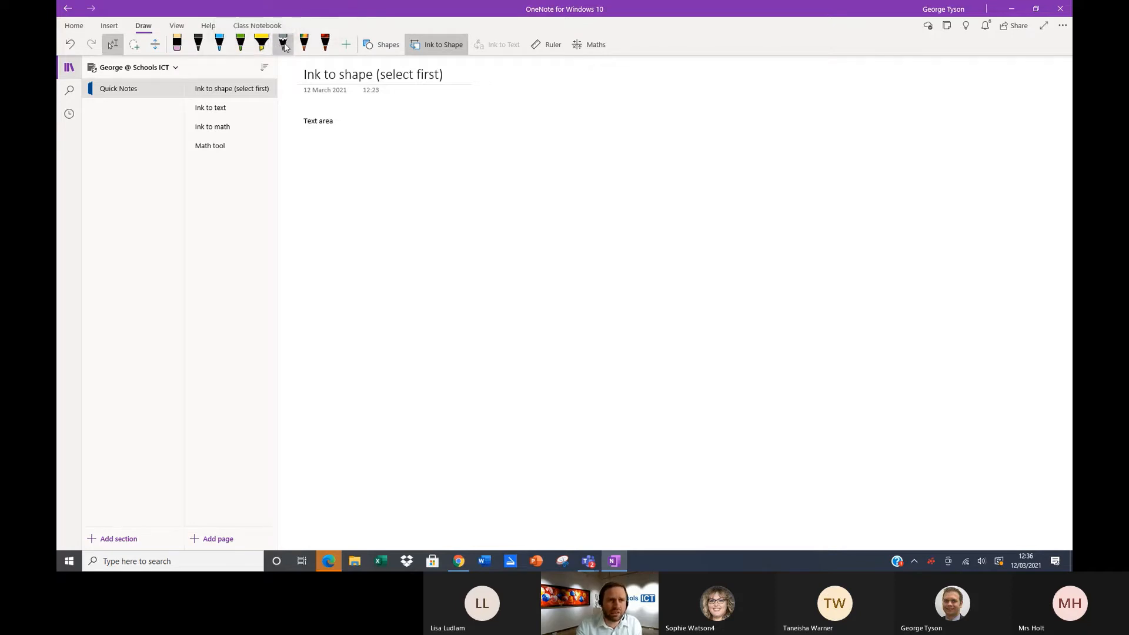
- Add a new highlighter pen in bright light blue and scribble with it below the "Text area" note
click(347, 46)
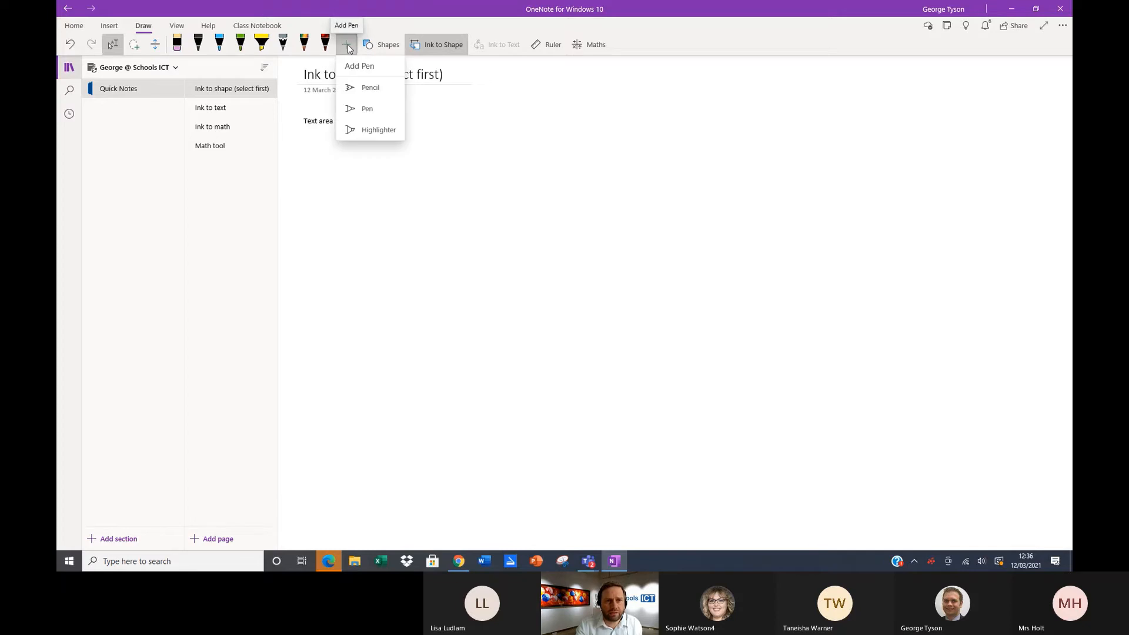
click(351, 129)
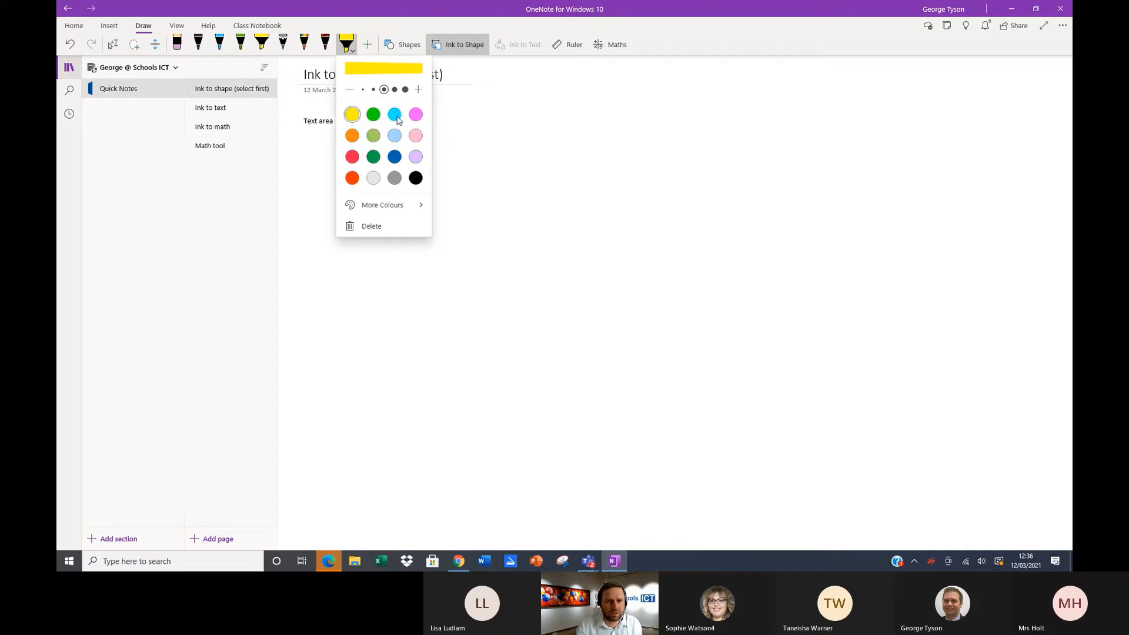
click(395, 115)
click(484, 196)
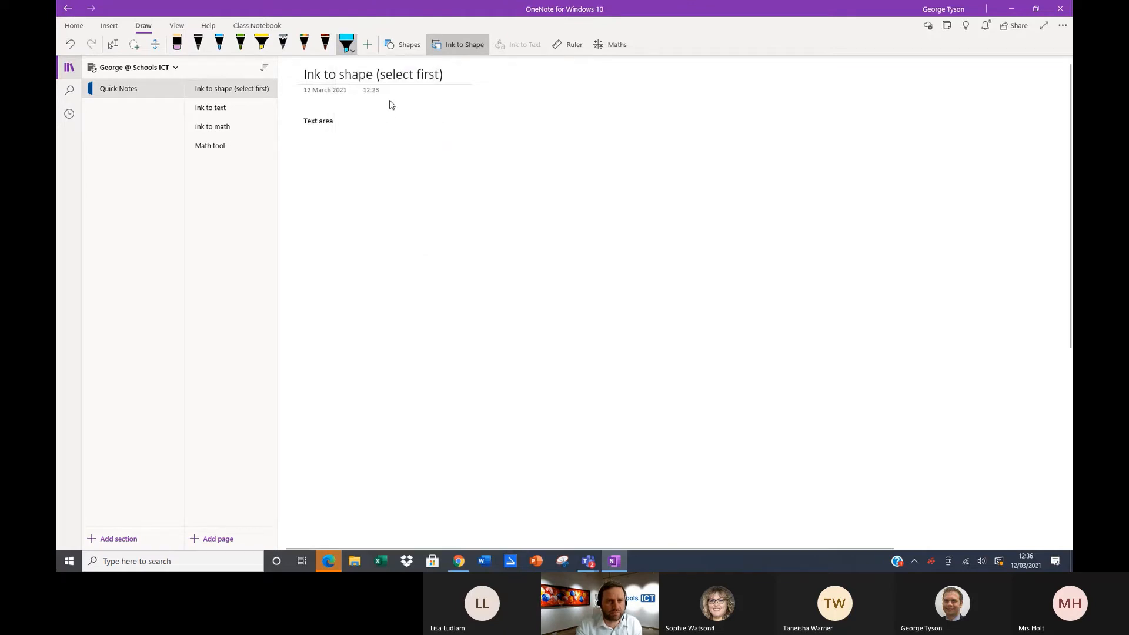
mouse_move(380, 137)
mouse_down()
mouse_move(337, 161)
mouse_move(355, 184)
mouse_up()
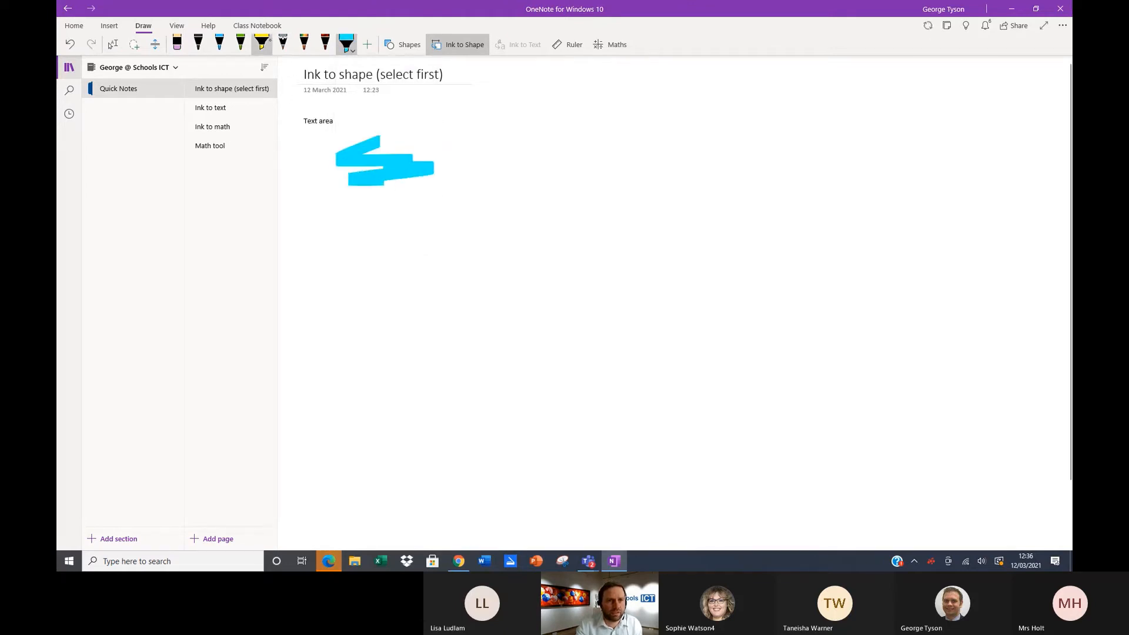
- Scribble with the yellow highlighter across the light blue ink below the "Text area" note
click(262, 42)
mouse_move(344, 129)
mouse_down()
mouse_move(305, 156)
mouse_move(372, 178)
mouse_move(329, 167)
mouse_move(415, 137)
mouse_move(411, 177)
mouse_move(510, 173)
mouse_up()
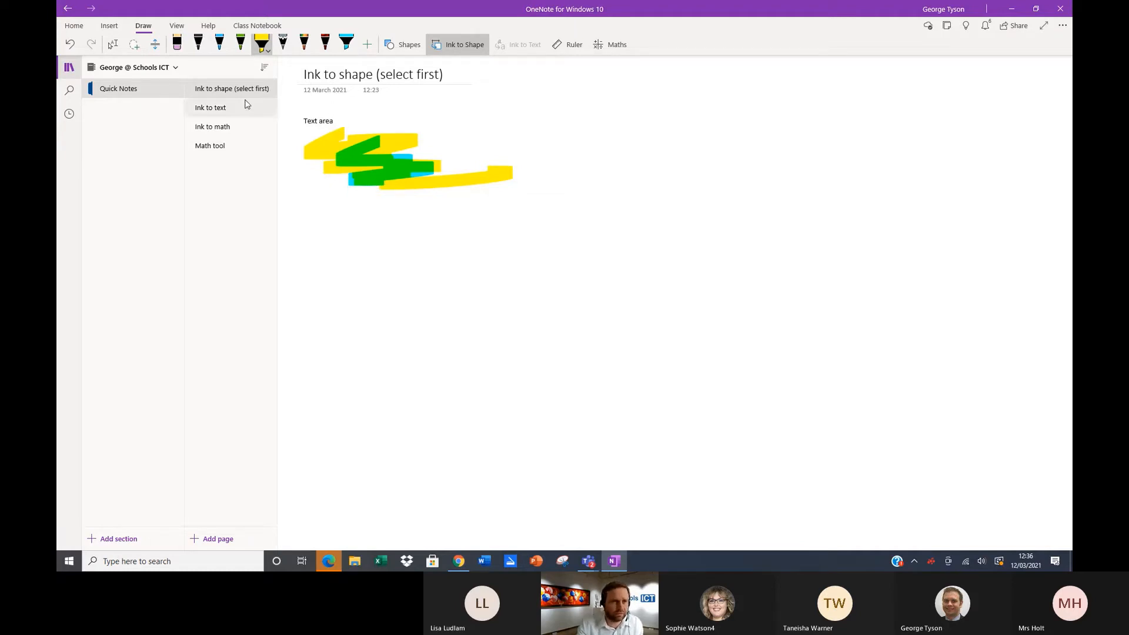
- Lasso the "Text area" note together with the blue and yellow highlighter scribbles and delete them
click(136, 45)
mouse_move(310, 106)
mouse_down()
mouse_move(340, 209)
mouse_move(335, 106)
mouse_move(303, 114)
mouse_up()
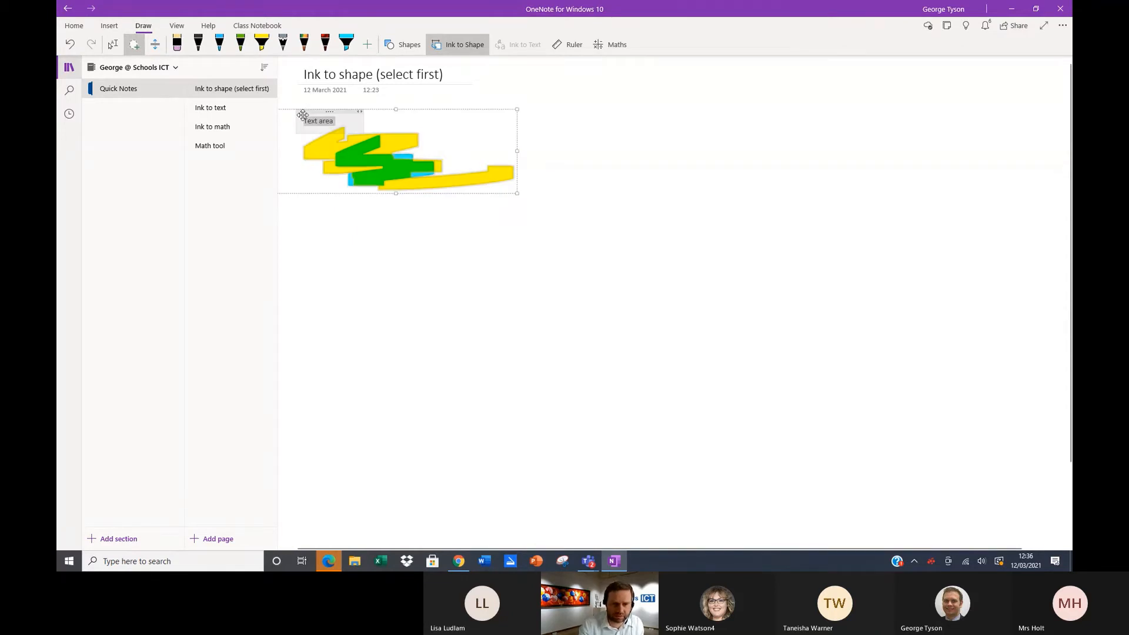
key(Delete)
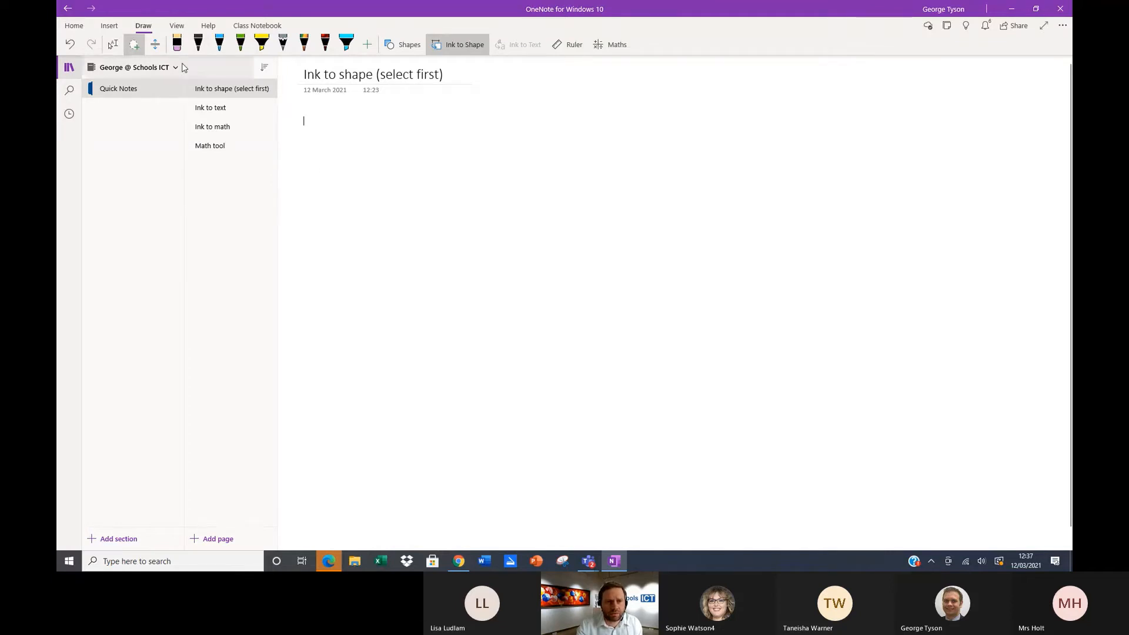
- Switch to the black pen and look over the lines, basic shapes and graphs offered under Shapes
click(117, 47)
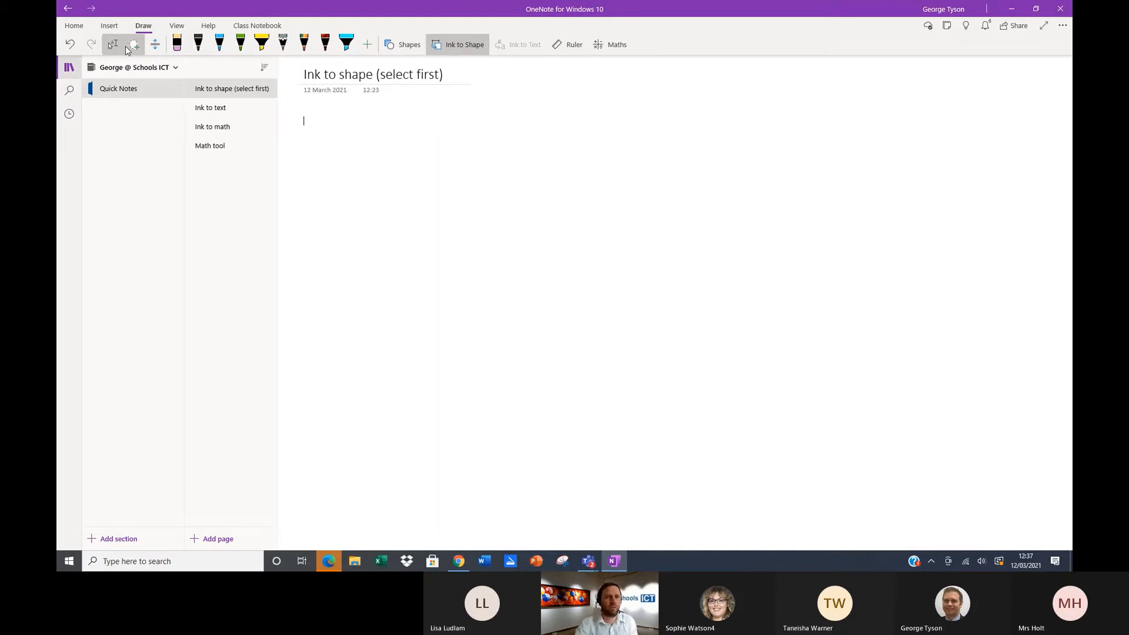
click(199, 46)
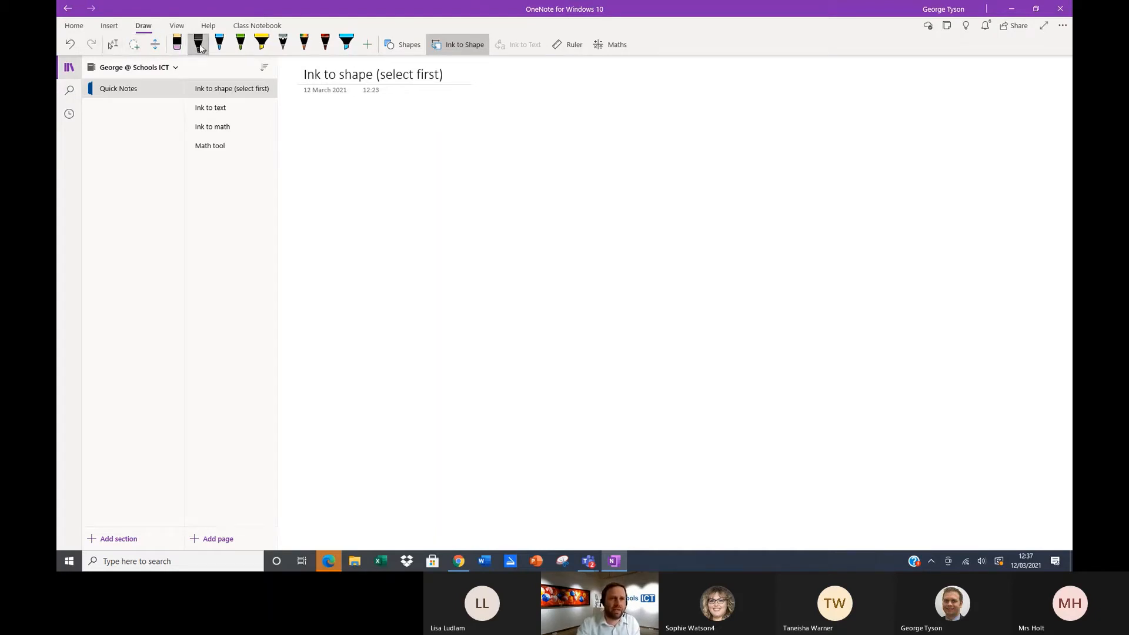
click(303, 46)
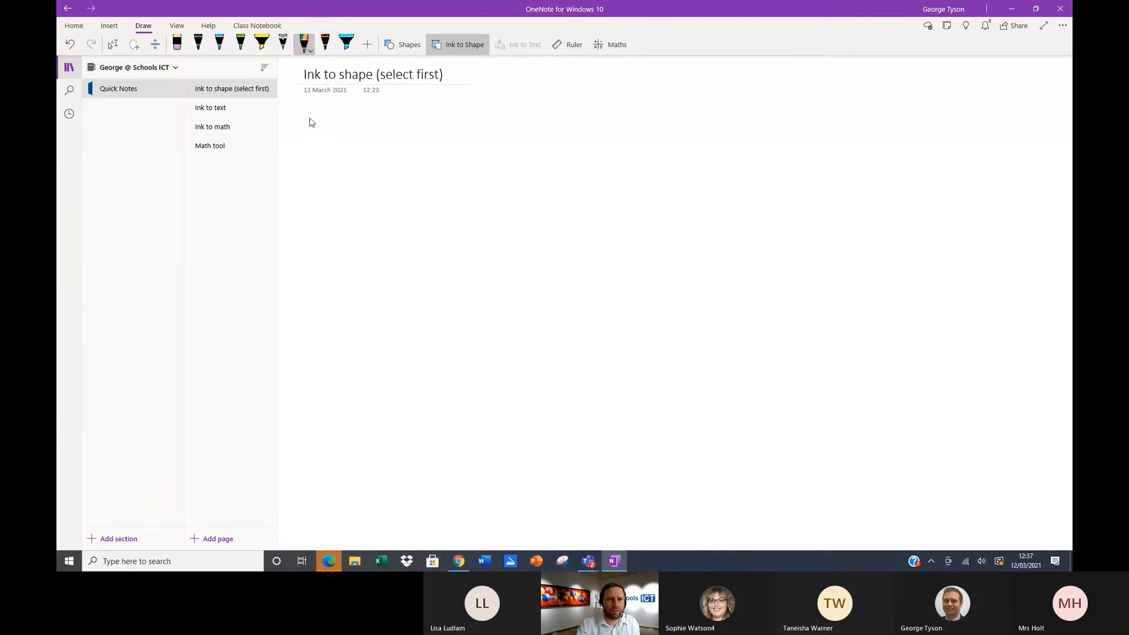
click(198, 45)
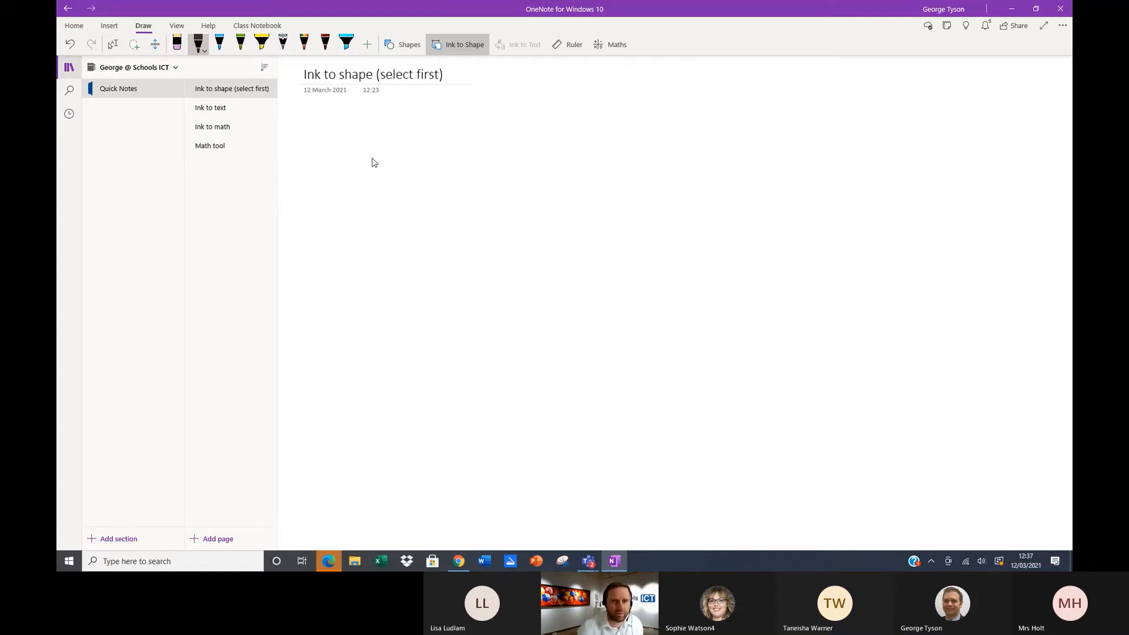
click(406, 45)
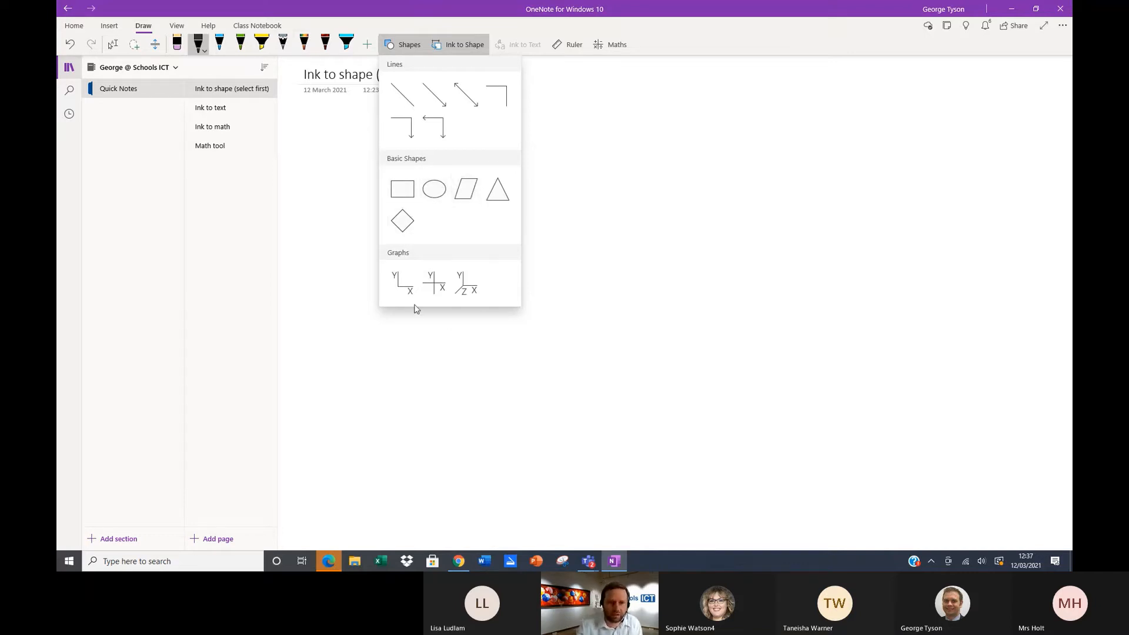
click(568, 142)
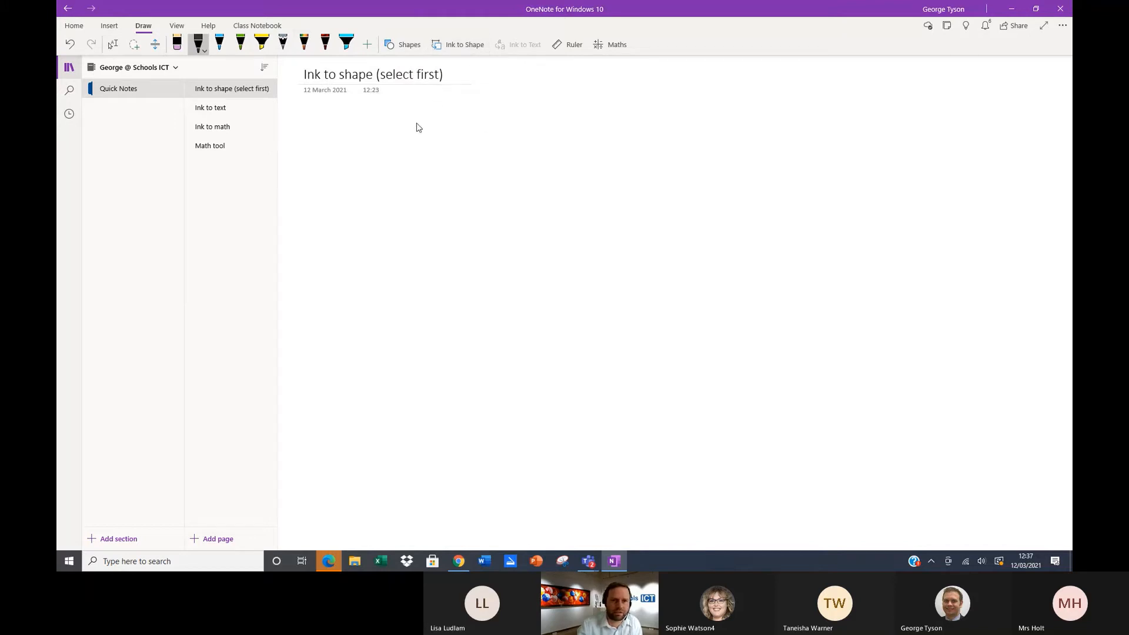
- With Ink to Shape off, draw a freehand circle, triangle, square, parallelogram and right-angled arrow with the black pen
mouse_move(468, 180)
mouse_down()
mouse_move(427, 235)
mouse_move(507, 194)
mouse_move(454, 183)
mouse_up()
mouse_move(474, 272)
mouse_down()
mouse_move(455, 300)
mouse_move(514, 340)
mouse_move(470, 283)
mouse_up()
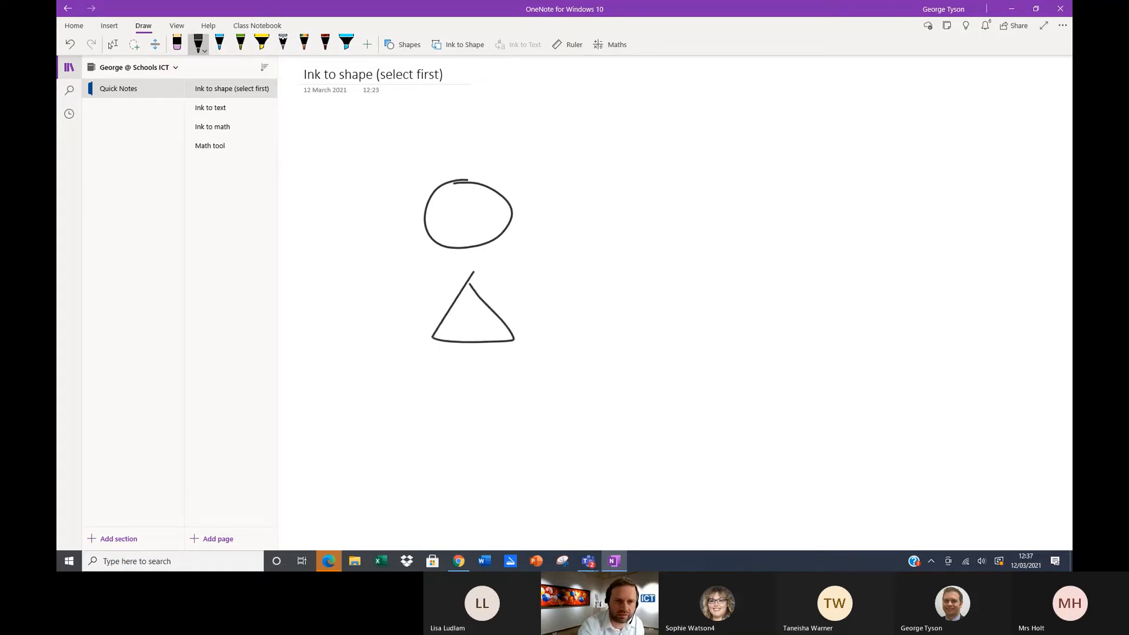
mouse_move(434, 377)
mouse_down()
mouse_move(448, 442)
mouse_move(506, 374)
mouse_move(445, 379)
mouse_up()
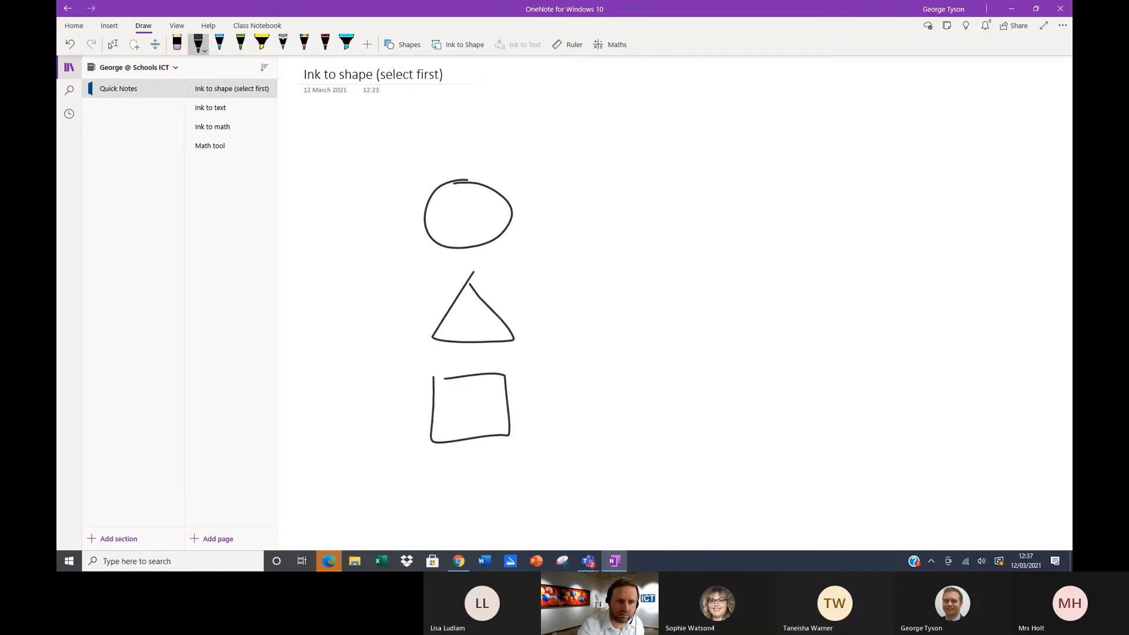
mouse_move(350, 170)
mouse_down()
mouse_move(303, 240)
mouse_move(370, 240)
mouse_move(342, 181)
mouse_up()
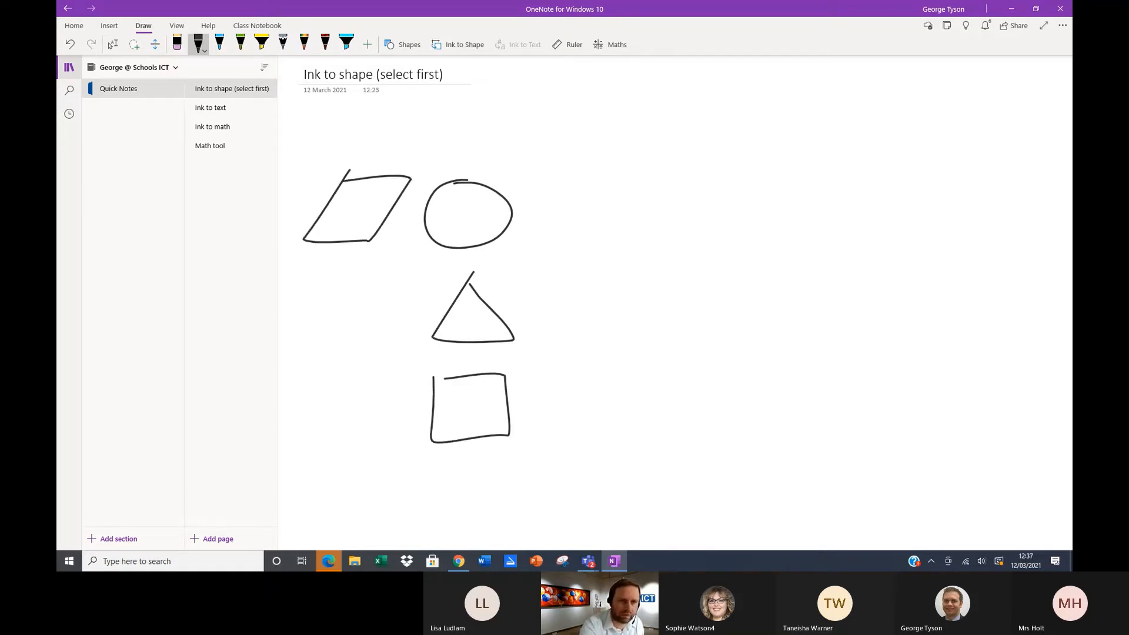
mouse_move(294, 323)
mouse_down()
mouse_move(372, 331)
mouse_move(378, 264)
mouse_up()
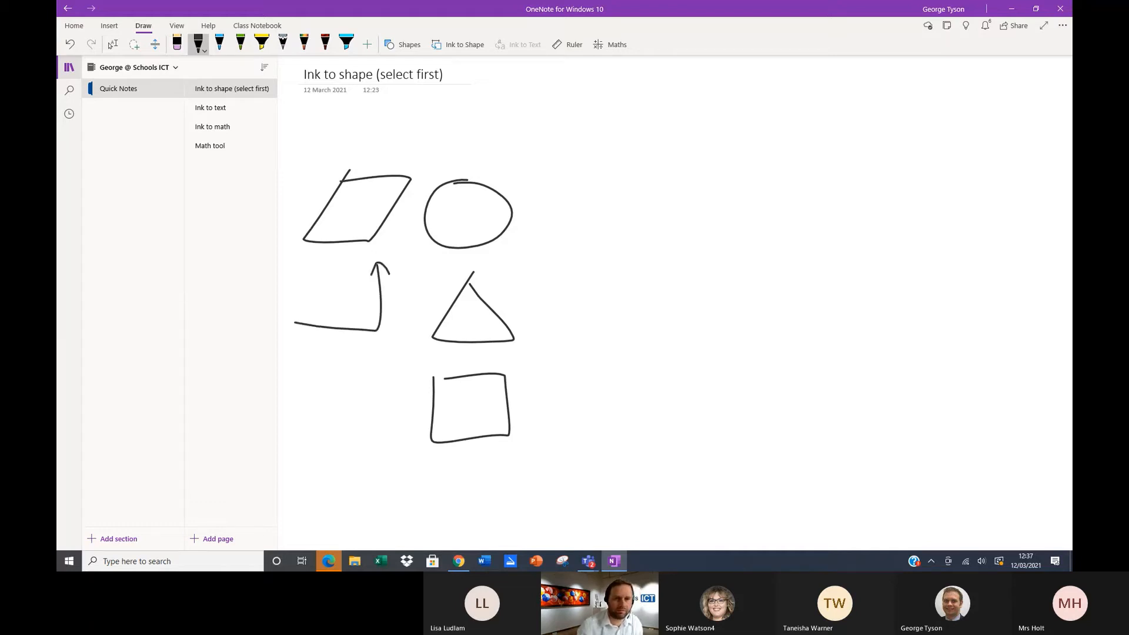
- Turn on Ink to Shape and draw an ellipse, a circle and a triangle in a column beside the freehand shapes
click(463, 51)
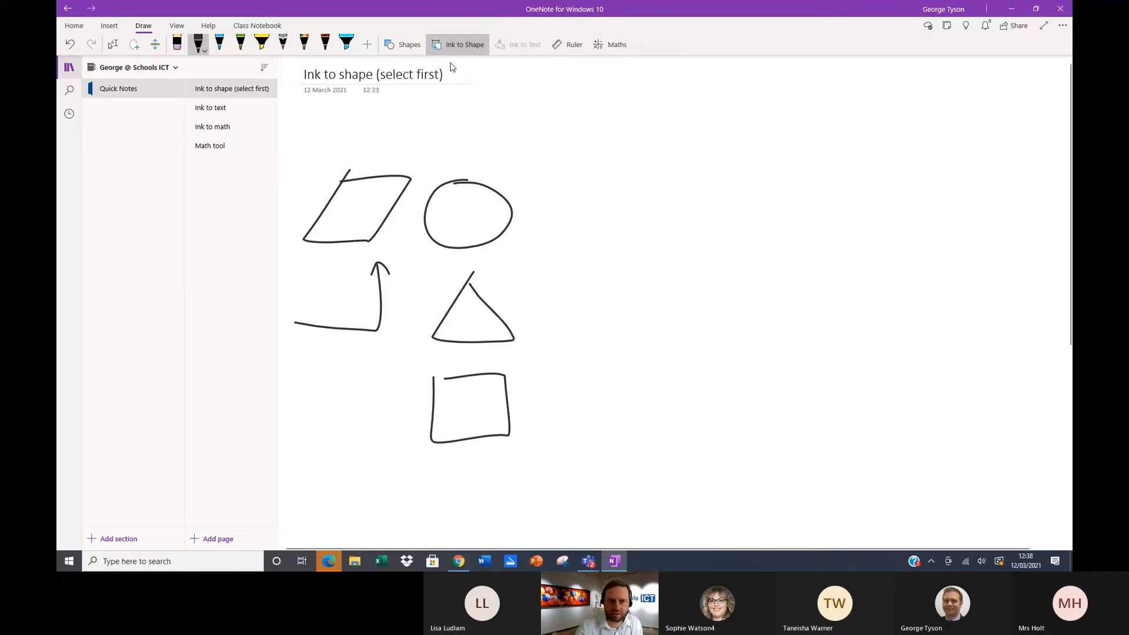
mouse_move(670, 172)
mouse_down()
mouse_move(688, 232)
mouse_move(672, 169)
mouse_up()
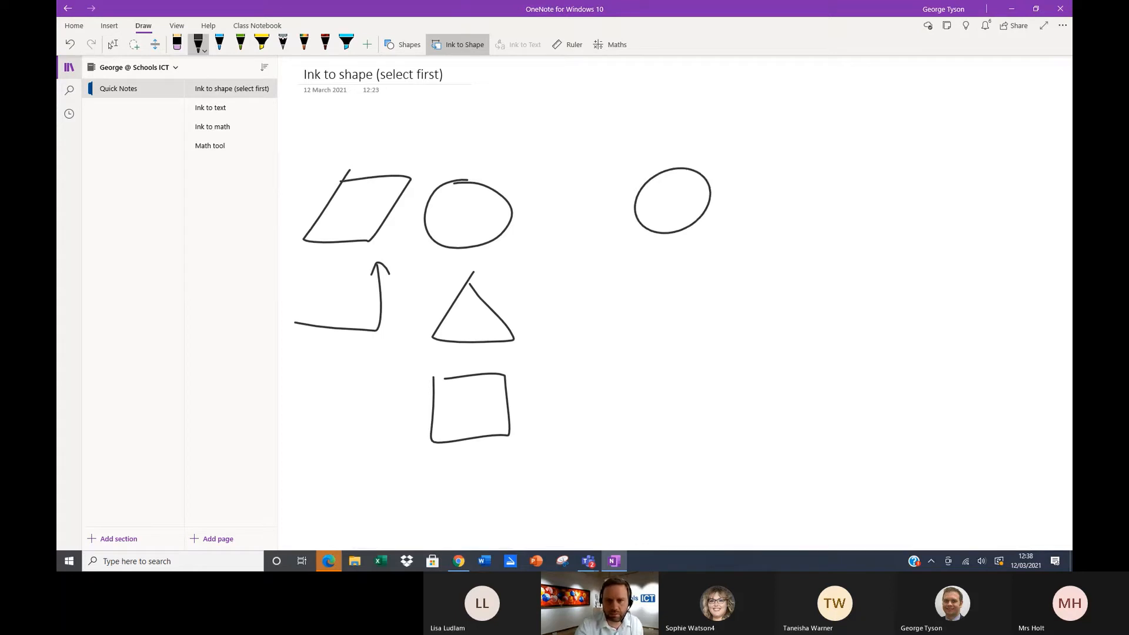
mouse_move(649, 261)
mouse_down()
mouse_move(704, 272)
mouse_move(671, 252)
mouse_up()
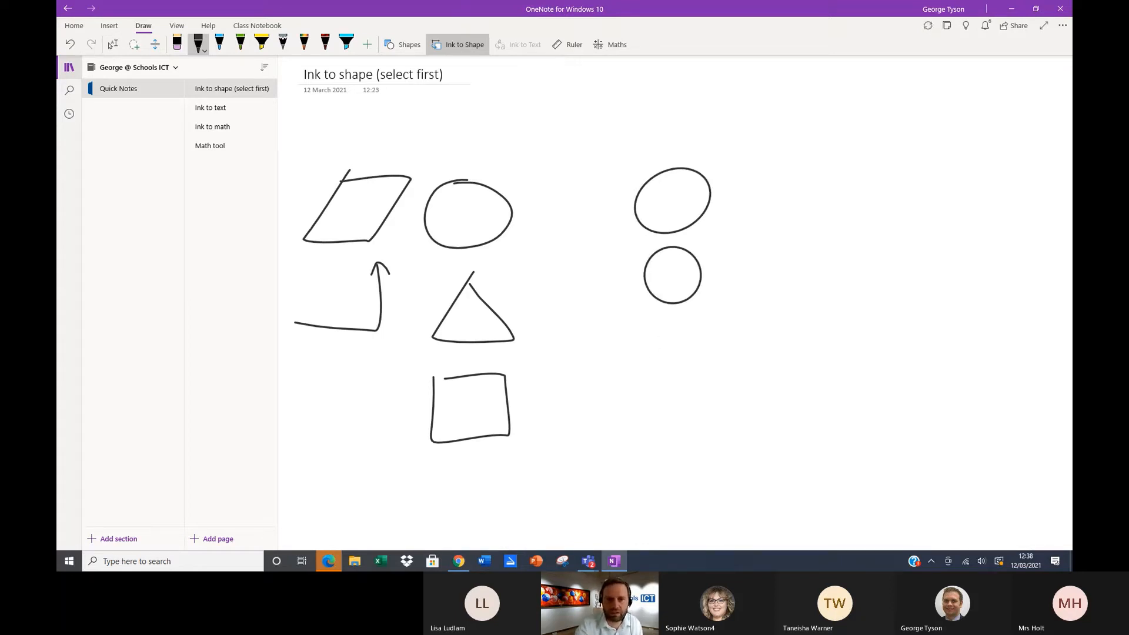
mouse_move(669, 323)
mouse_down()
mouse_move(706, 362)
mouse_move(670, 325)
mouse_up()
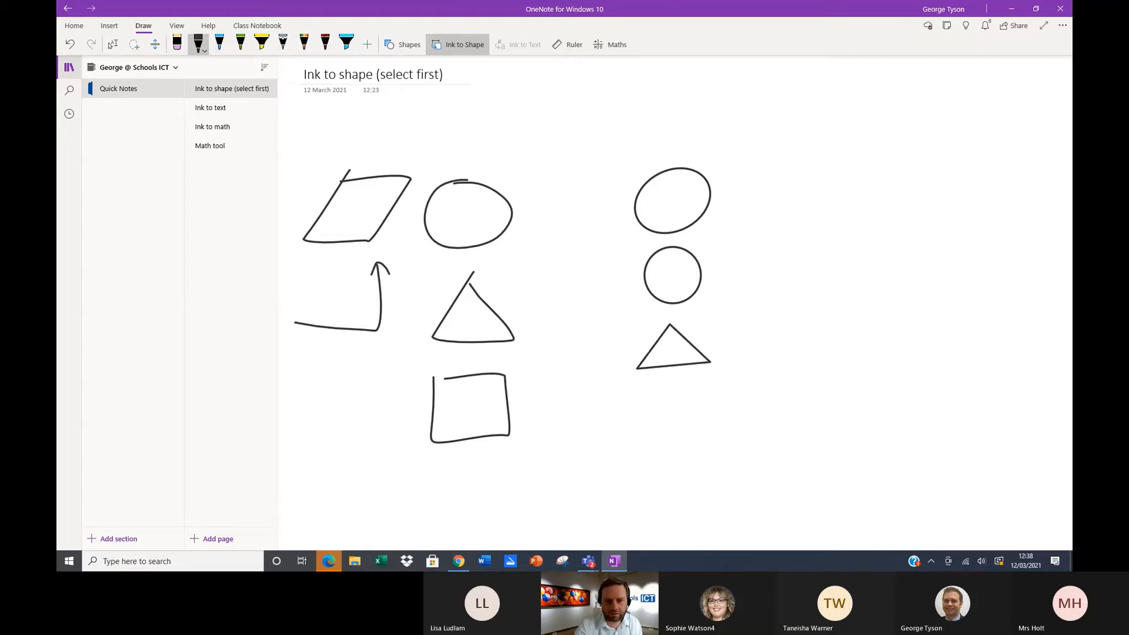
- Try to draw squares that convert to shapes: two beneath the triangle and one beside it
mouse_move(646, 395)
mouse_down()
mouse_move(648, 446)
mouse_move(701, 384)
mouse_move(641, 392)
mouse_up()
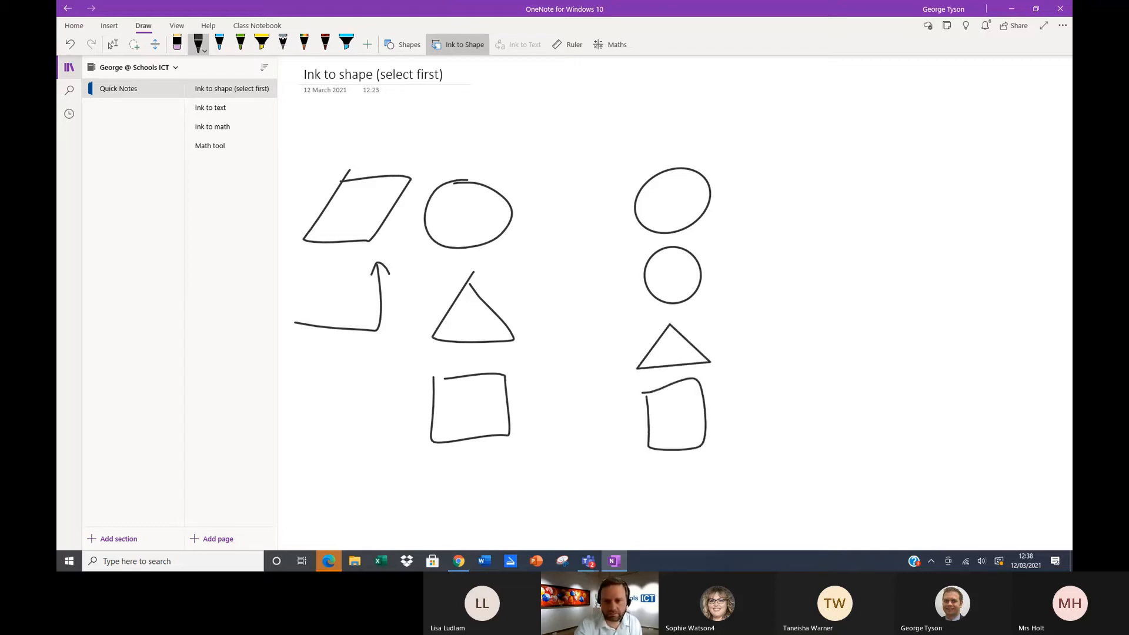
mouse_move(734, 386)
mouse_down()
mouse_move(783, 423)
mouse_move(730, 435)
mouse_up()
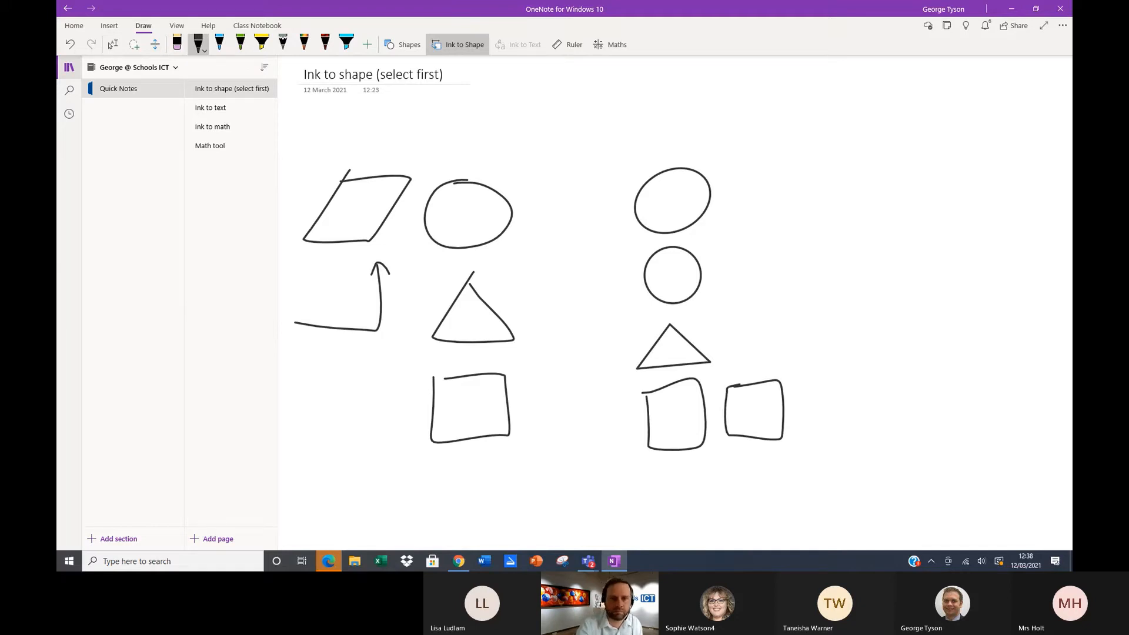
mouse_move(736, 317)
mouse_down()
mouse_move(777, 316)
mouse_move(754, 359)
mouse_up()
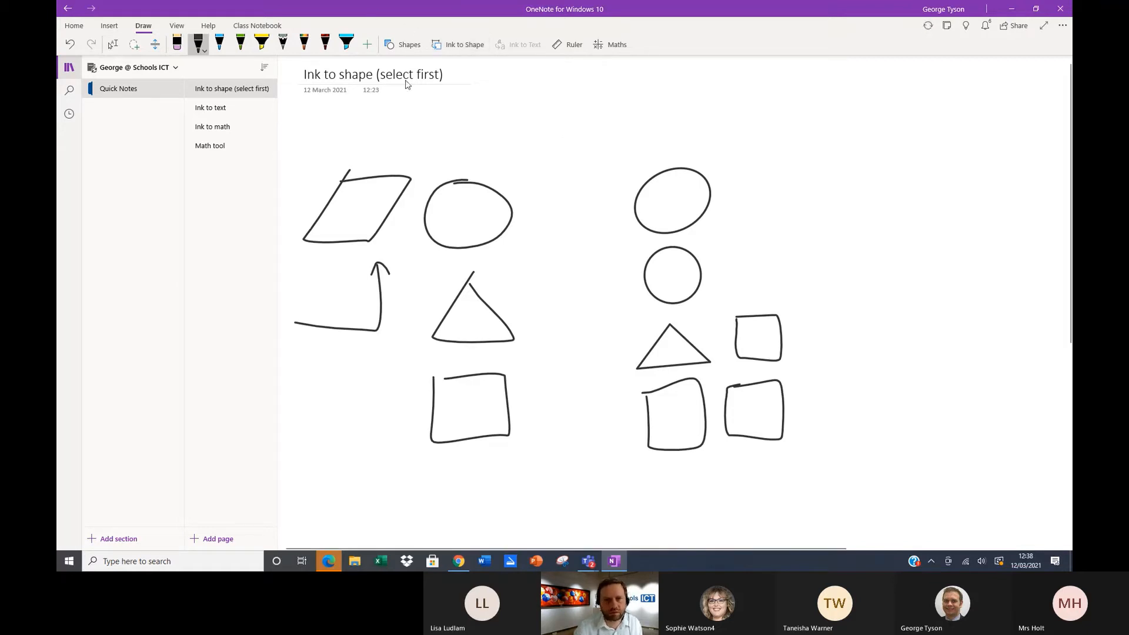
- Turn Ink to Shape back on and draw a square beside the circle, a wide rectangle above it and a parallelogram beside them
click(447, 45)
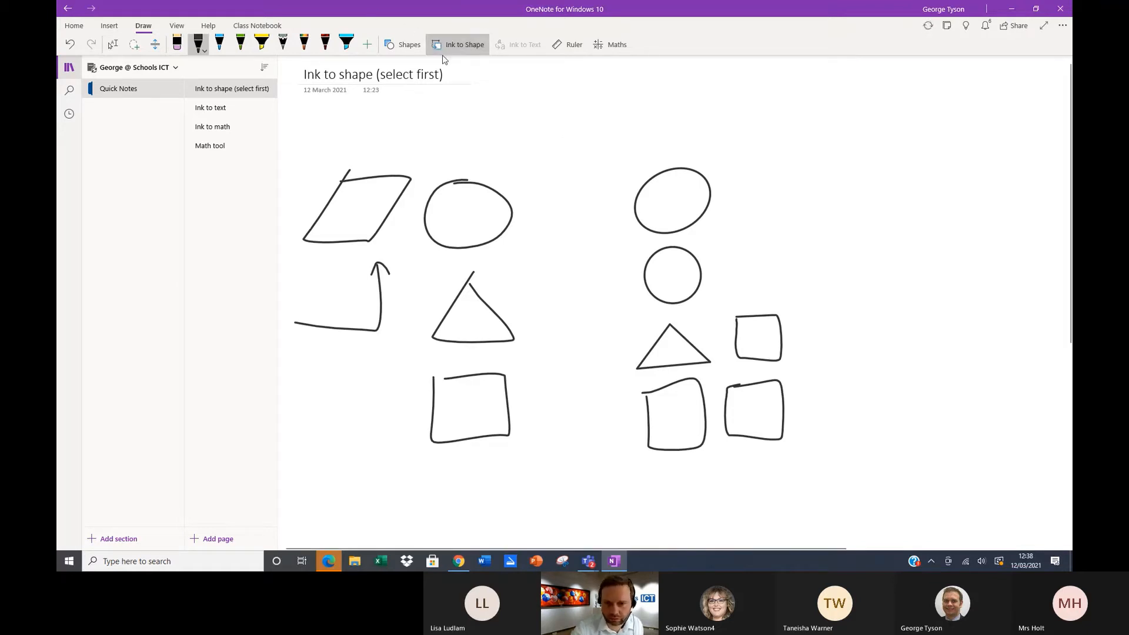
mouse_move(728, 248)
mouse_down()
mouse_move(780, 248)
mouse_move(739, 298)
mouse_move(728, 247)
mouse_up()
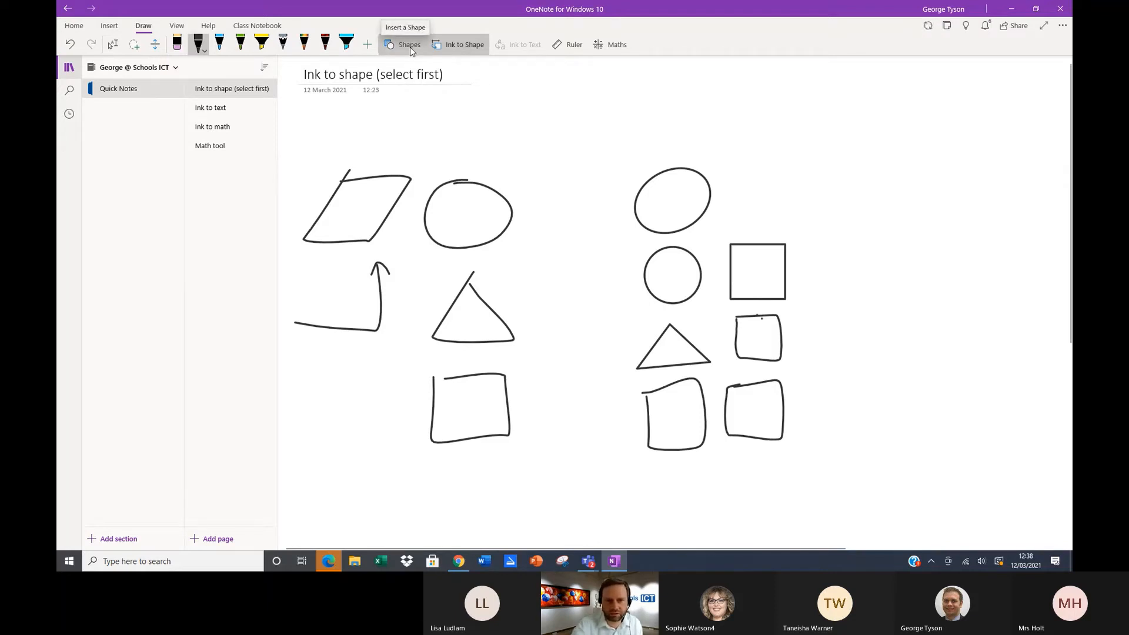
mouse_move(733, 171)
mouse_down()
mouse_move(852, 171)
mouse_move(742, 222)
mouse_move(736, 174)
mouse_up()
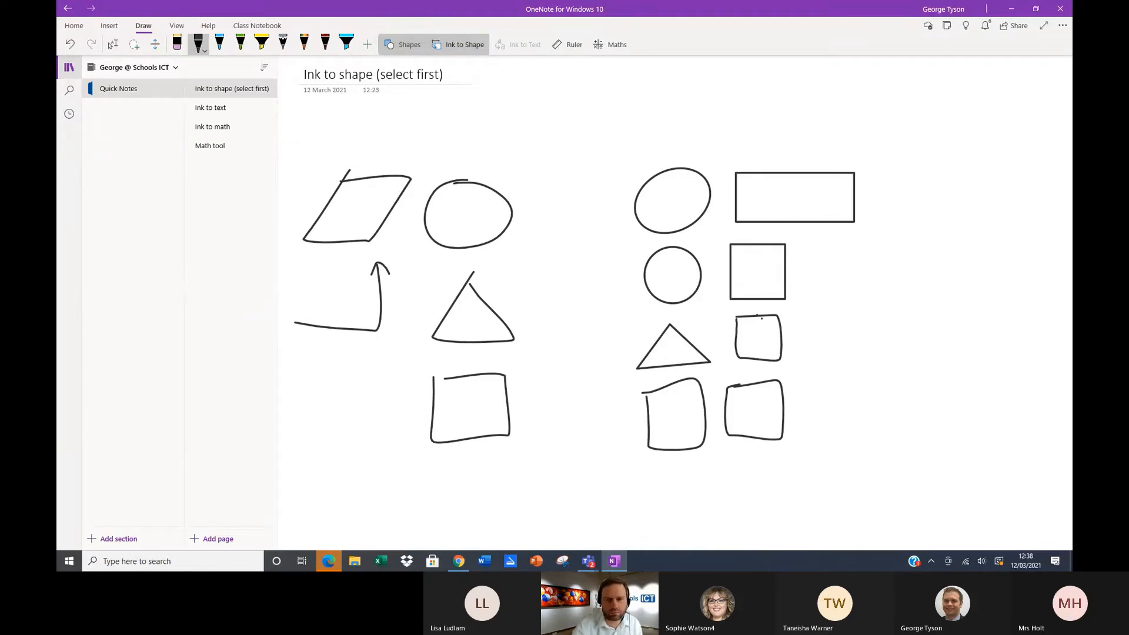
mouse_move(892, 231)
mouse_down()
mouse_move(841, 294)
mouse_move(944, 248)
mouse_move(879, 239)
mouse_move(891, 232)
mouse_up()
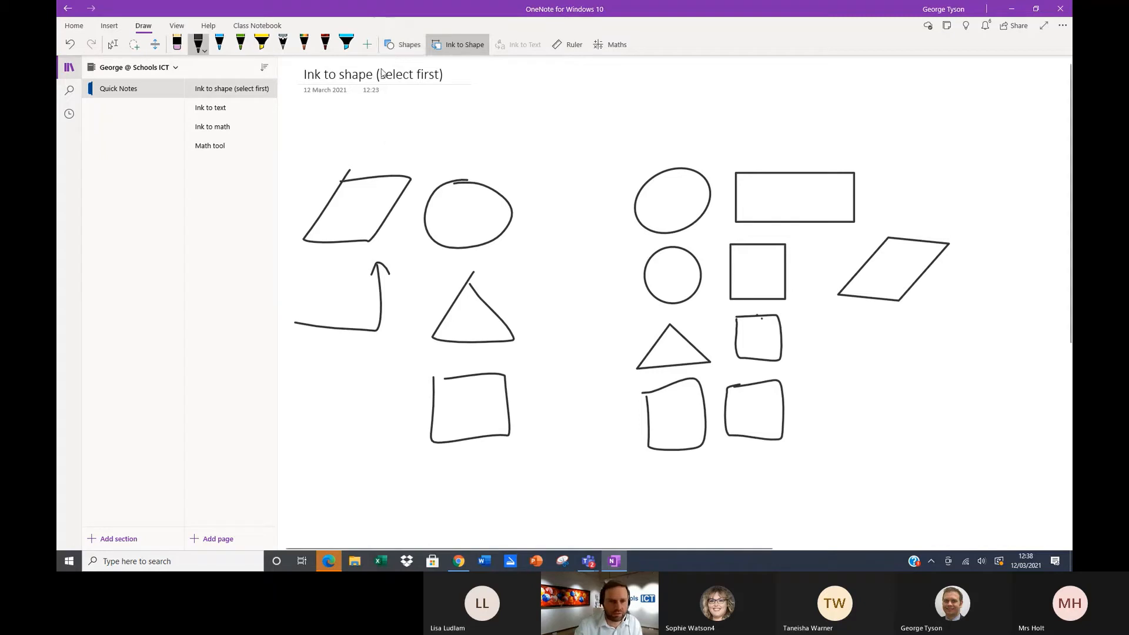
- Draw a small and a larger right-angled arrow below the parallelogram and a straight arrow above the ellipse
mouse_move(828, 390)
mouse_down()
mouse_move(898, 360)
mouse_move(896, 329)
mouse_up()
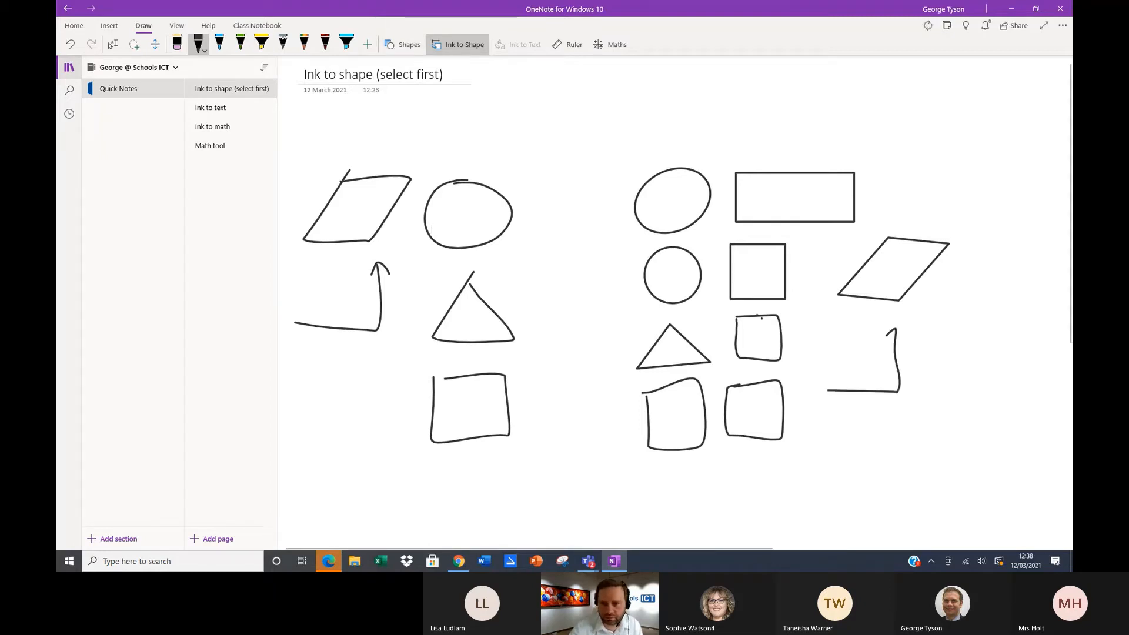
mouse_move(804, 470)
mouse_down()
mouse_move(924, 476)
mouse_move(930, 324)
mouse_move(940, 354)
mouse_up()
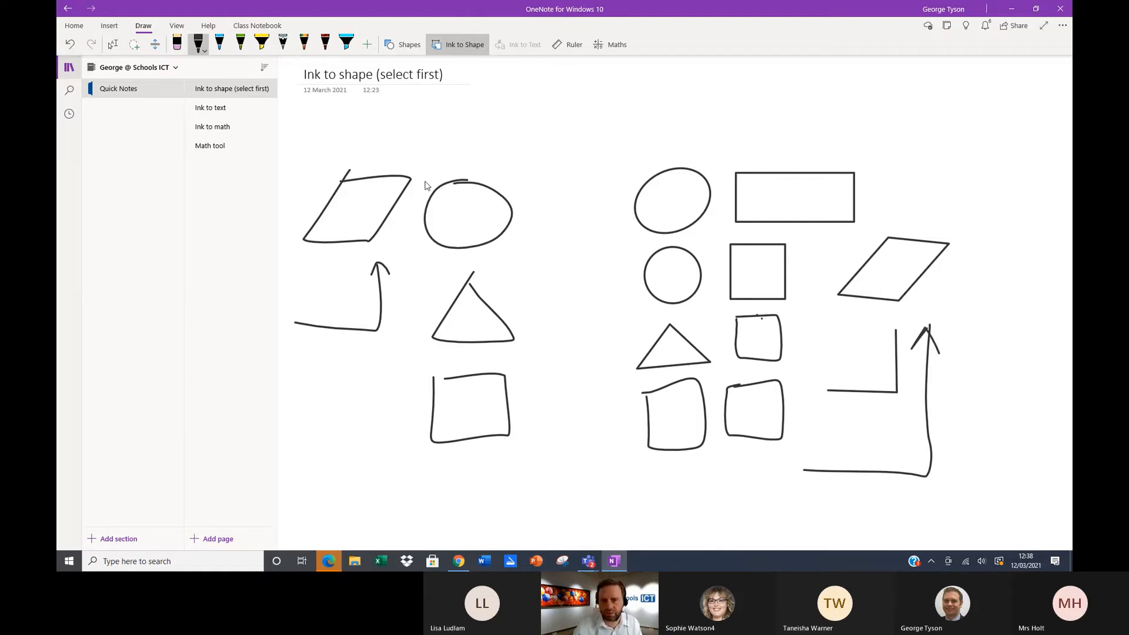
mouse_move(642, 134)
mouse_down()
mouse_move(759, 132)
mouse_move(724, 149)
mouse_up()
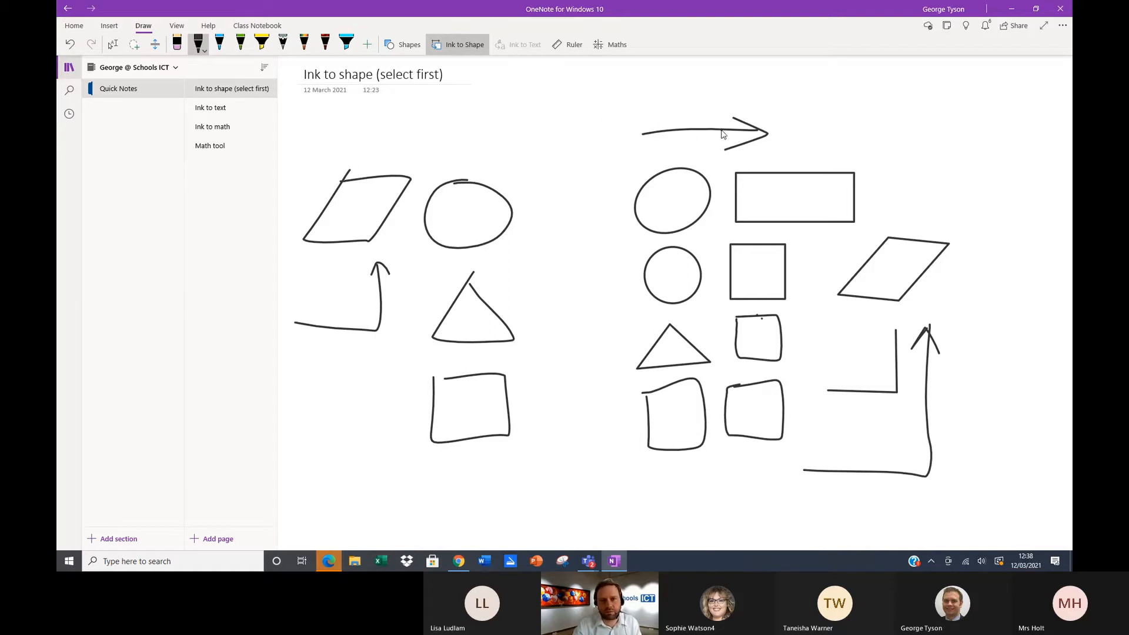
- Insert two straight single-headed arrows from the Shapes gallery, pointing right, beside the hand-drawn arrow
click(401, 46)
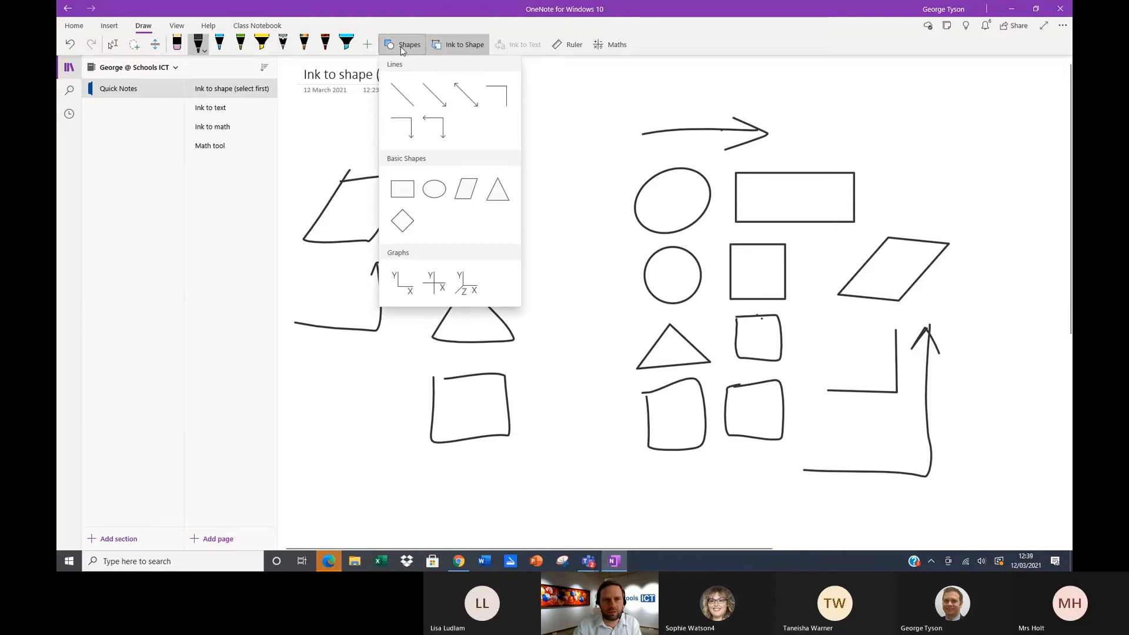
click(434, 95)
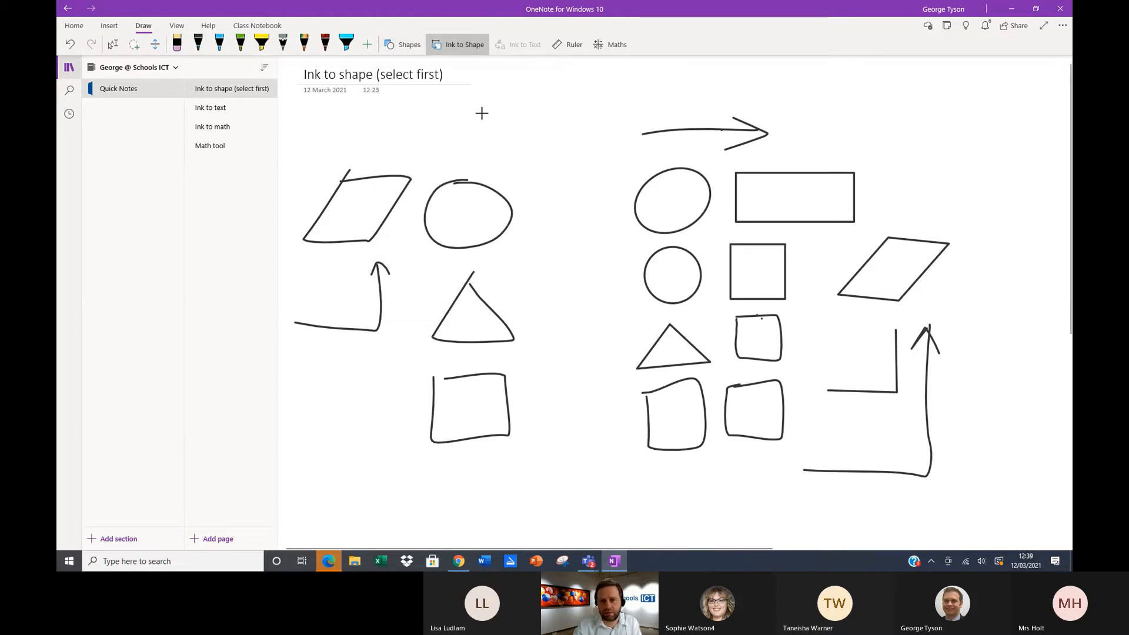
drag(482, 113, 612, 113)
click(572, 148)
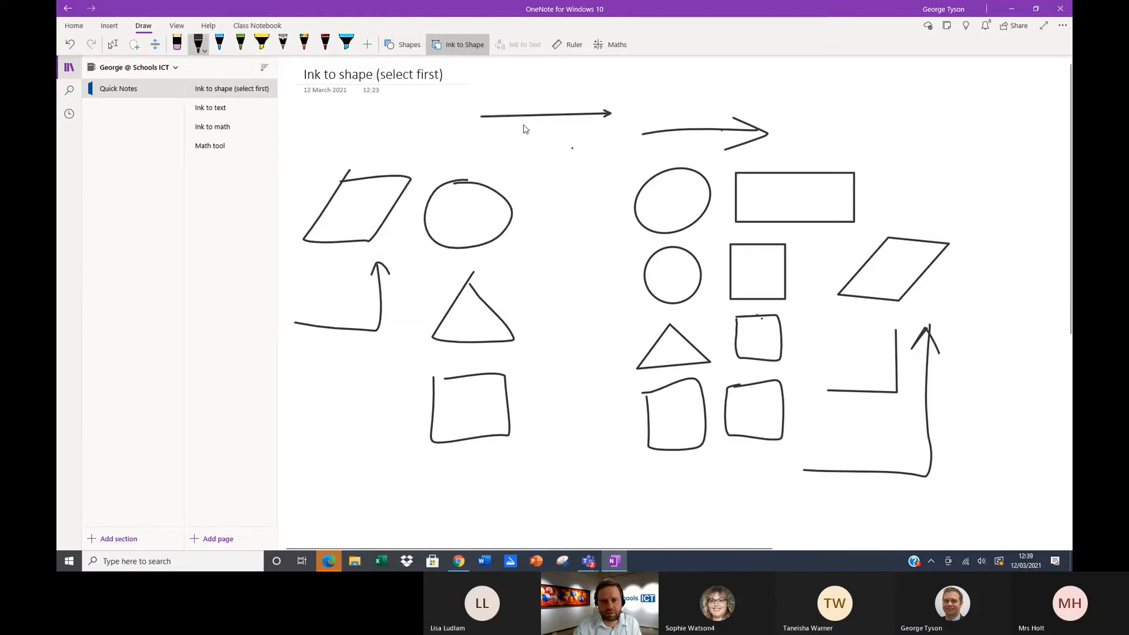
click(406, 46)
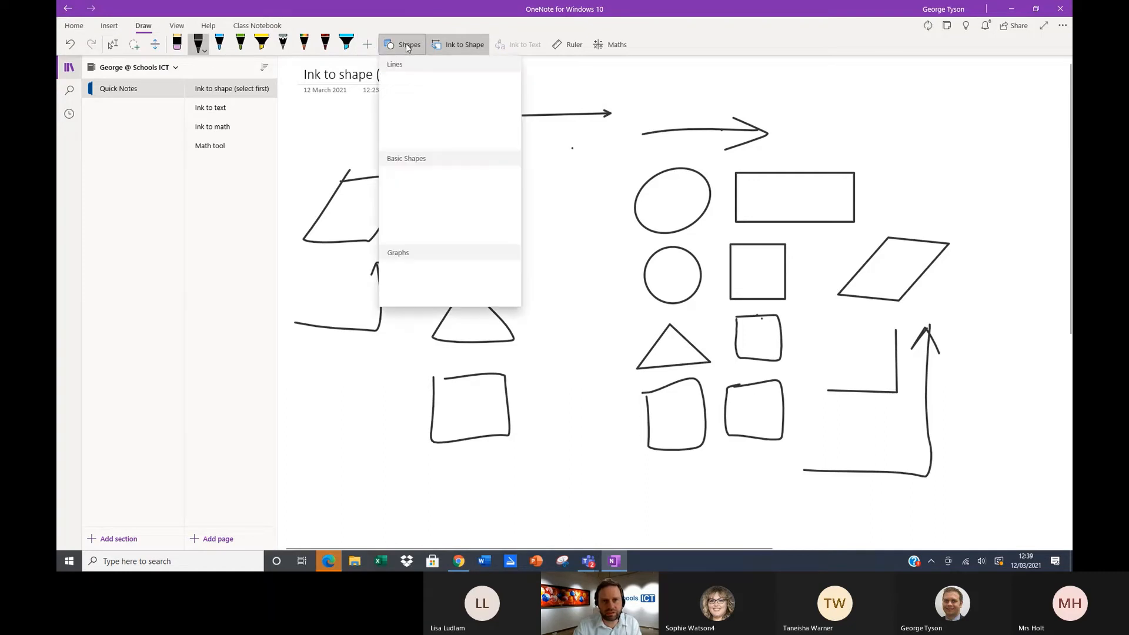
click(435, 94)
drag(532, 155, 660, 142)
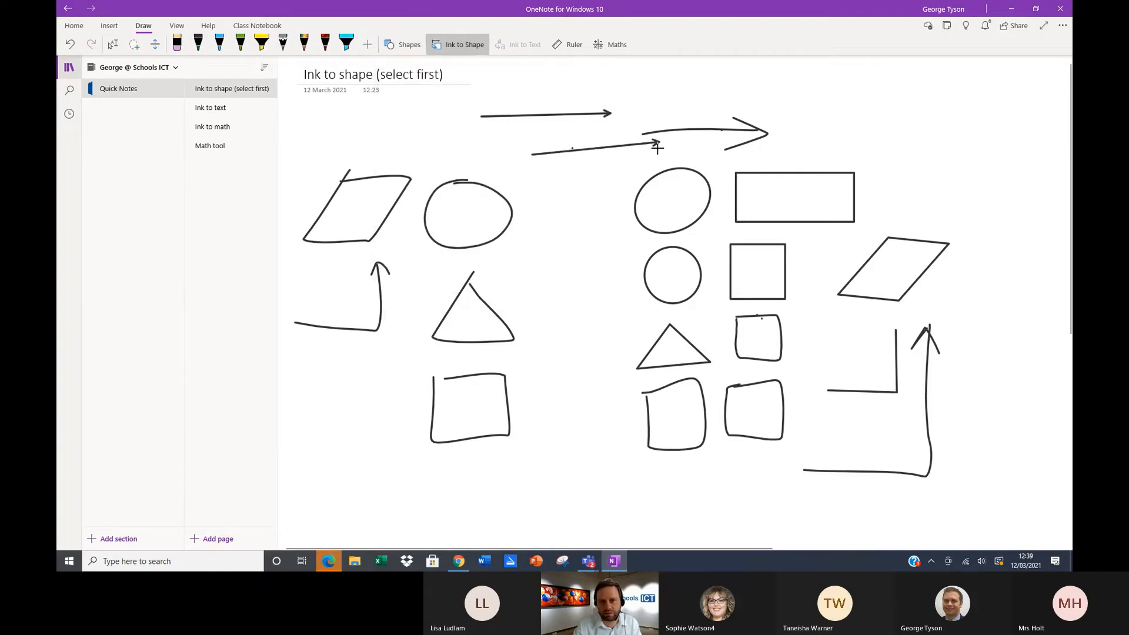
click(610, 94)
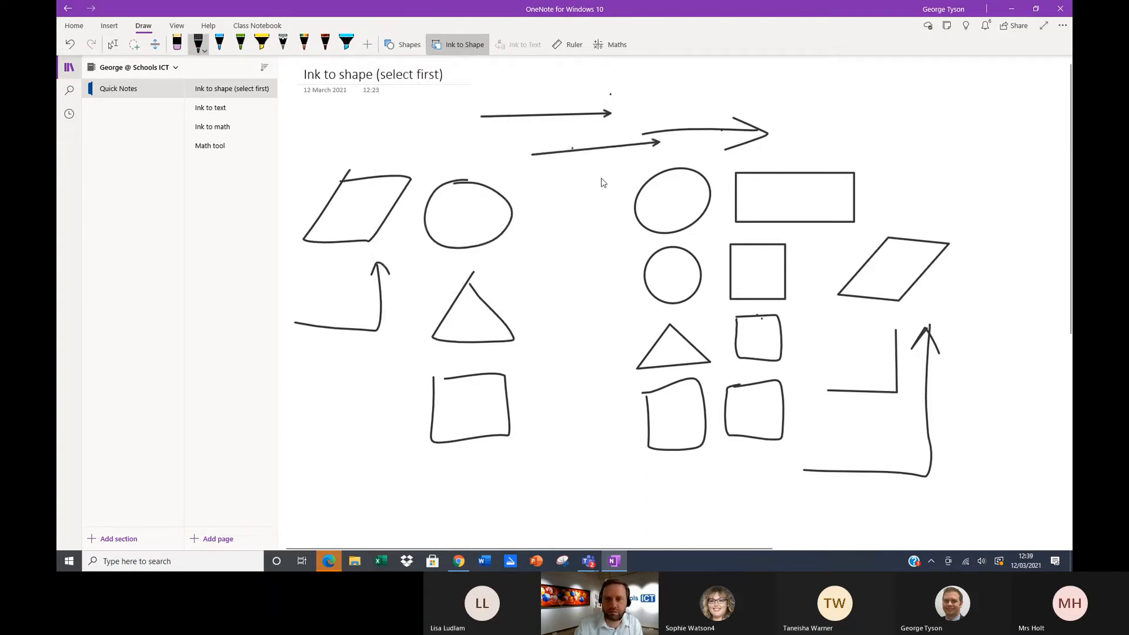
- Draw a short horizontal line above the rectangle and a vertical line between the two groups of shapes
drag(780, 123, 851, 125)
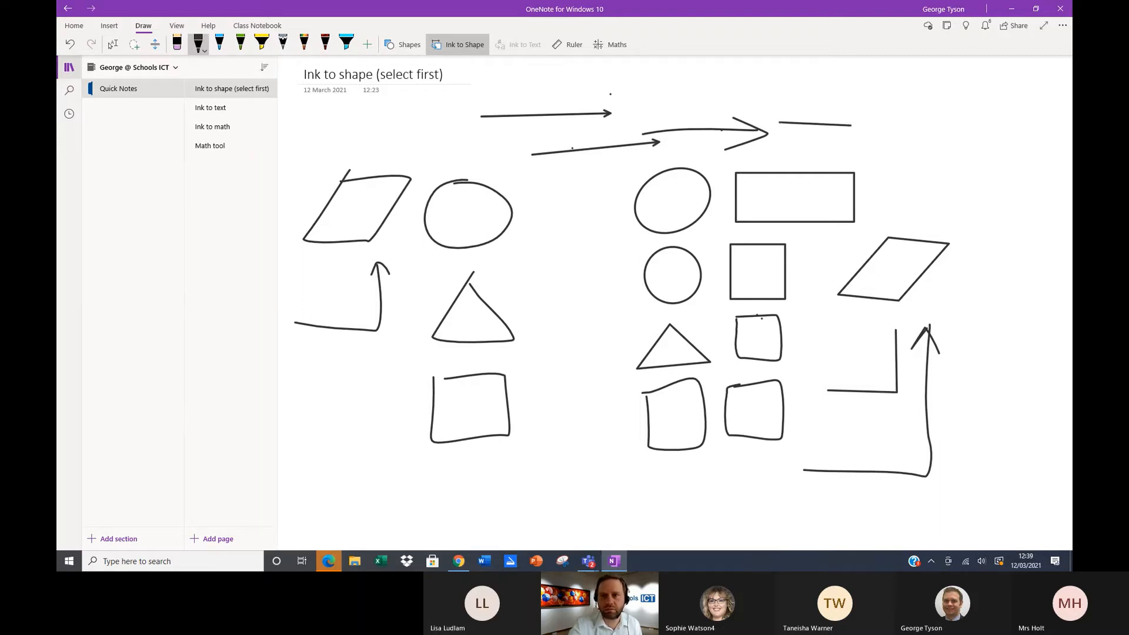
drag(601, 202, 593, 323)
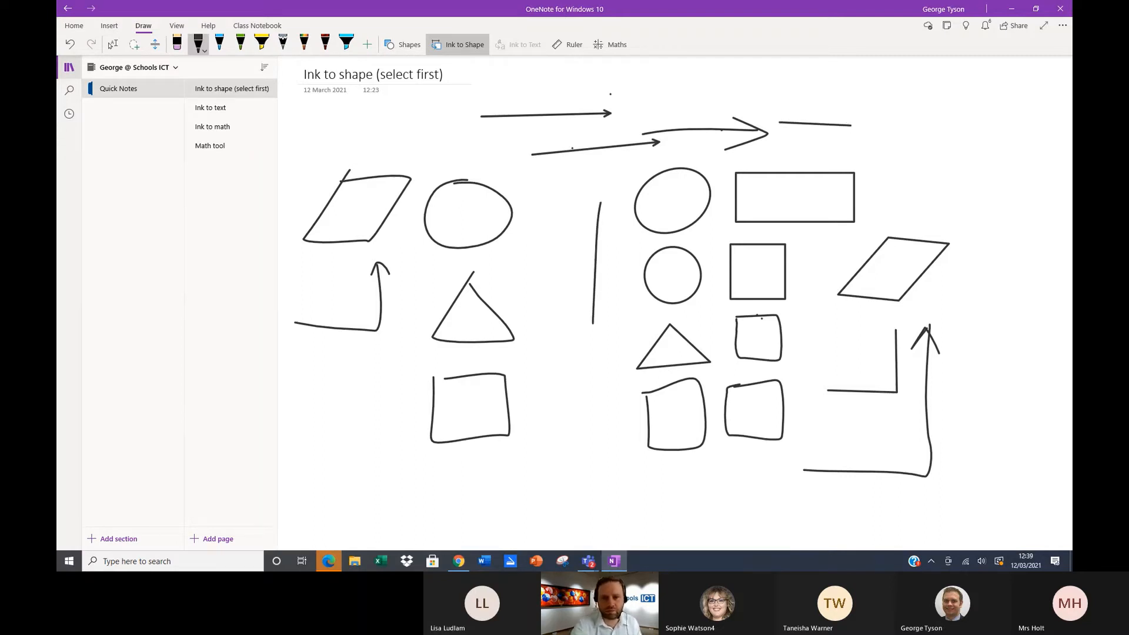
- Draw a large tilted ellipse above the parallelogram beside the wide rectangle, and add a new blank page to the section
mouse_move(942, 104)
mouse_down()
mouse_move(905, 126)
mouse_move(959, 178)
mouse_move(912, 89)
mouse_up()
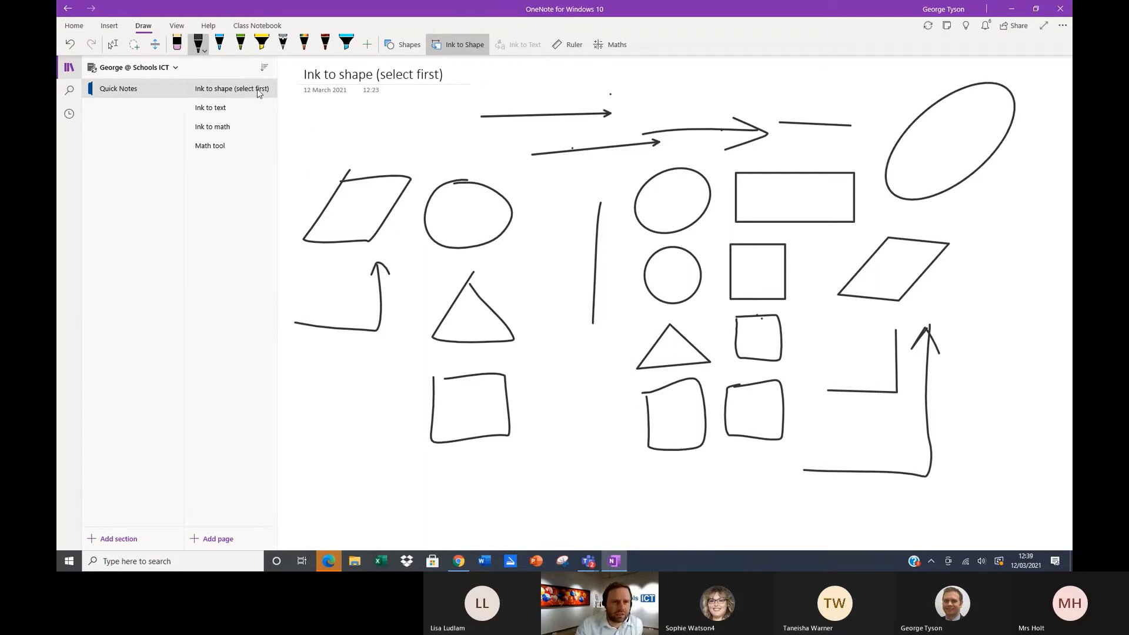
key(ctrl+n)
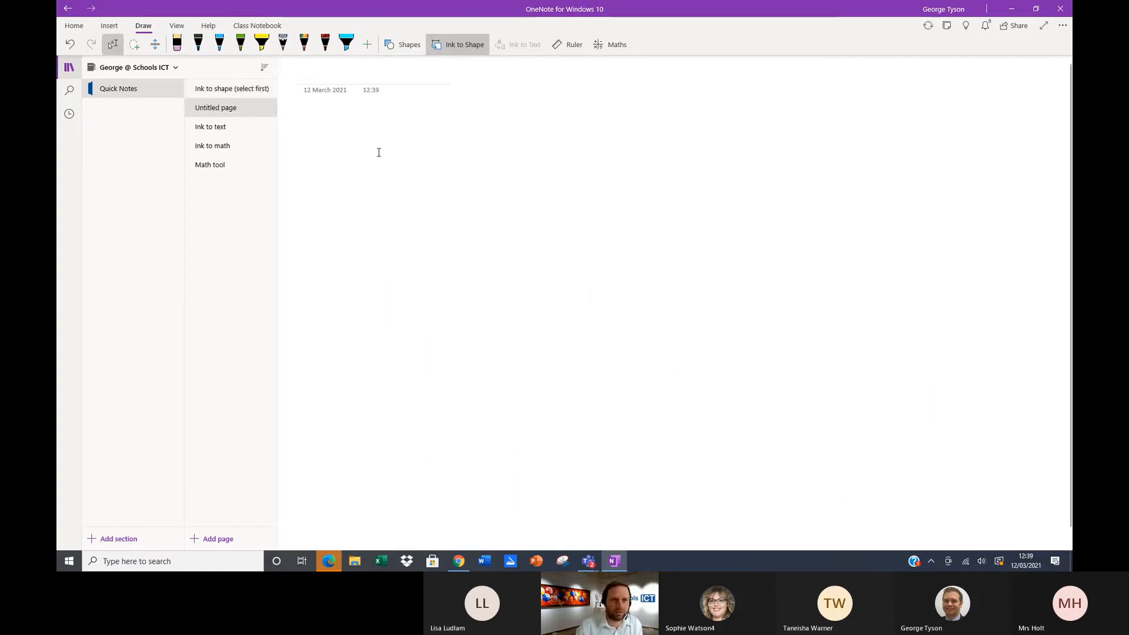
click(412, 44)
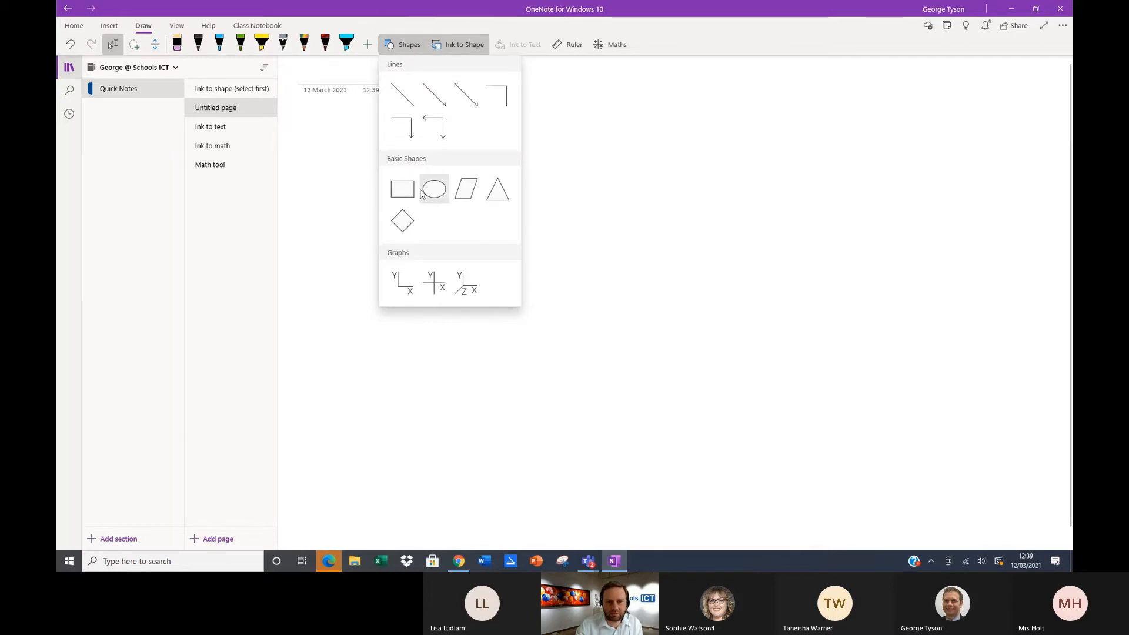
click(400, 45)
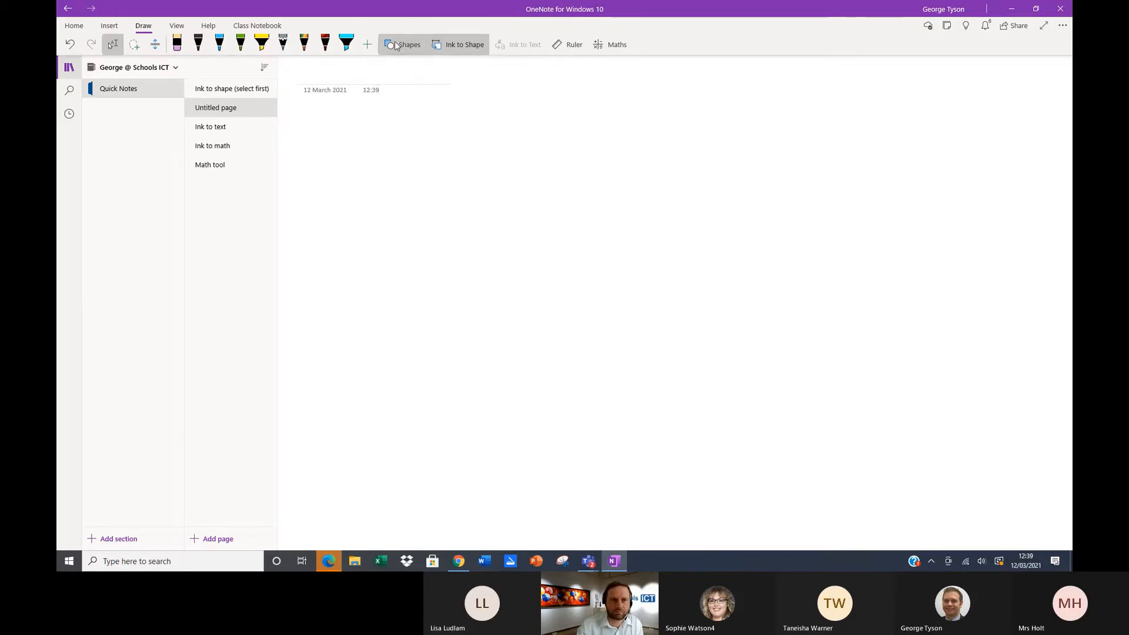
- Draw a snowman's body and head on the blank page as three stacked circles with the rainbow pen
scroll(612, 400, down, 1)
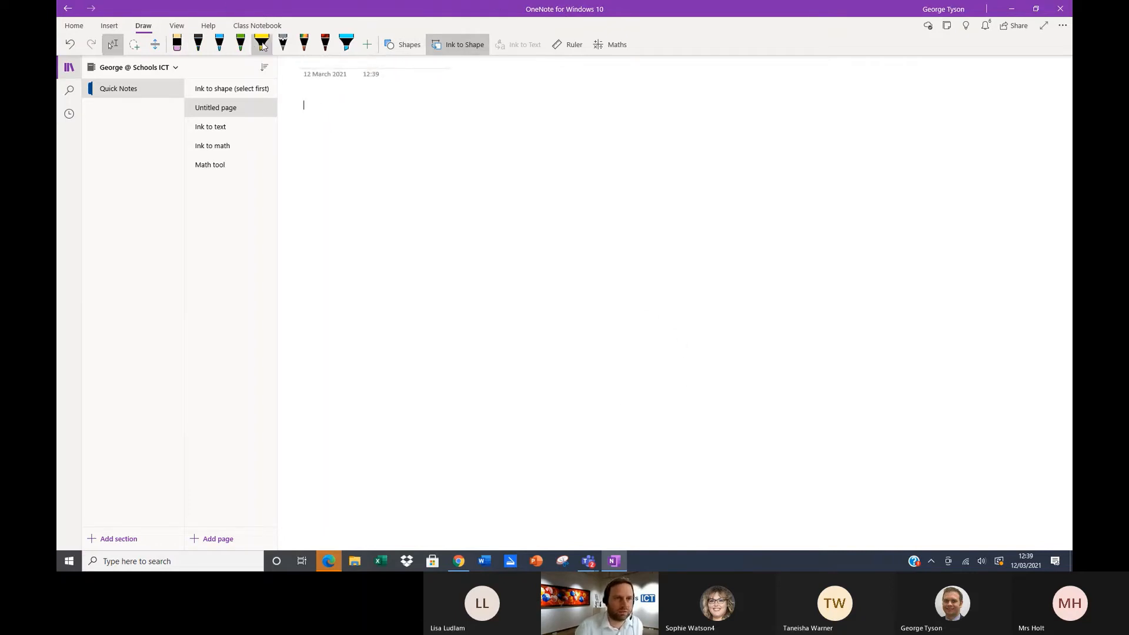
click(304, 44)
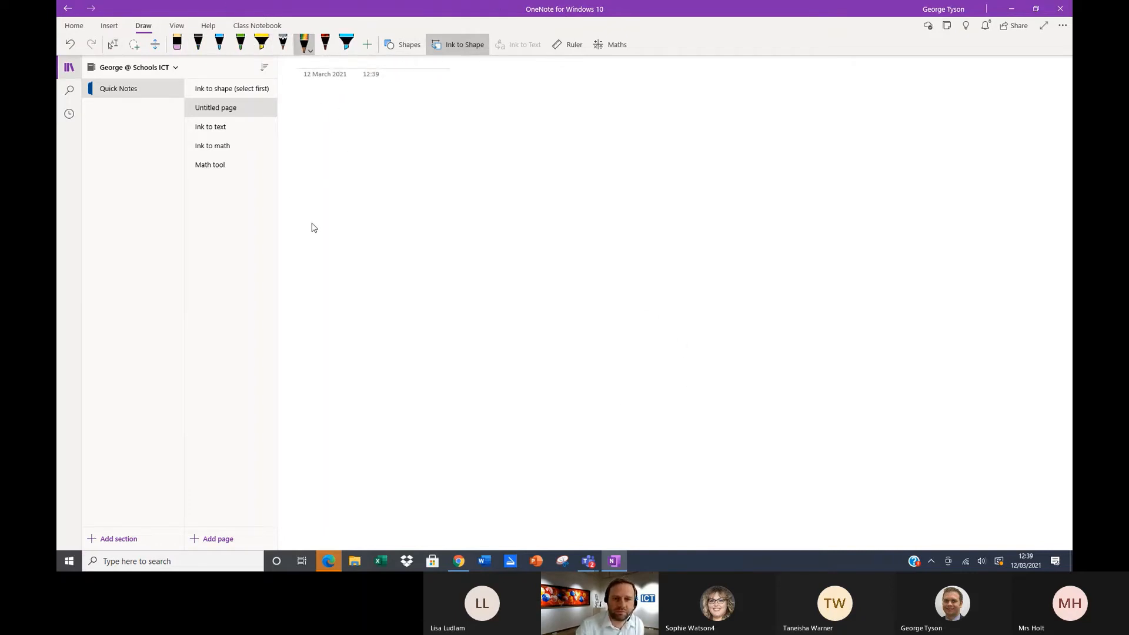
mouse_move(588, 274)
mouse_down()
mouse_move(641, 371)
mouse_move(594, 272)
mouse_move(580, 184)
mouse_move(591, 277)
mouse_up()
mouse_move(582, 181)
mouse_down()
mouse_move(565, 131)
mouse_move(568, 190)
mouse_up()
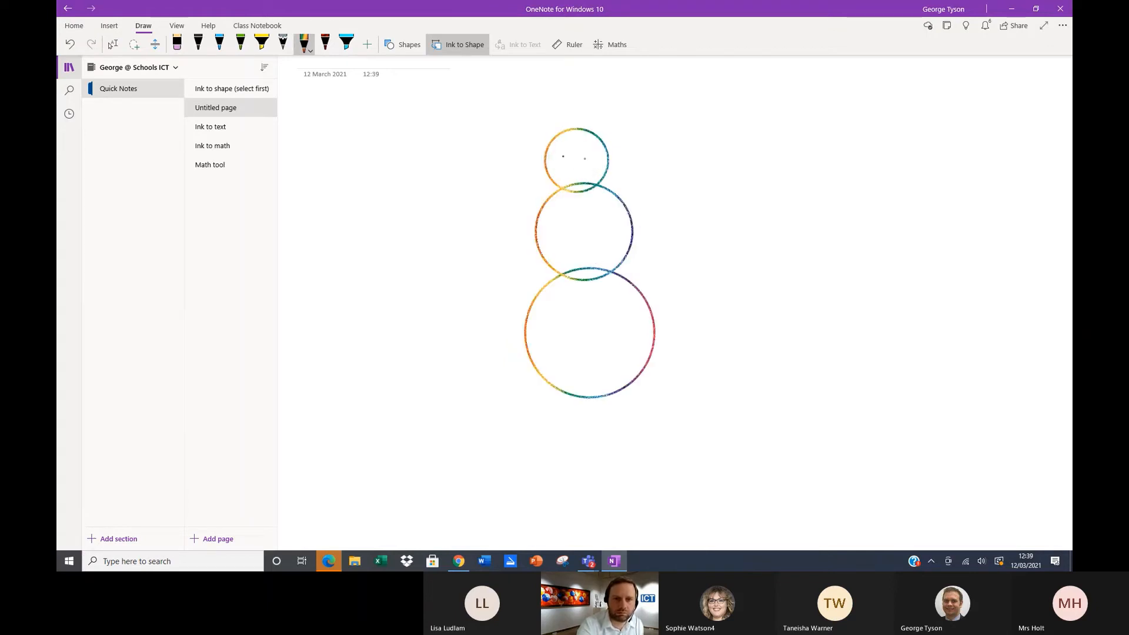
- Add eyes, a pointed nose, a smile and two raised twig arms to the snowman
drag(588, 155, 590, 157)
drag(555, 167, 584, 172)
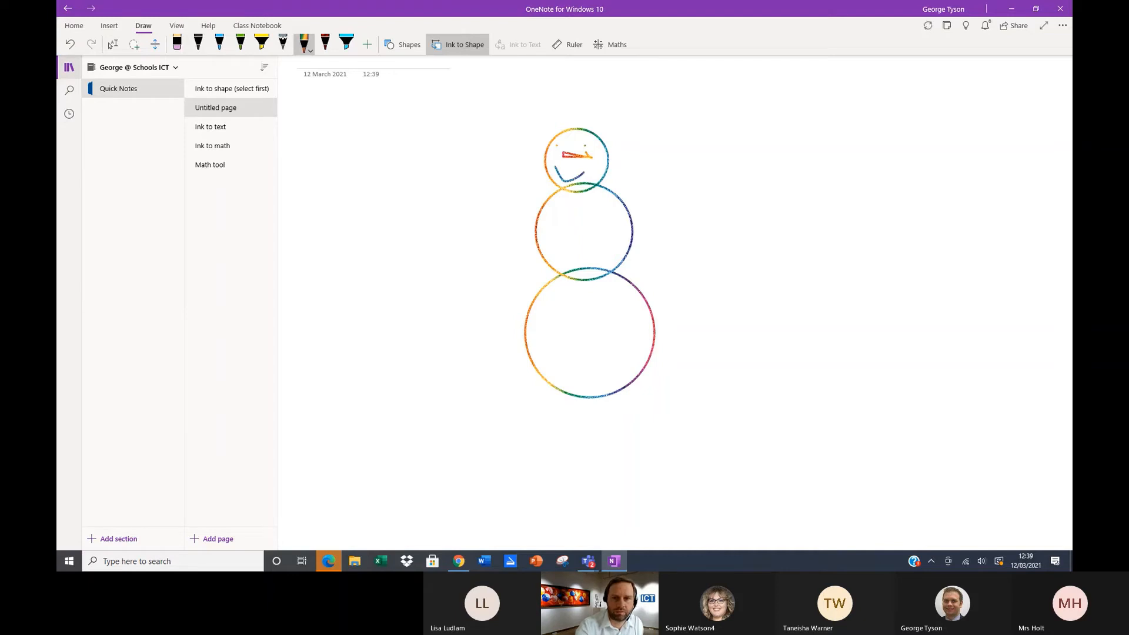
drag(631, 213, 695, 190)
drag(471, 184, 537, 216)
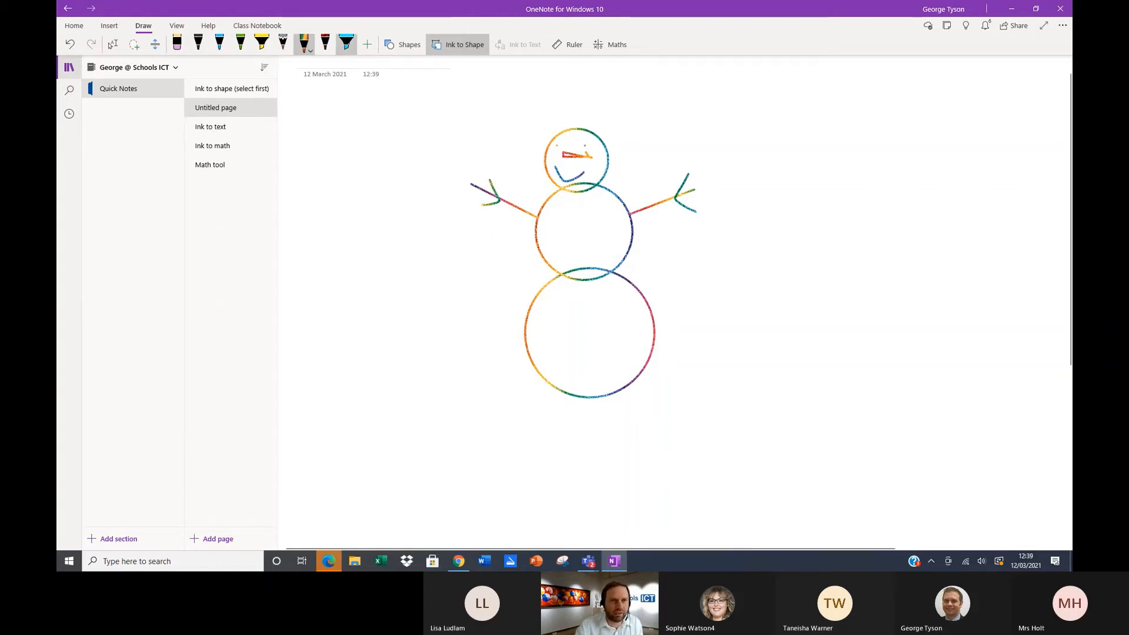
- With the light blue highlighter, draw two overlapping loops crossed by a diagonal beside the snowman, and scribble over the snowman's base
click(347, 44)
mouse_move(835, 174)
mouse_down()
mouse_move(833, 274)
mouse_move(859, 177)
mouse_move(837, 178)
mouse_up()
mouse_move(820, 227)
mouse_down()
mouse_move(833, 325)
mouse_move(812, 241)
mouse_up()
mouse_move(890, 134)
mouse_down()
mouse_move(847, 203)
mouse_move(780, 360)
mouse_up()
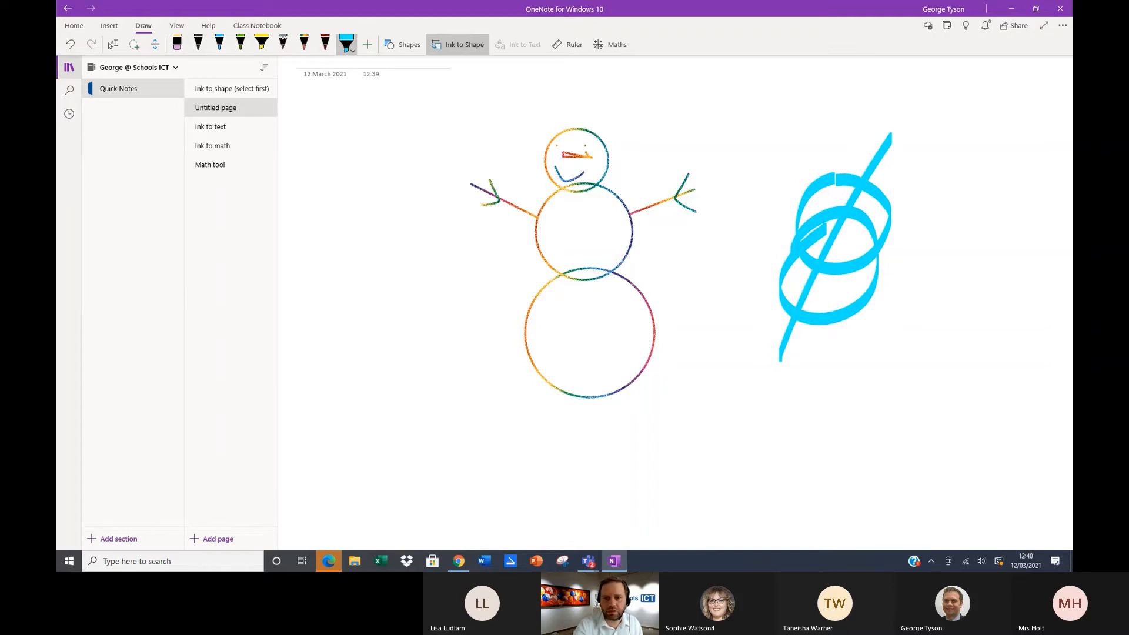
mouse_move(557, 452)
mouse_down()
mouse_move(713, 384)
mouse_move(665, 347)
mouse_move(536, 398)
mouse_up()
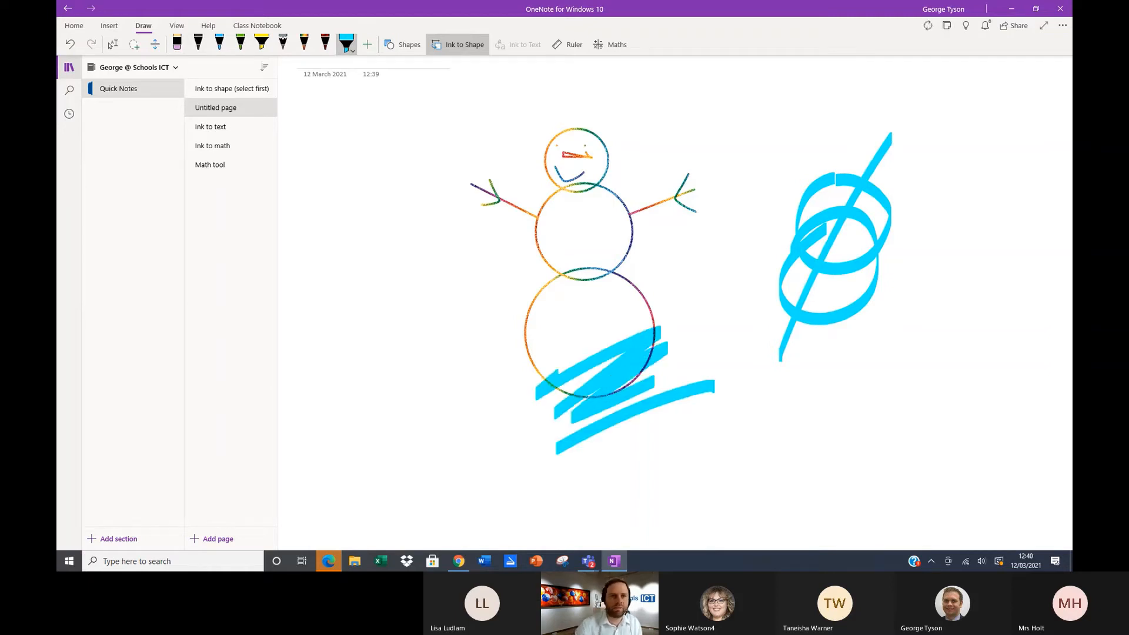
- With the pencil, draw a circle, a four-sided shape above it and a parallelogram at the top, all left of the snowman
click(282, 45)
mouse_move(419, 273)
mouse_down()
mouse_move(463, 285)
mouse_move(415, 275)
mouse_up()
mouse_move(397, 175)
mouse_down()
mouse_move(398, 216)
mouse_move(405, 168)
mouse_up()
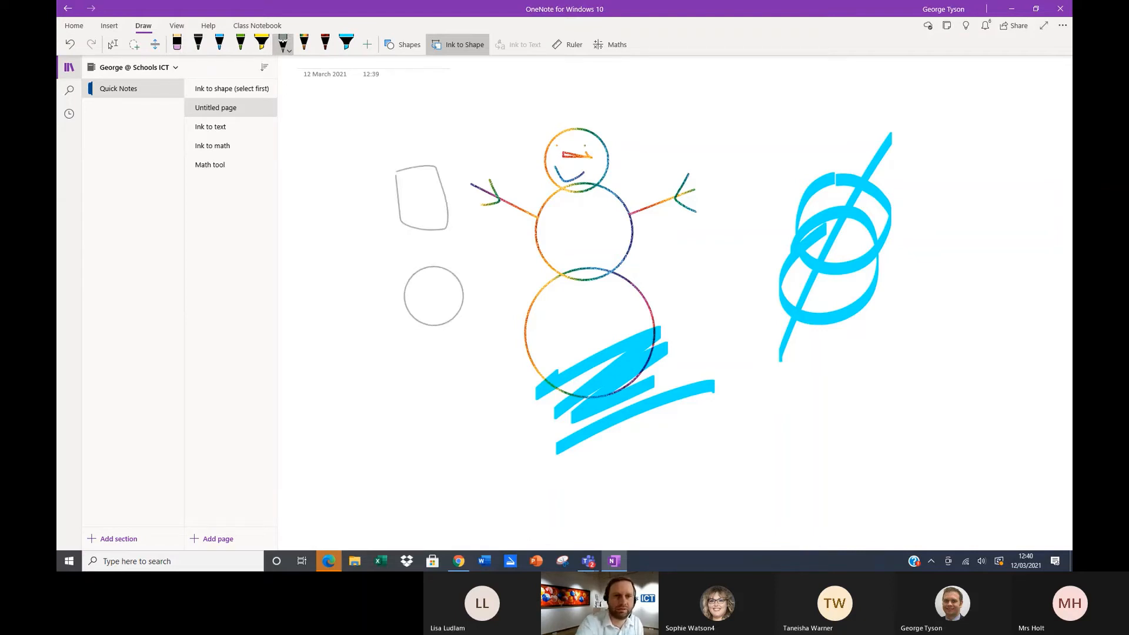
mouse_move(464, 98)
mouse_down()
mouse_move(478, 141)
mouse_move(510, 98)
mouse_move(465, 97)
mouse_up()
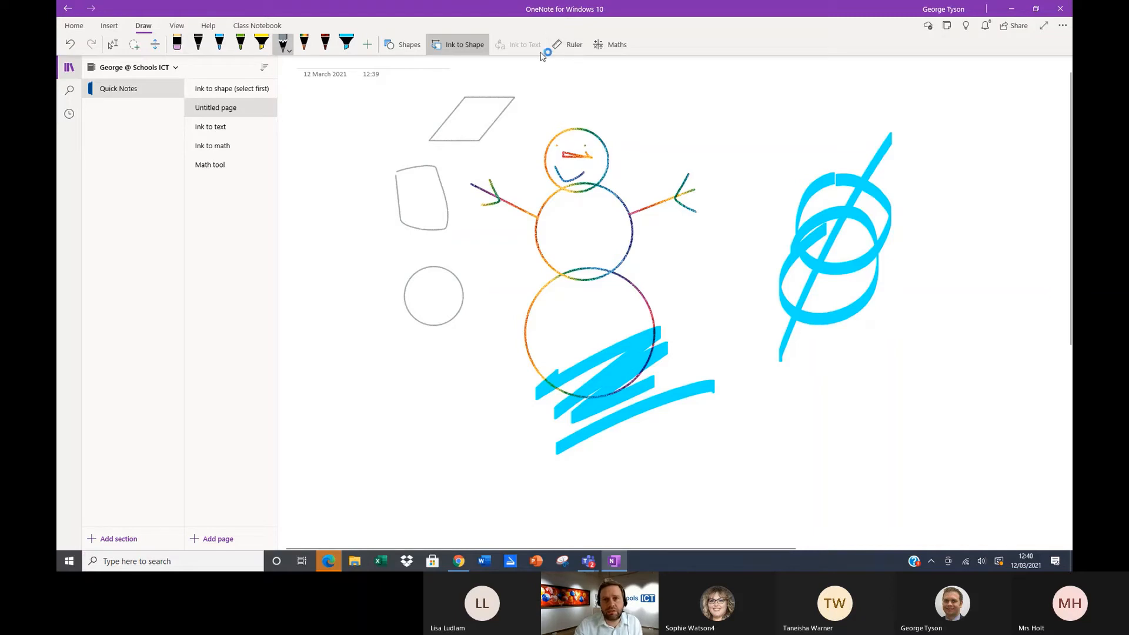
- Show the ruler at 45° and move it across the page until it lies over the light blue loops
click(570, 47)
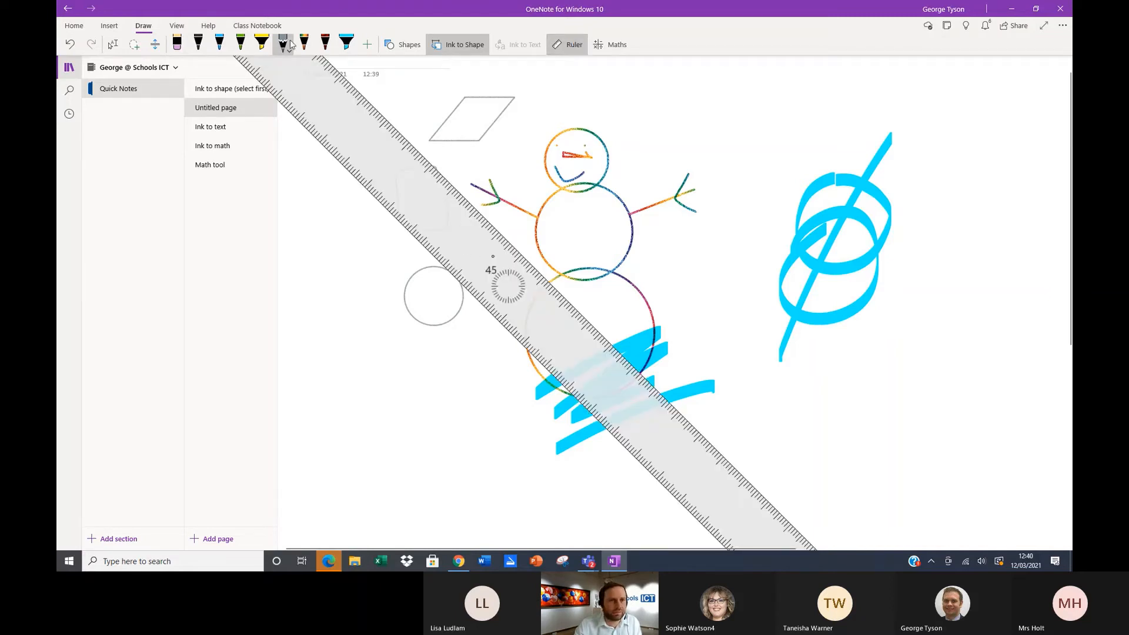
click(112, 45)
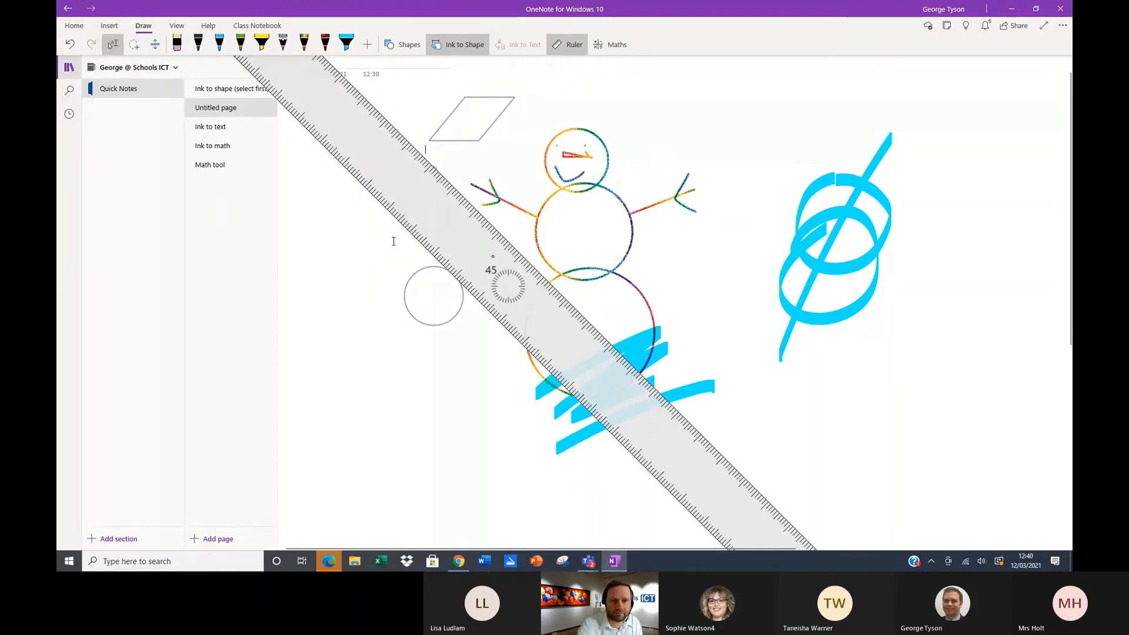
mouse_move(393, 242)
mouse_down()
mouse_move(882, 494)
mouse_move(743, 515)
mouse_up()
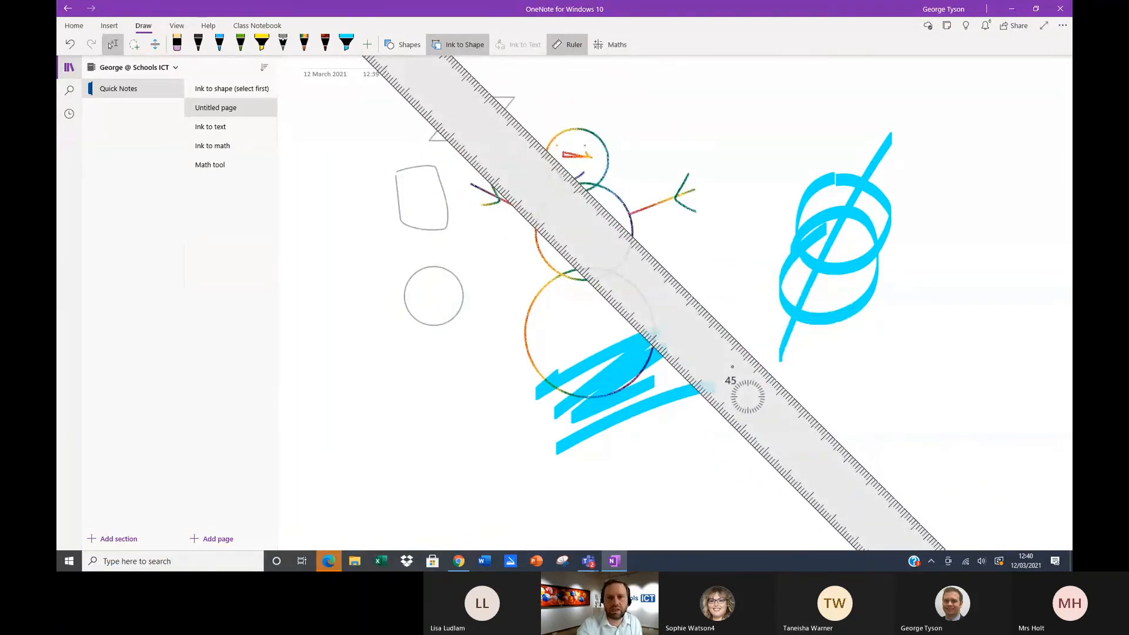
mouse_move(748, 397)
mouse_down()
mouse_move(723, 502)
mouse_move(724, 441)
mouse_move(708, 461)
mouse_move(714, 386)
mouse_move(784, 248)
mouse_up()
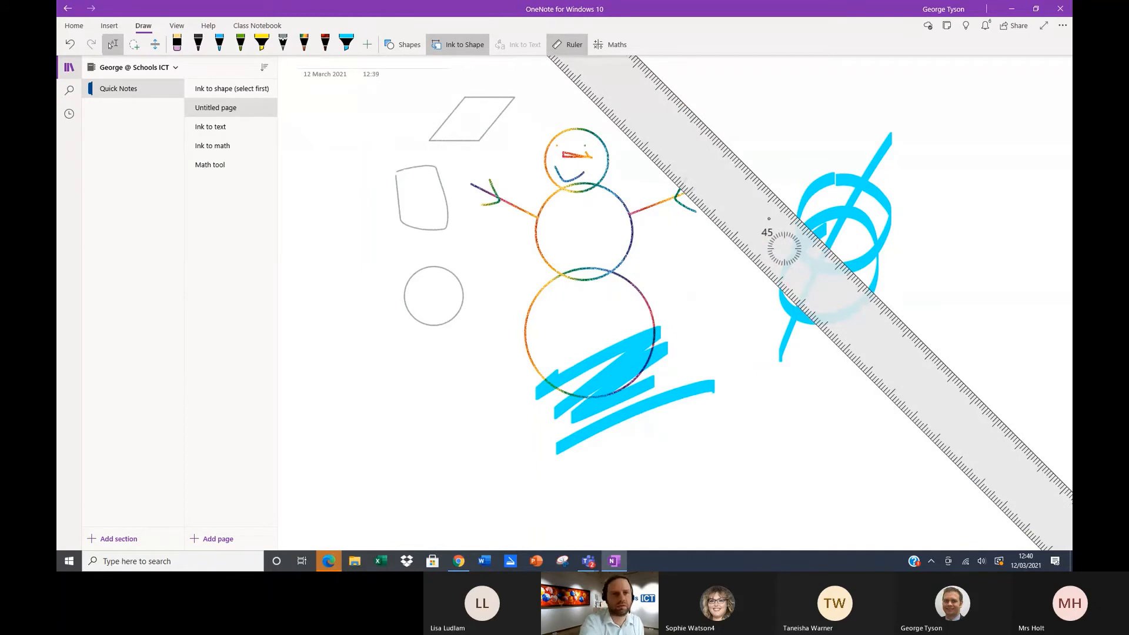
- Scribble with the light blue highlighter against both edges of the ruler over the loops, and hide the ruler
click(347, 43)
mouse_move(724, 121)
mouse_down()
mouse_move(760, 138)
mouse_move(795, 200)
mouse_move(712, 258)
mouse_move(738, 279)
mouse_move(704, 298)
mouse_move(914, 275)
mouse_move(727, 327)
mouse_move(917, 306)
mouse_move(818, 347)
mouse_up()
click(568, 45)
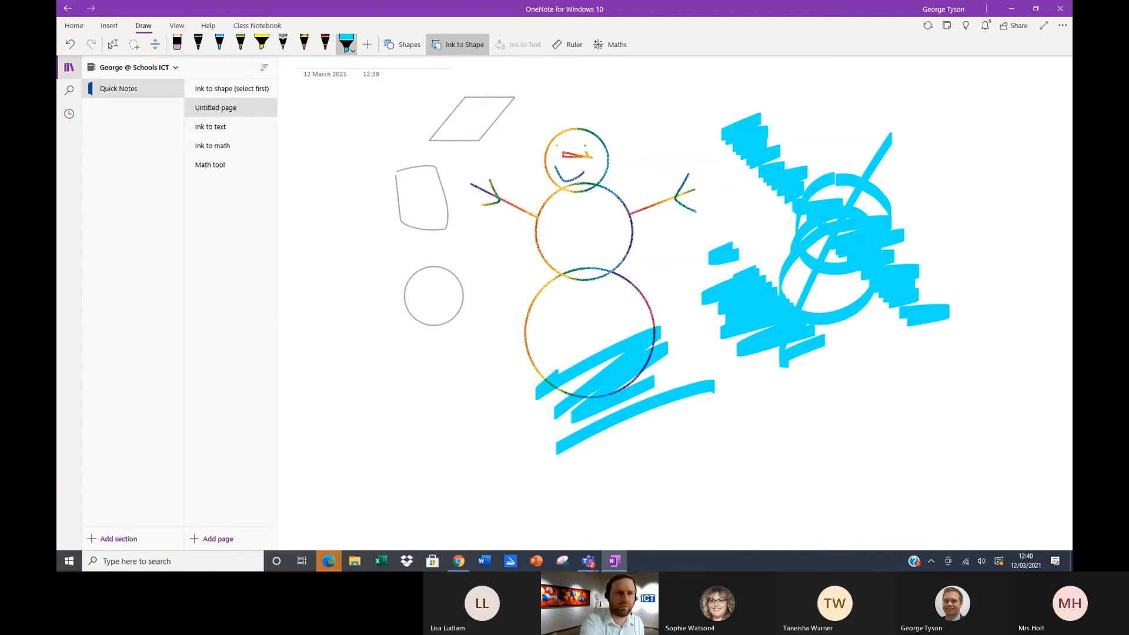
- Draw two freehand green diagonal lines along the inner edges of the light blue scribbles
click(240, 44)
mouse_move(704, 127)
mouse_down()
mouse_move(781, 194)
mouse_move(945, 385)
mouse_up()
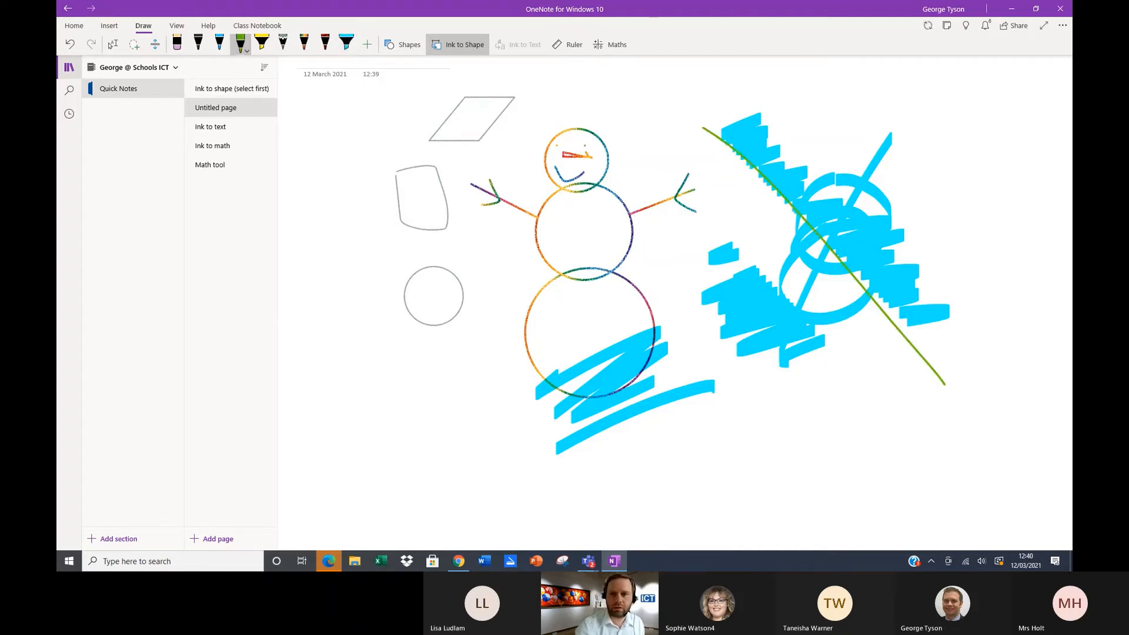
drag(691, 194, 847, 395)
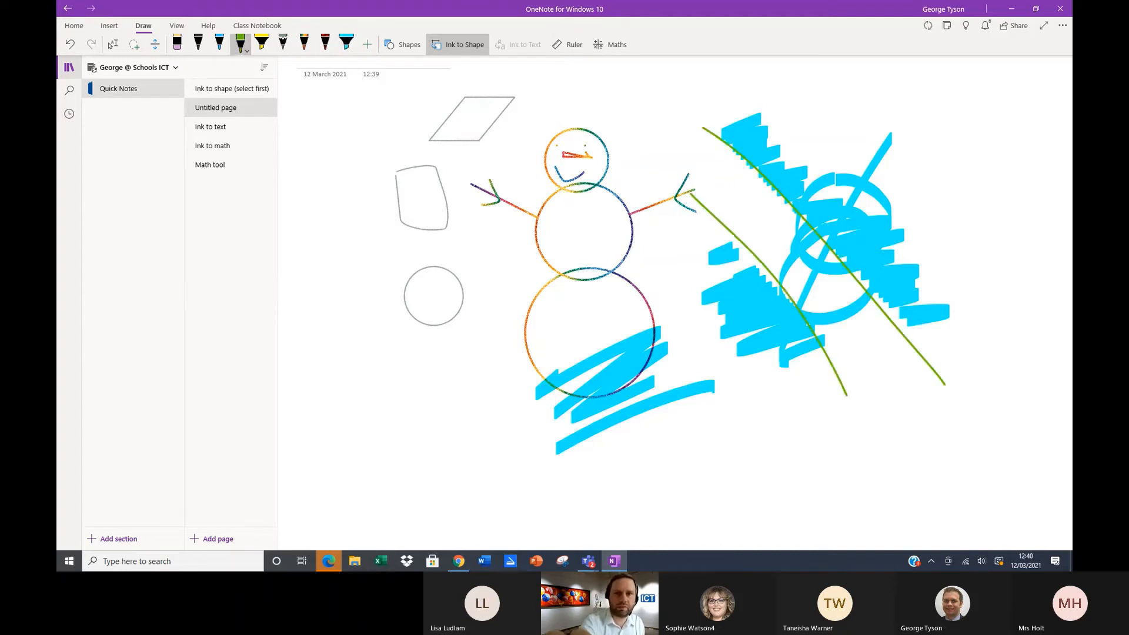
- Bring the ruler back over the snowman, rotate it to 1° and draw a long green line along its upper edge
click(568, 45)
drag(784, 248, 675, 306)
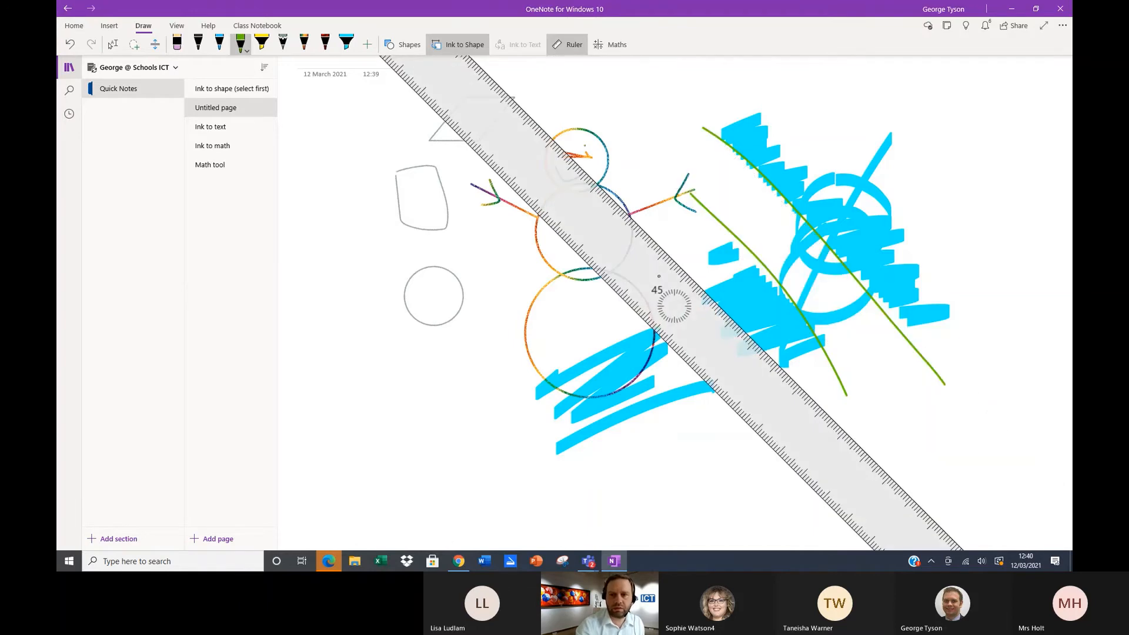
scroll(666, 338, down, 20)
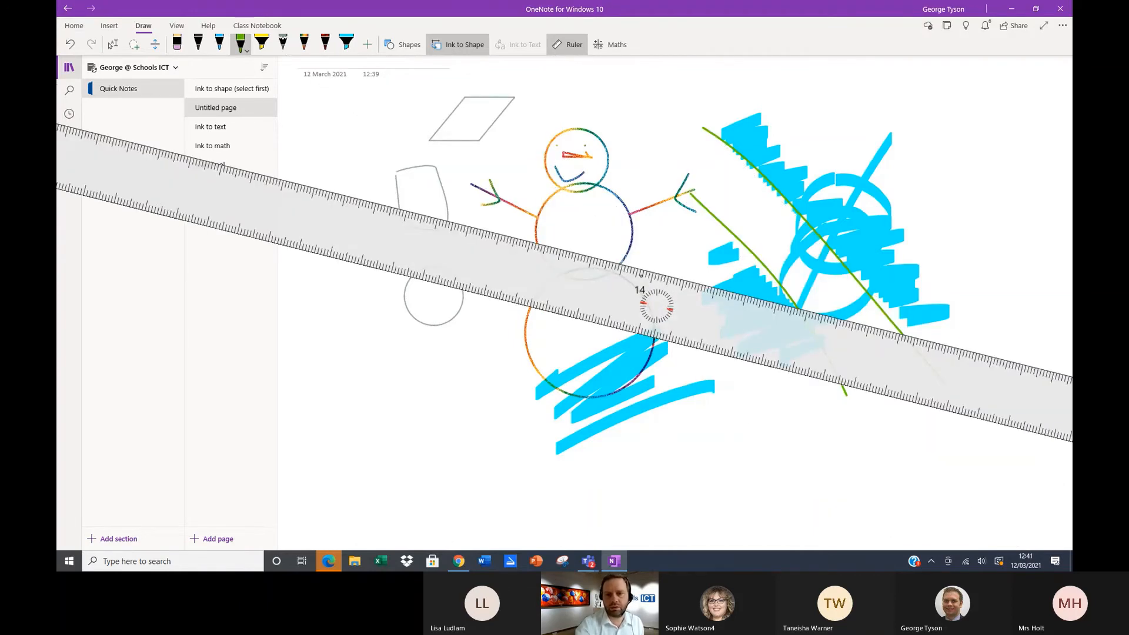
scroll(662, 324, down, 20)
scroll(662, 324, up, 11)
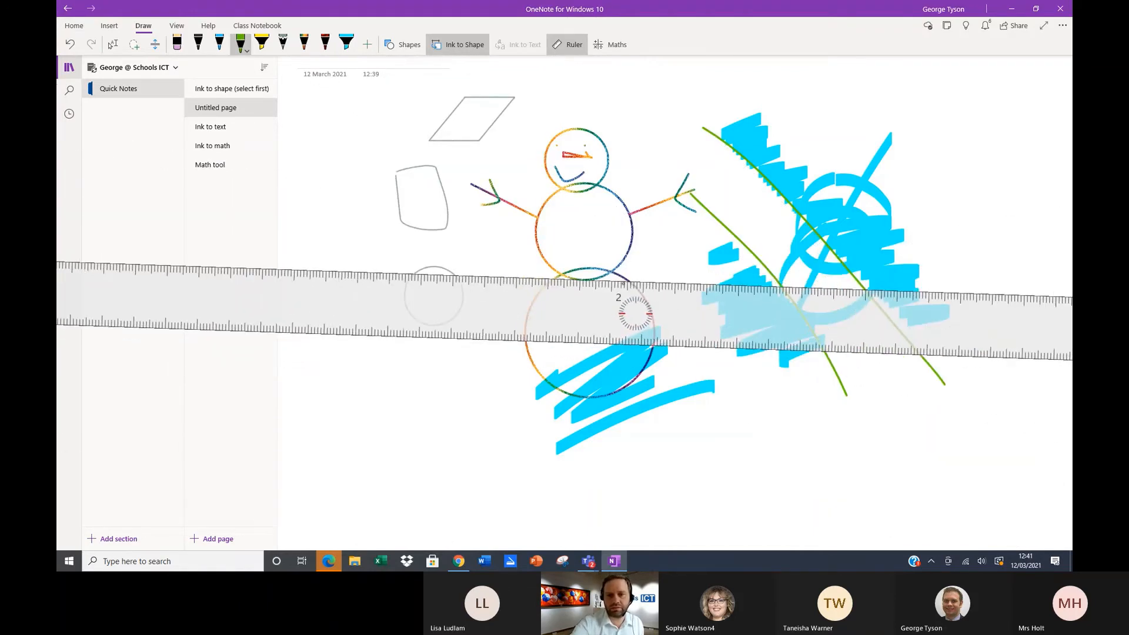
scroll(637, 315, down, 1)
mouse_move(422, 238)
mouse_down()
mouse_move(424, 278)
mouse_move(870, 286)
mouse_up()
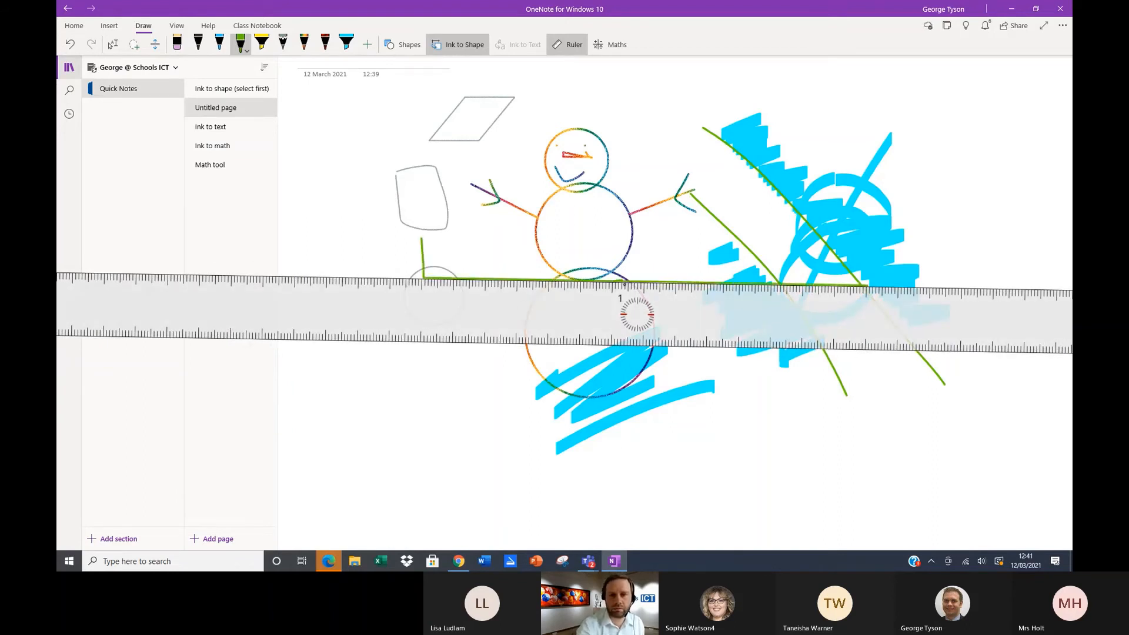
- Move the ruler down twice, drawing a green line along it across the snowman's base and another below the snowman
drag(637, 315, 637, 412)
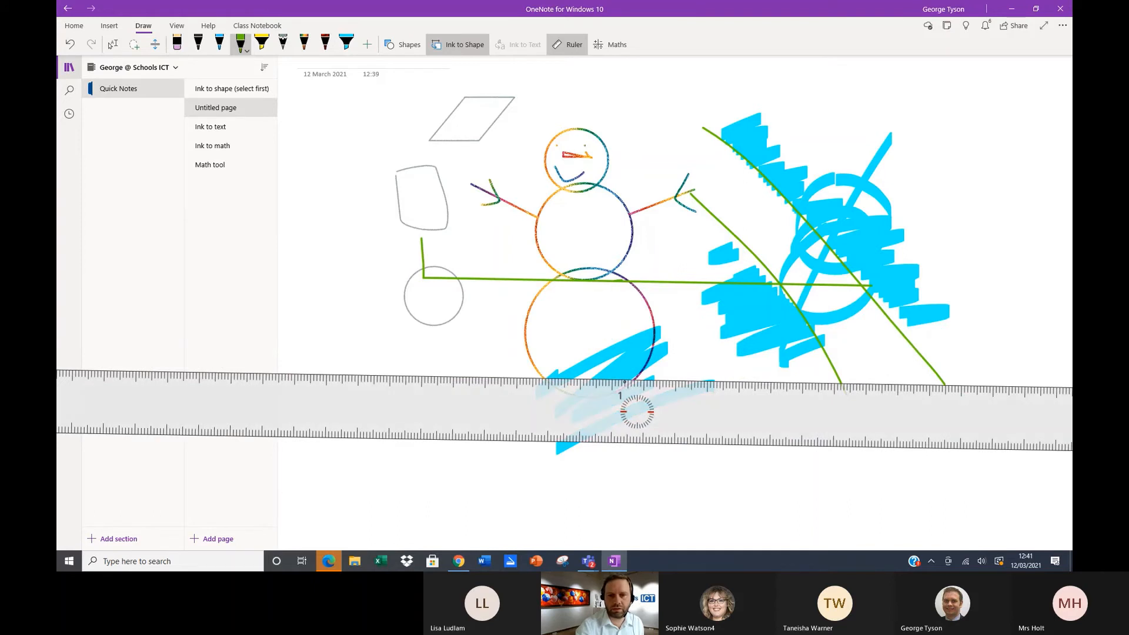
drag(444, 375, 733, 381)
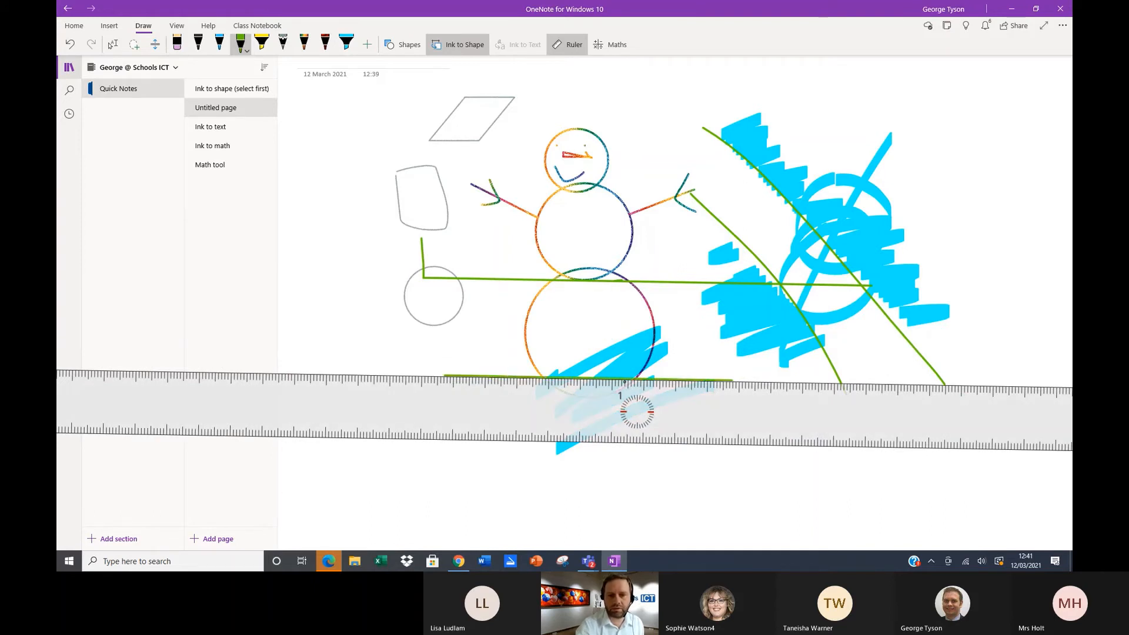
mouse_move(637, 411)
mouse_down()
mouse_move(637, 502)
mouse_move(794, 500)
mouse_up()
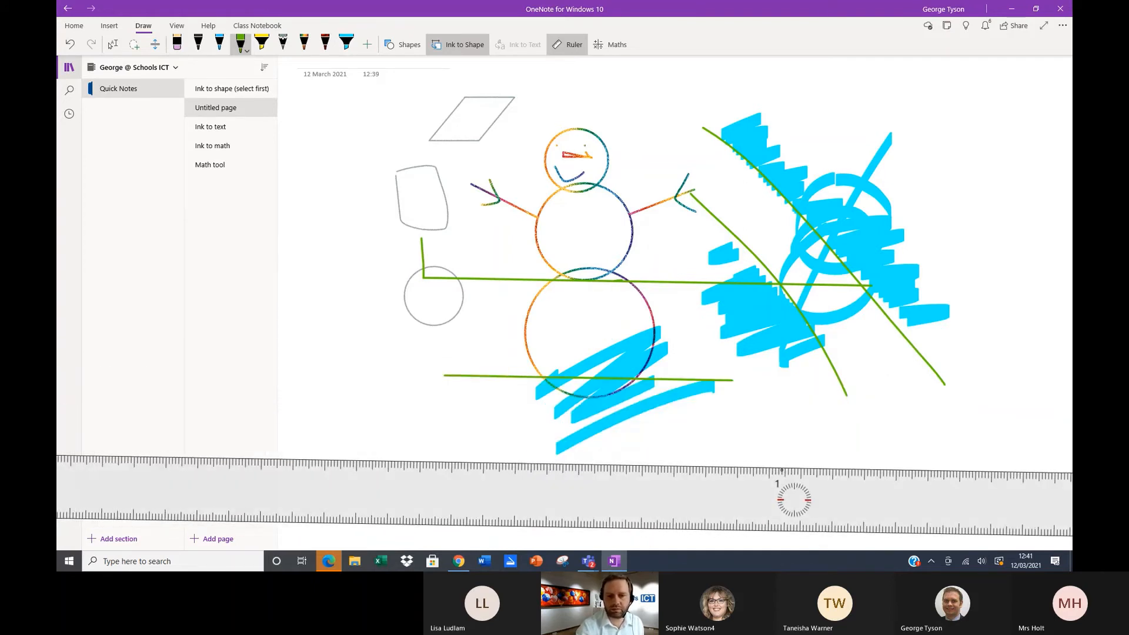
mouse_move(559, 463)
mouse_down()
mouse_move(796, 468)
mouse_move(741, 408)
mouse_move(728, 431)
mouse_move(673, 445)
mouse_up()
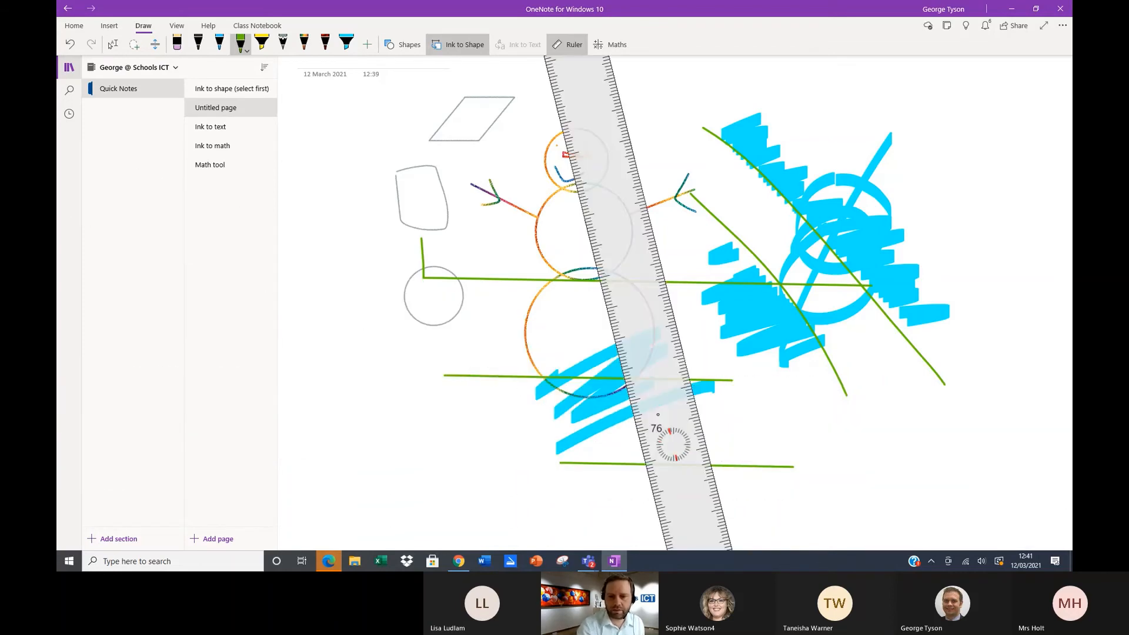
- Draw two parallel green lines along the ruler at 76°, crossing the near-horizontal lines, and hide the ruler
drag(658, 248, 720, 500)
drag(674, 444, 602, 464)
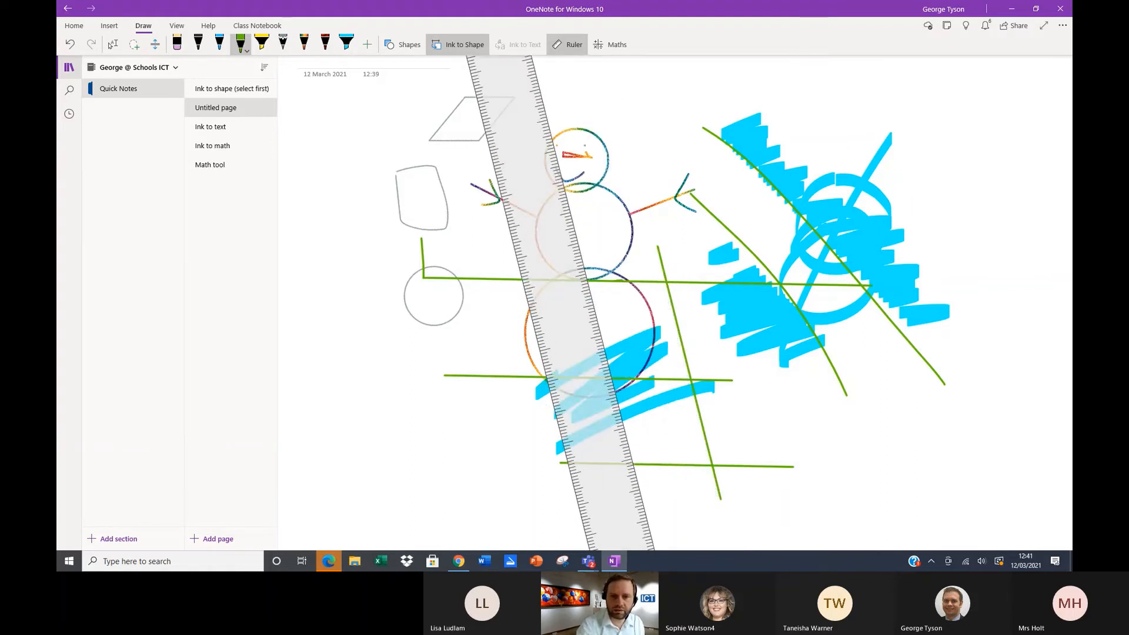
drag(583, 254, 641, 493)
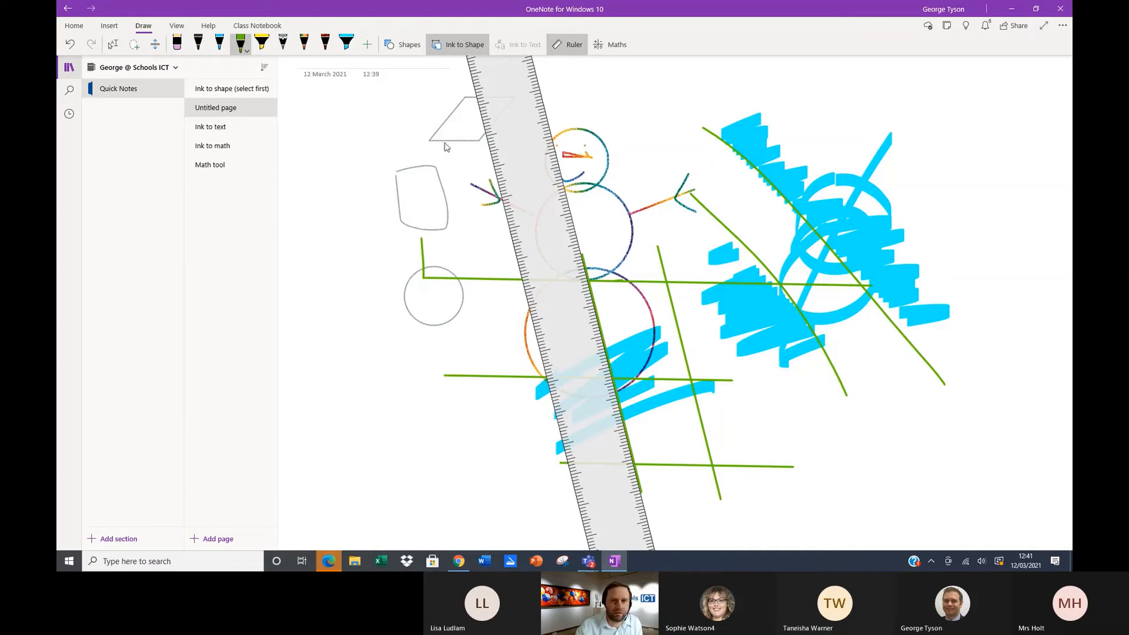
click(574, 45)
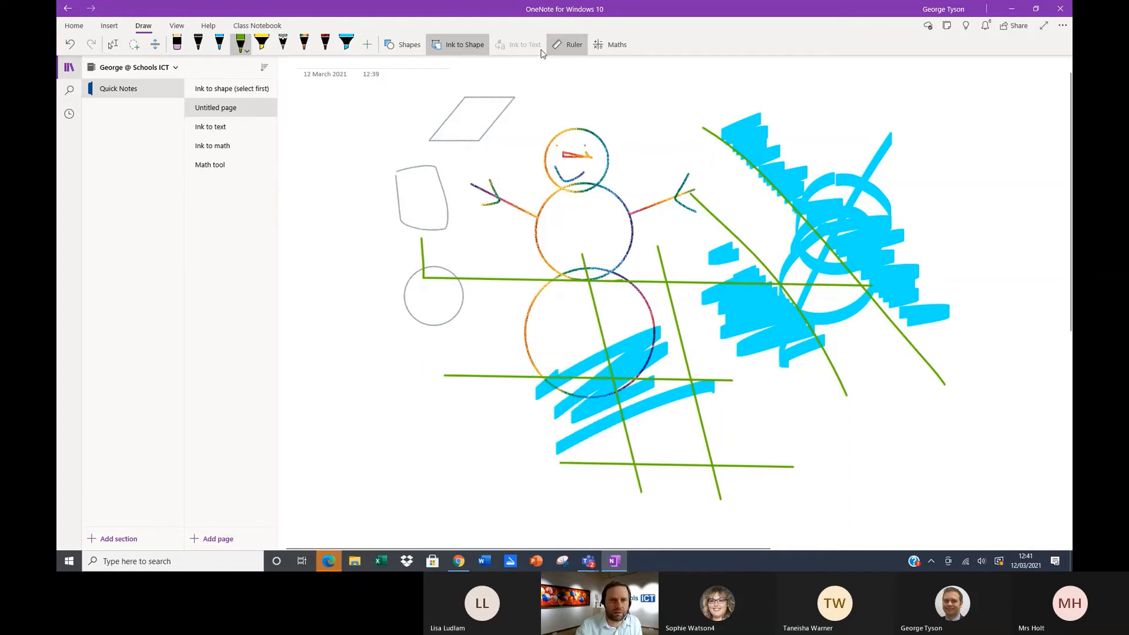
- Open the "Ink to text" page, show the ruler there and rotate it to 1°
click(247, 127)
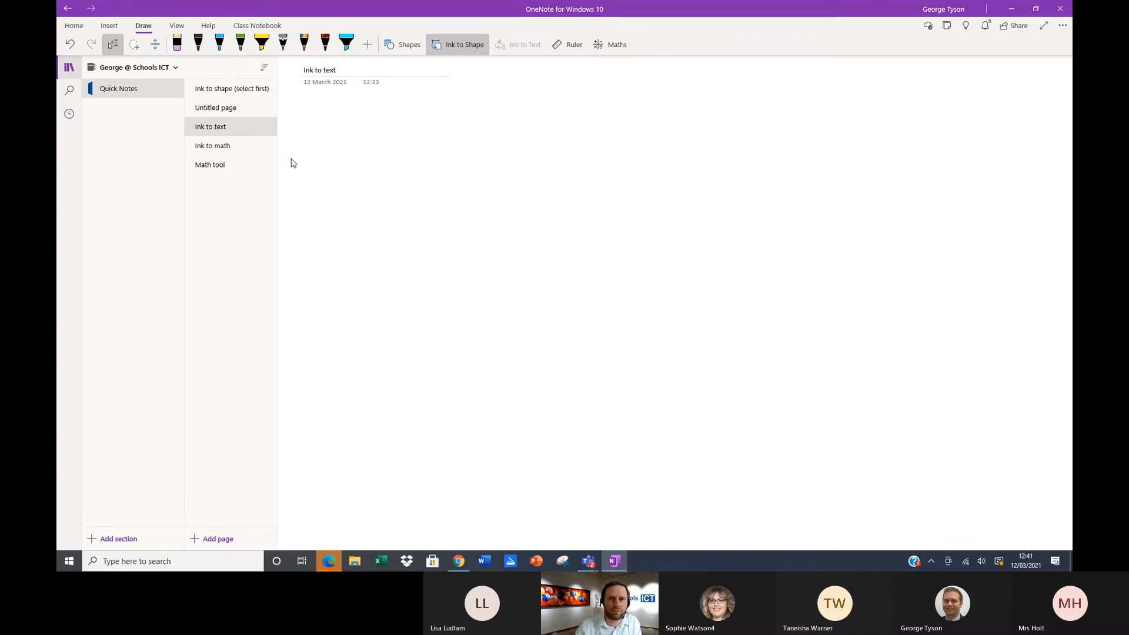
click(568, 45)
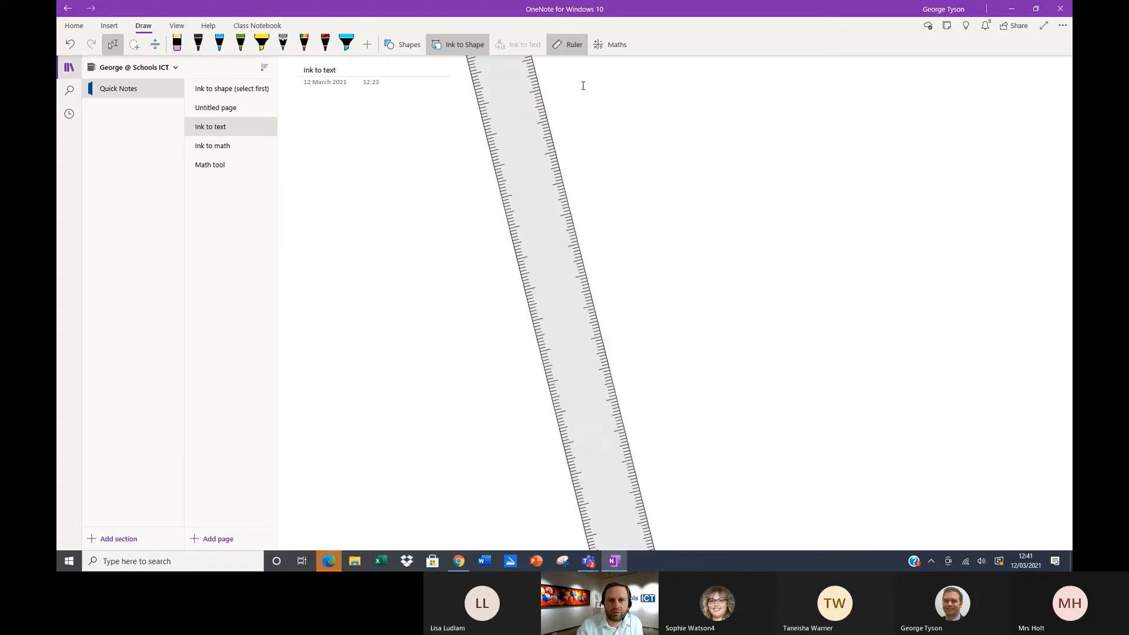
scroll(573, 393, down, 20)
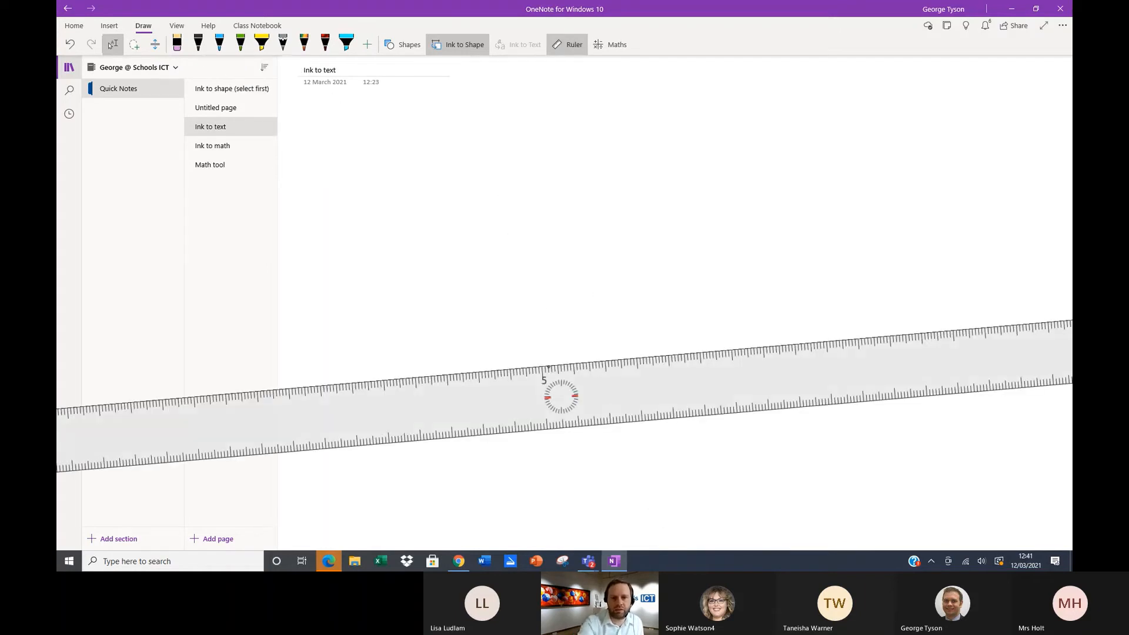
scroll(573, 393, up, 6)
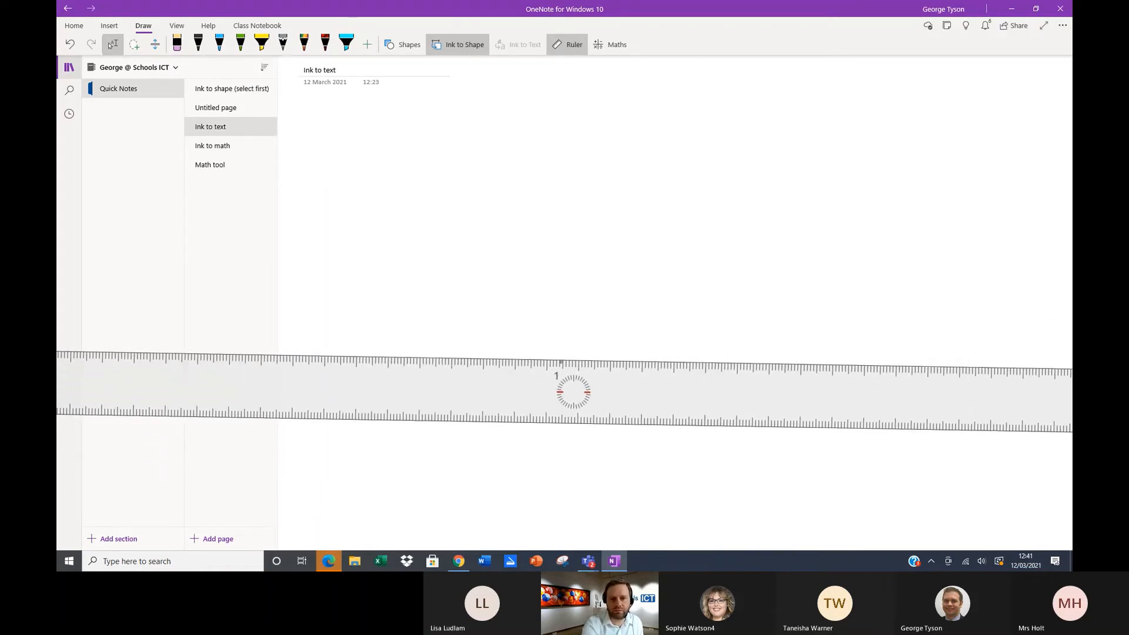
- Level the ruler at 0° near the page's upper part, draw a light-blue highlighter line along each of its edges, and hide the ruler
scroll(574, 393, up, 1)
drag(573, 393, 564, 234)
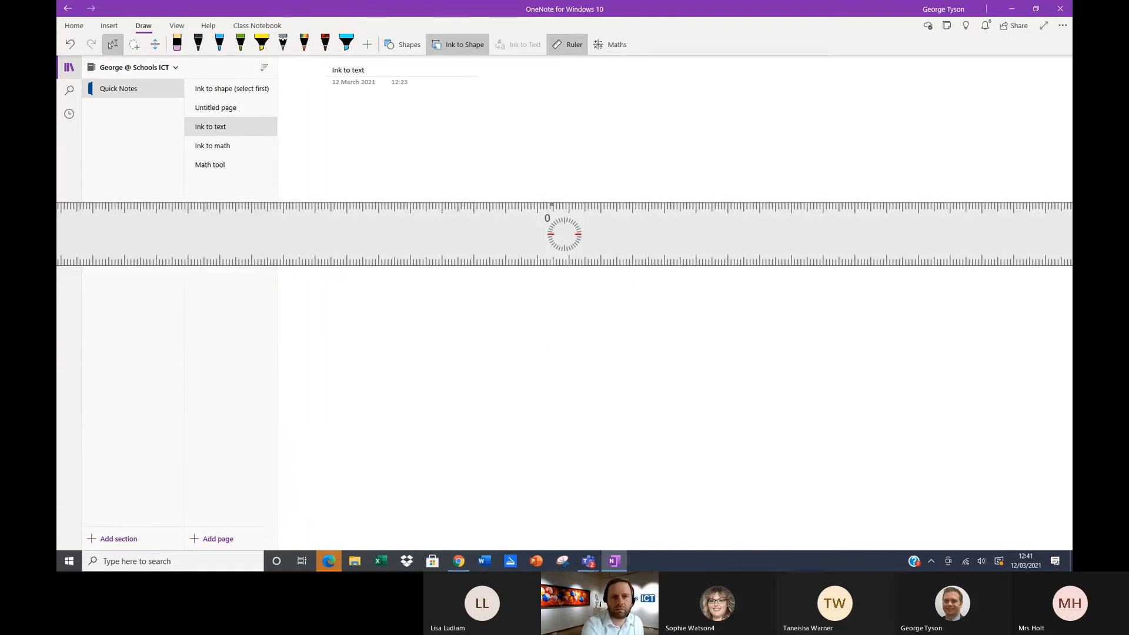
click(220, 44)
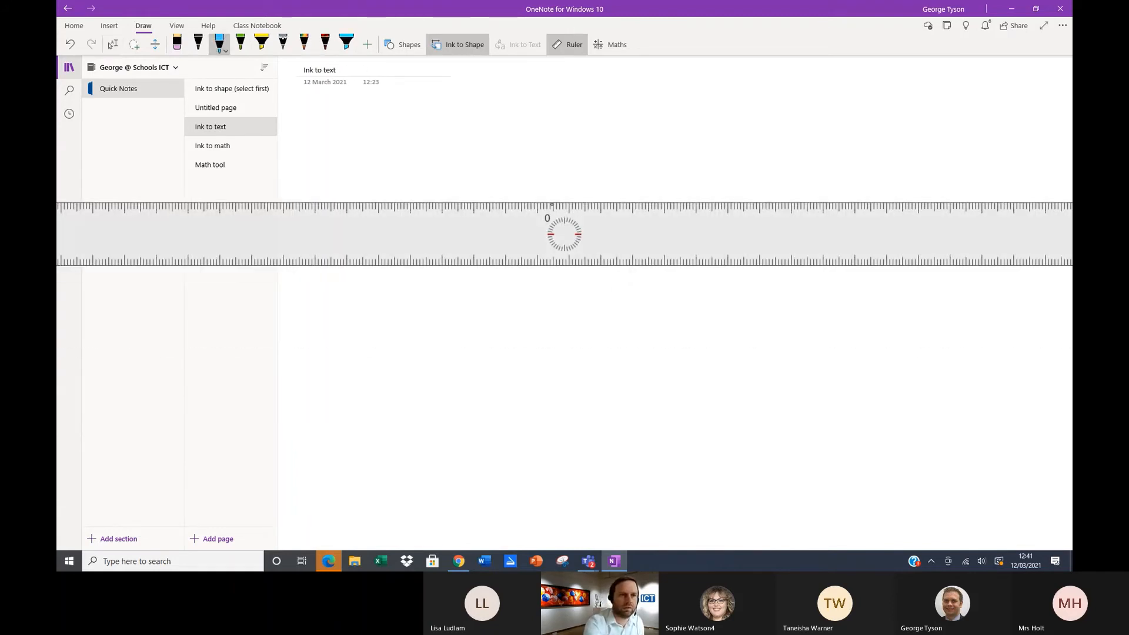
click(346, 44)
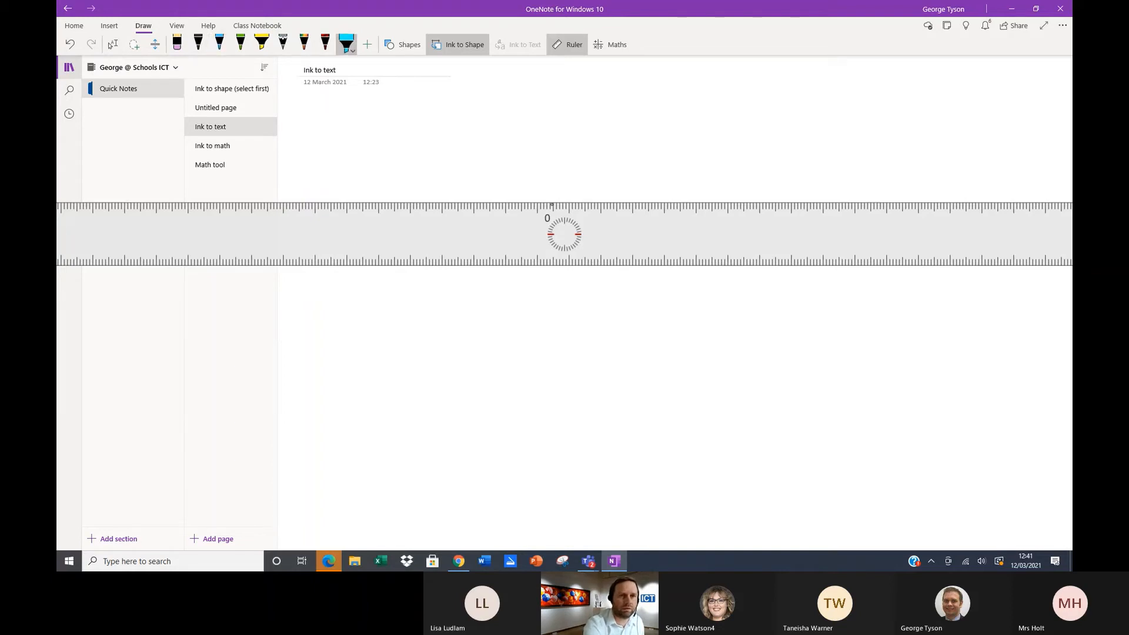
drag(352, 196, 1000, 196)
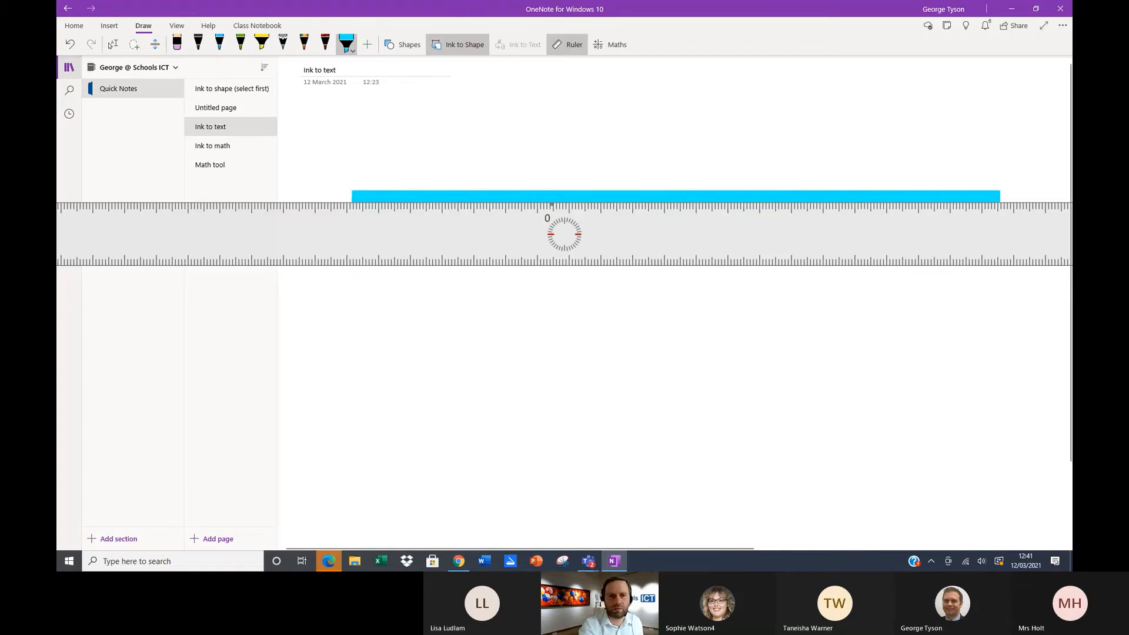
drag(350, 272, 1005, 272)
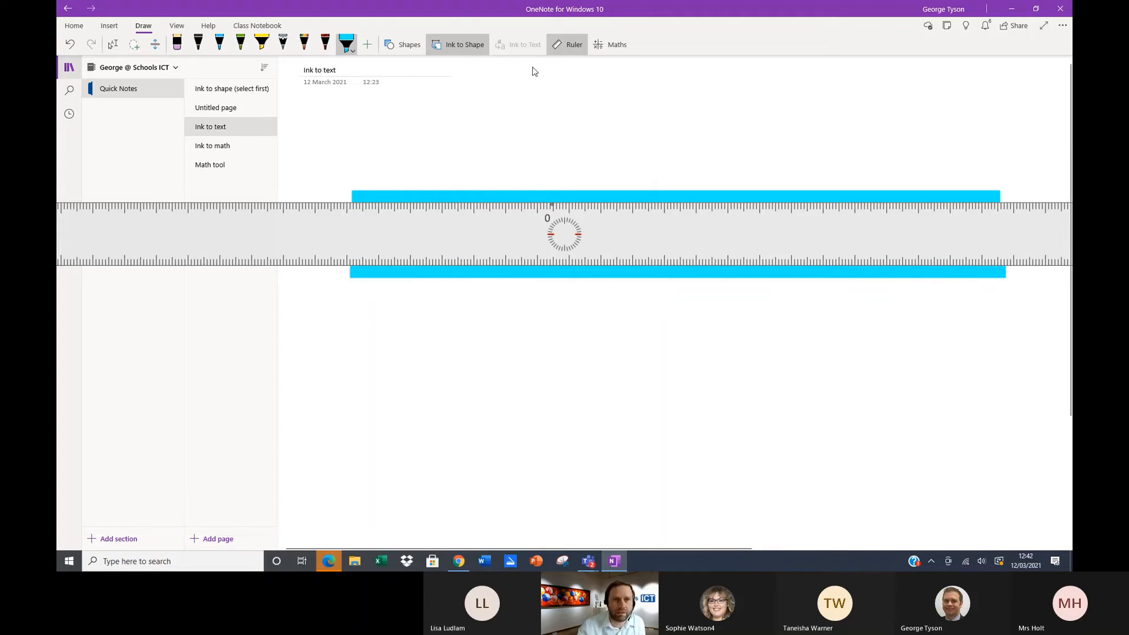
click(567, 45)
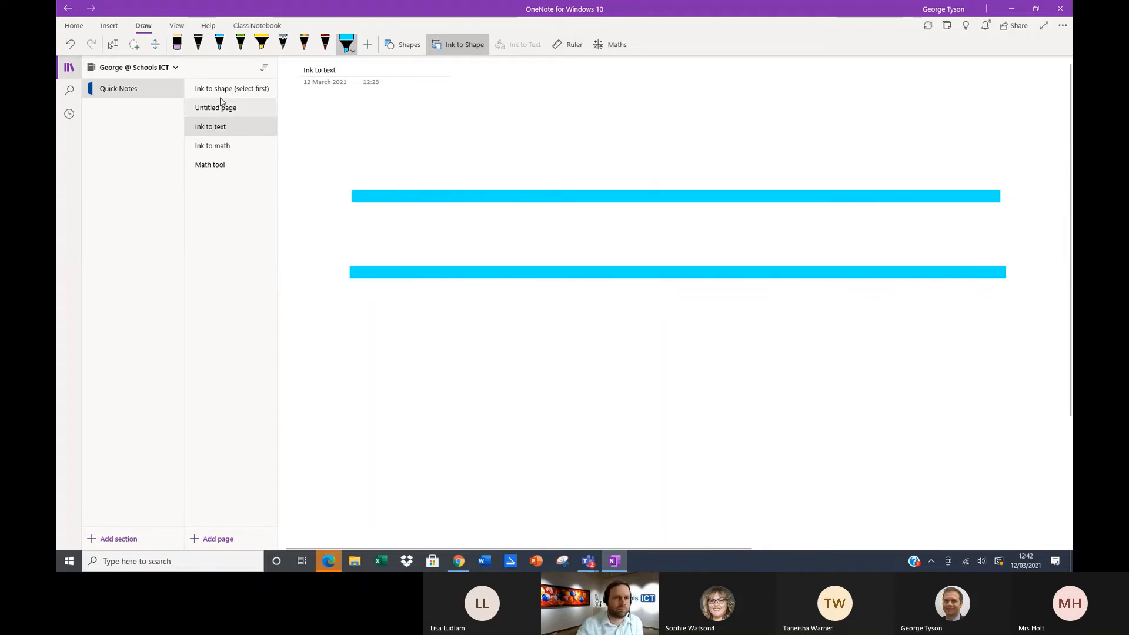
- Handwrite "Hello" twice with the black pen above the upper blue line, first joined up, then with more separated letters
click(198, 42)
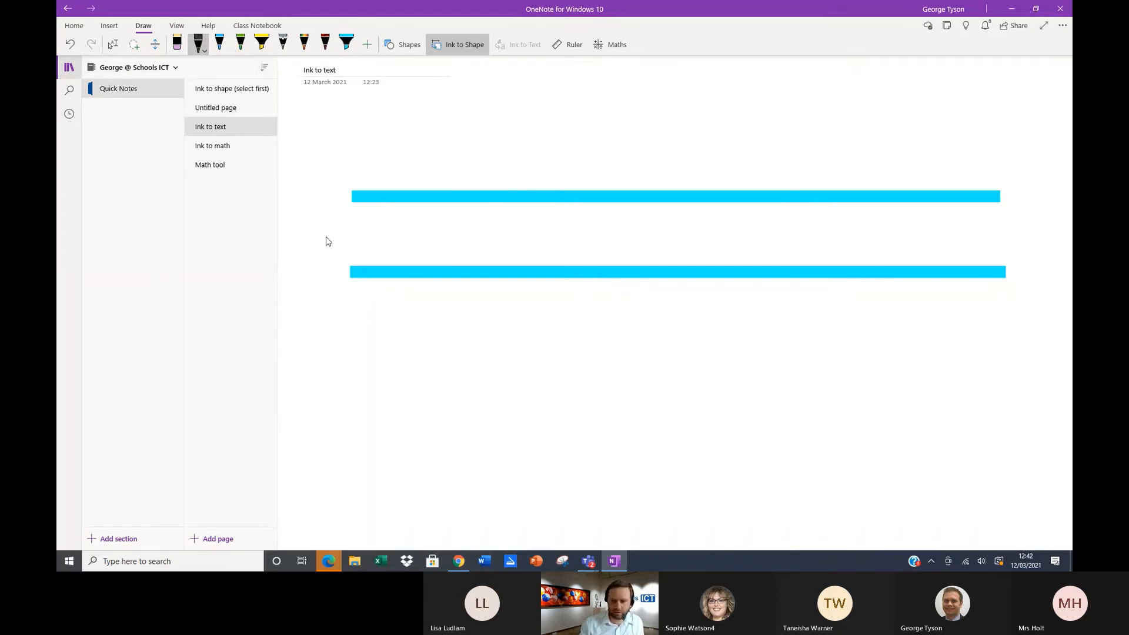
mouse_move(428, 106)
mouse_down()
mouse_move(424, 196)
mouse_move(457, 154)
mouse_move(457, 196)
mouse_up()
mouse_move(457, 179)
mouse_down()
mouse_move(491, 163)
mouse_move(530, 106)
mouse_move(553, 109)
mouse_move(582, 150)
mouse_up()
mouse_move(727, 120)
mouse_down()
mouse_move(723, 188)
mouse_move(758, 159)
mouse_move(749, 194)
mouse_up()
mouse_move(759, 172)
mouse_down()
mouse_move(781, 166)
mouse_move(792, 188)
mouse_up()
mouse_move(809, 125)
mouse_down()
mouse_move(806, 190)
mouse_move(832, 195)
mouse_up()
mouse_move(863, 167)
mouse_down()
mouse_move(851, 188)
mouse_move(865, 168)
mouse_up()
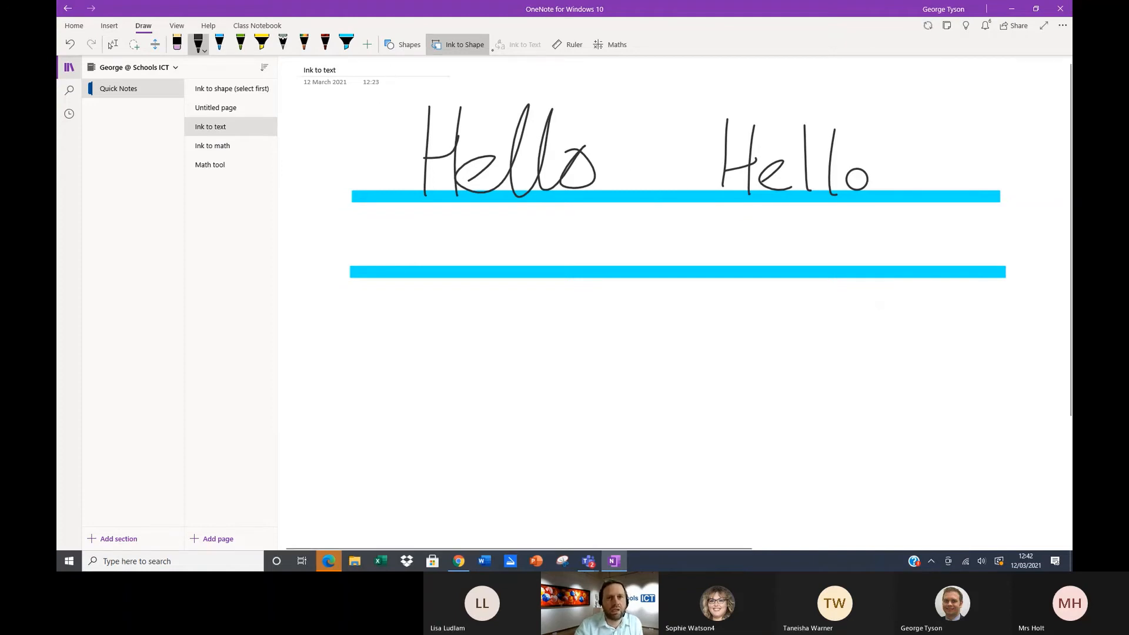
- Lasso the joined-up handwritten "Hello" and convert it with Ink to Text
click(112, 45)
click(134, 44)
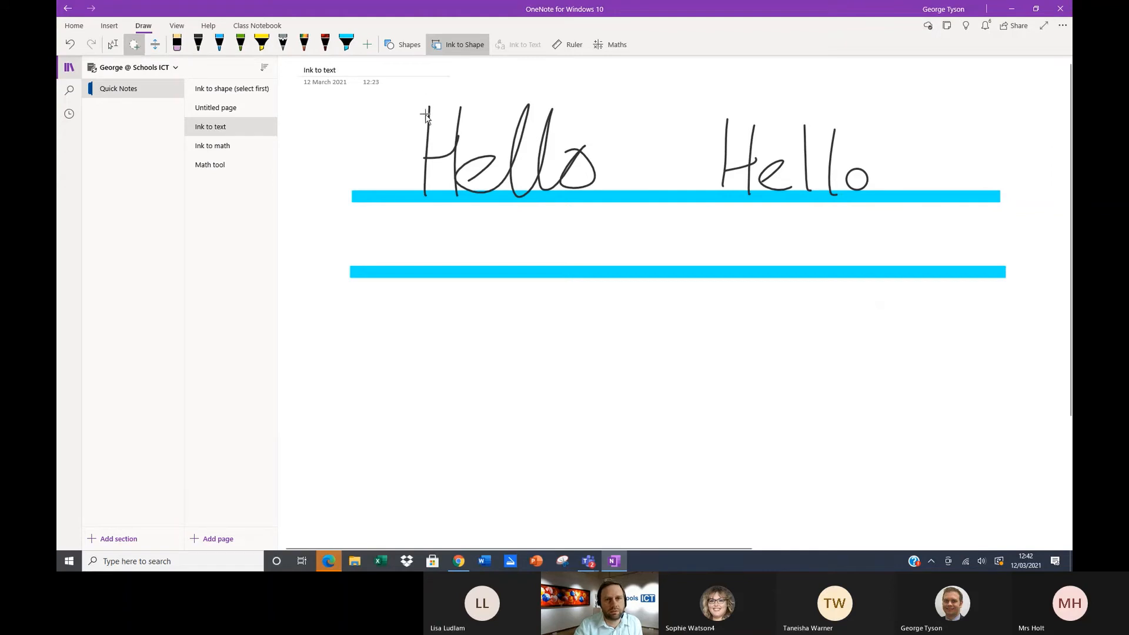
mouse_move(419, 93)
mouse_down()
mouse_move(400, 109)
mouse_move(461, 209)
mouse_move(635, 164)
mouse_move(436, 88)
mouse_move(406, 115)
mouse_up()
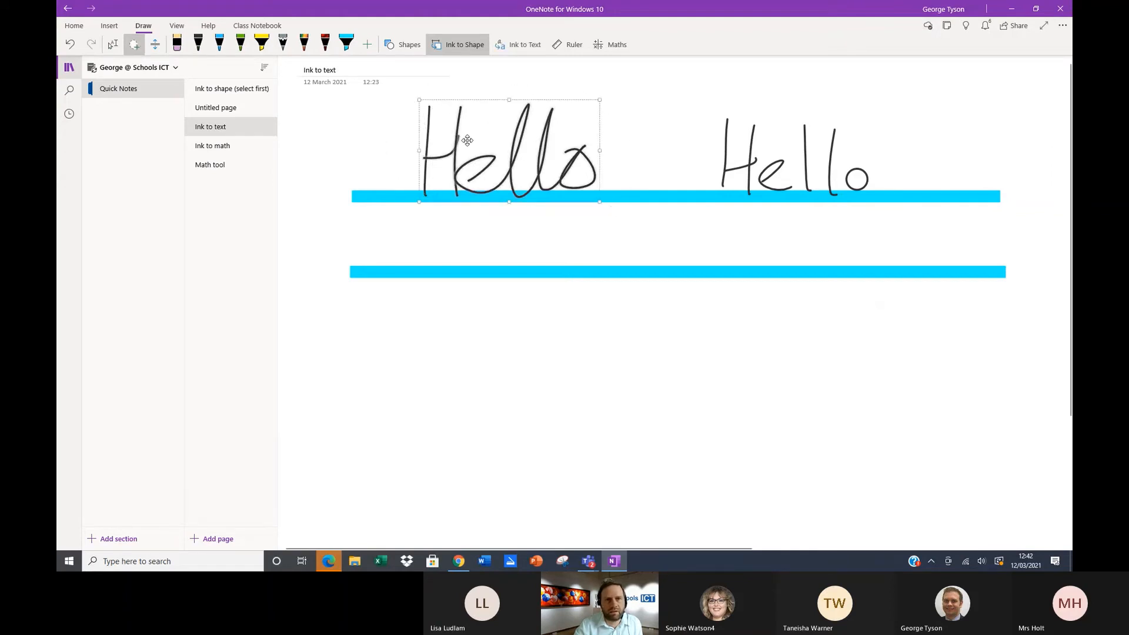
click(520, 49)
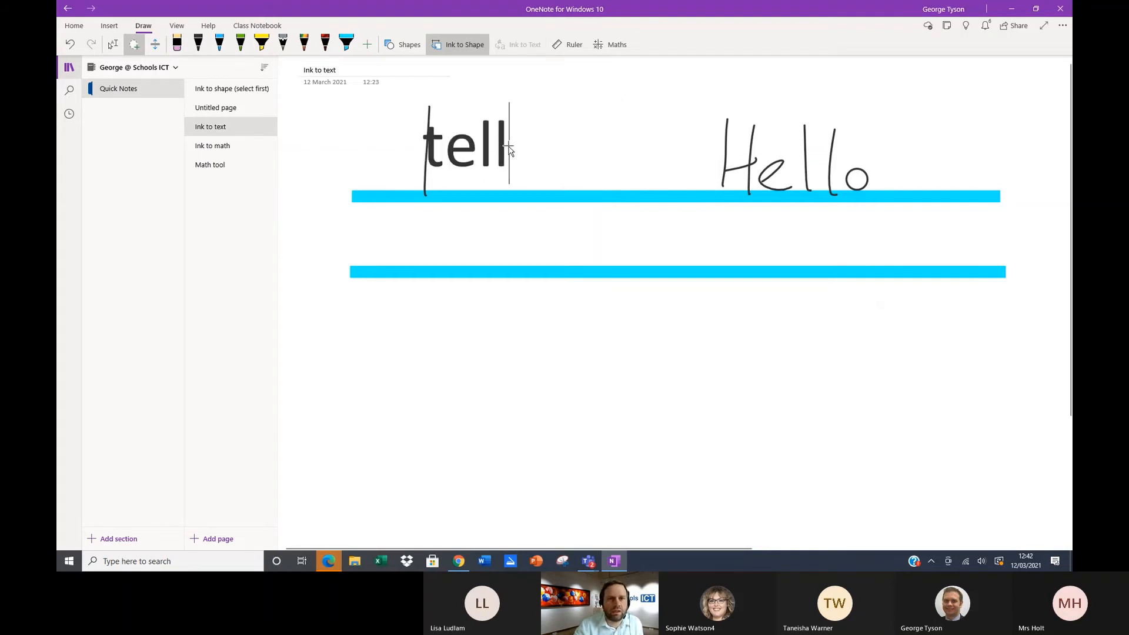
- Replace the misrecognised converted word with the typed text "Hello"
key(BackSpace)
key(BackSpace)
click(109, 46)
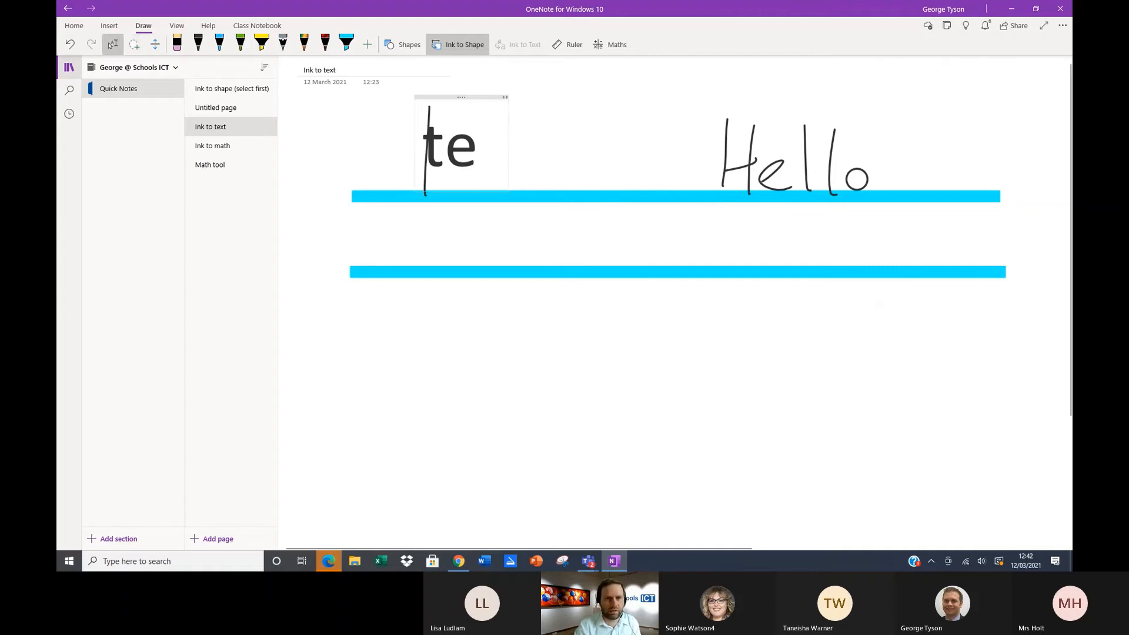
key(BackSpace)
key(BackSpace)
text(Hel)
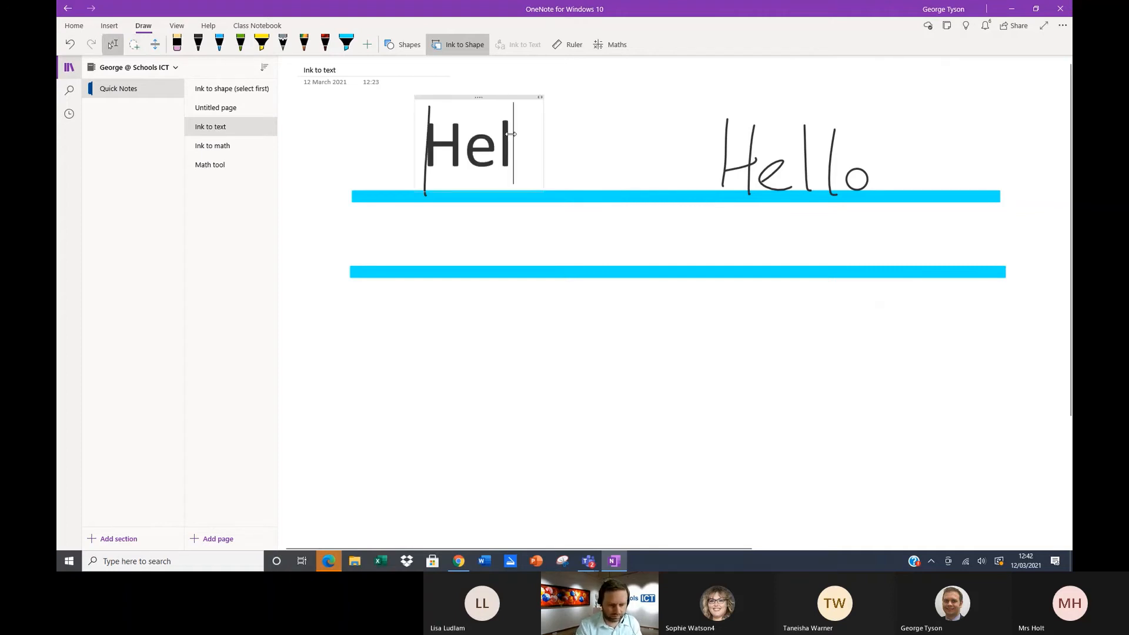
text(lo)
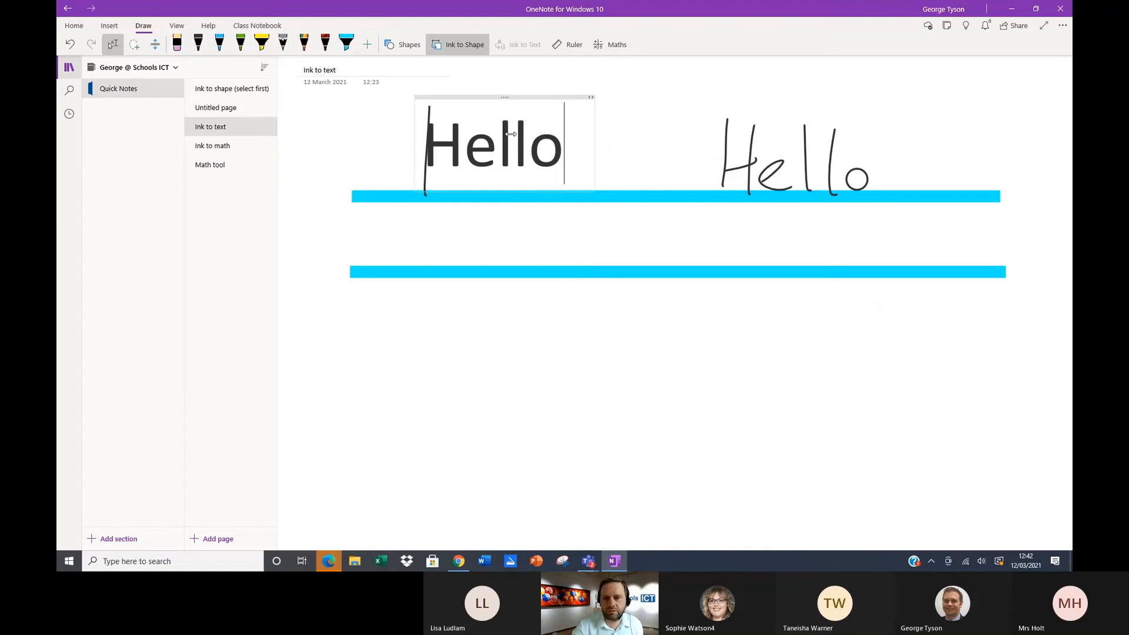
- Lasso the second handwritten "Hello", convert it with Ink to Text and add the missing "o" to the typed word
click(134, 44)
mouse_move(722, 87)
mouse_down()
mouse_move(686, 178)
mouse_move(922, 168)
mouse_move(709, 88)
mouse_up()
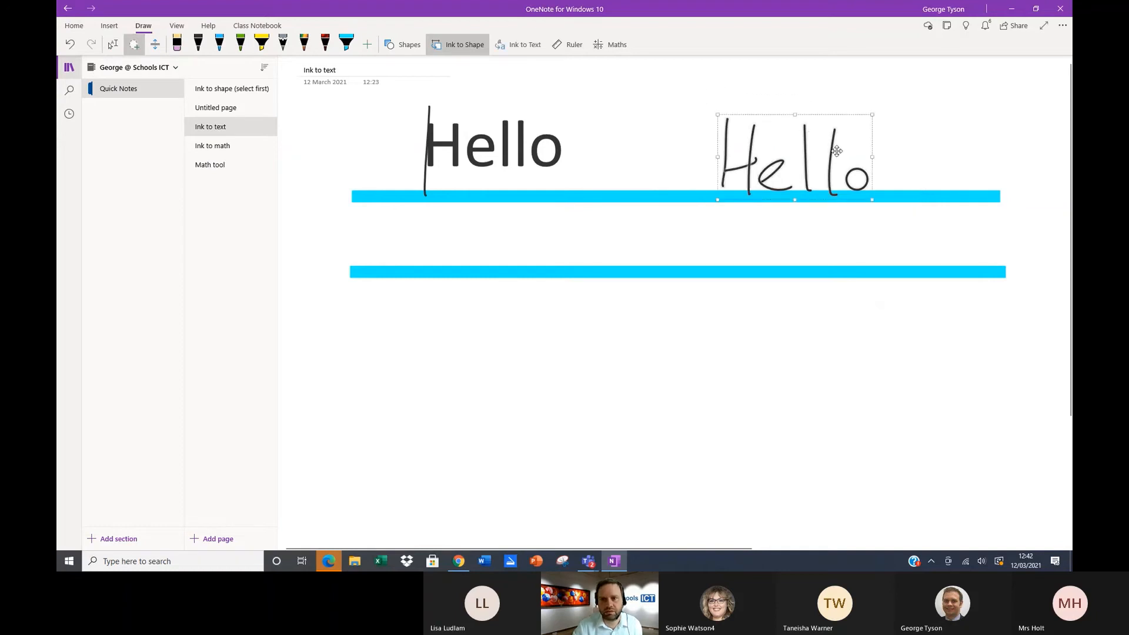
click(522, 47)
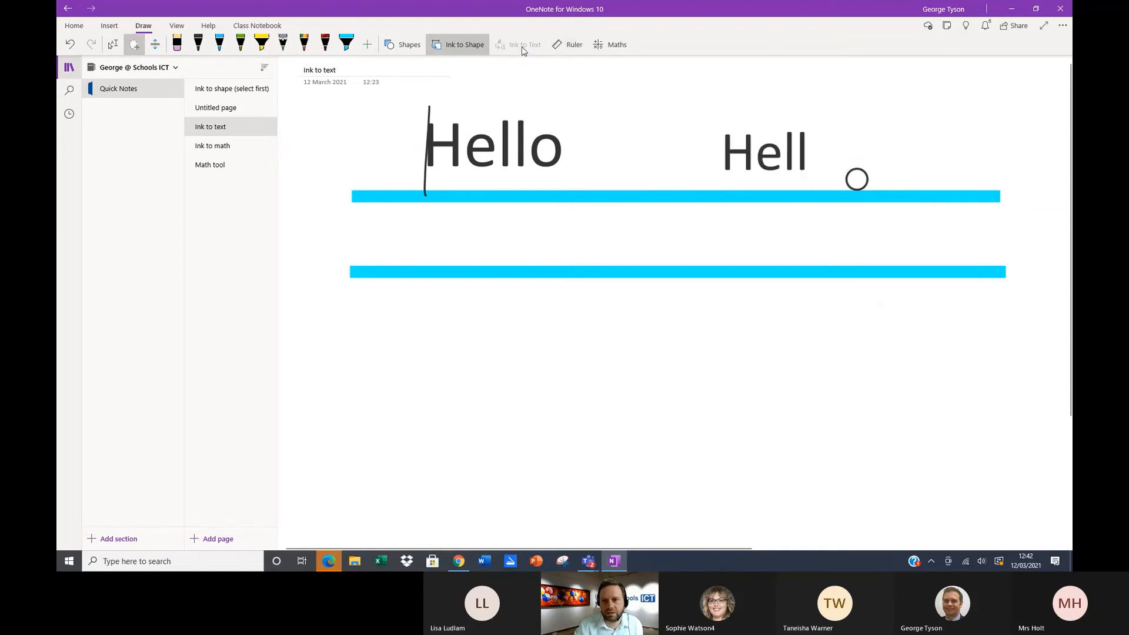
text(o)
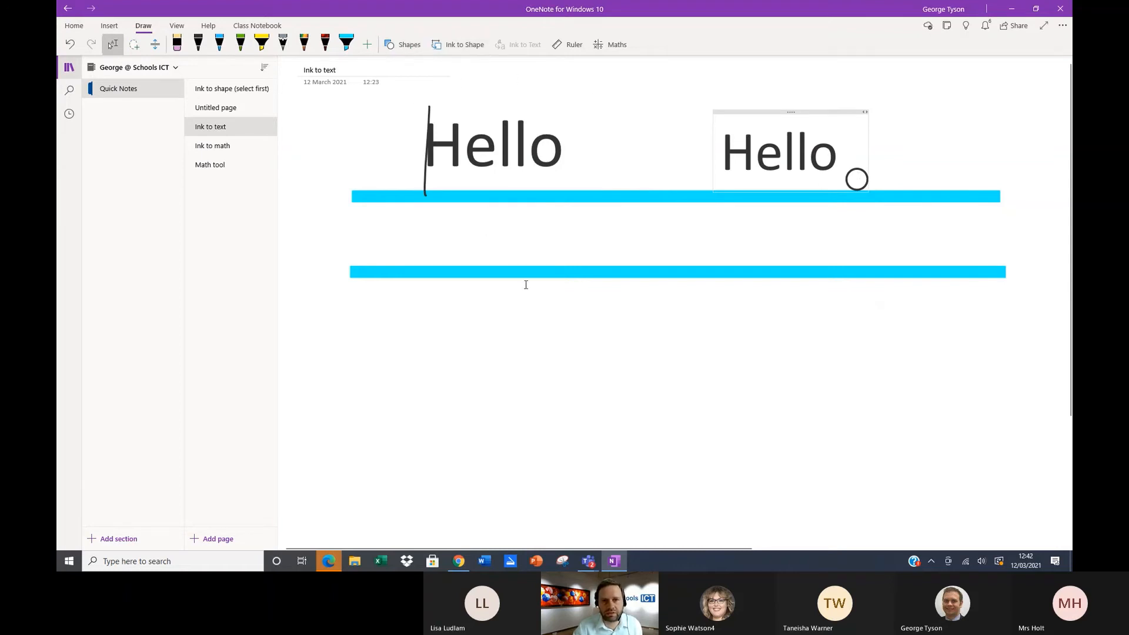
click(358, 365)
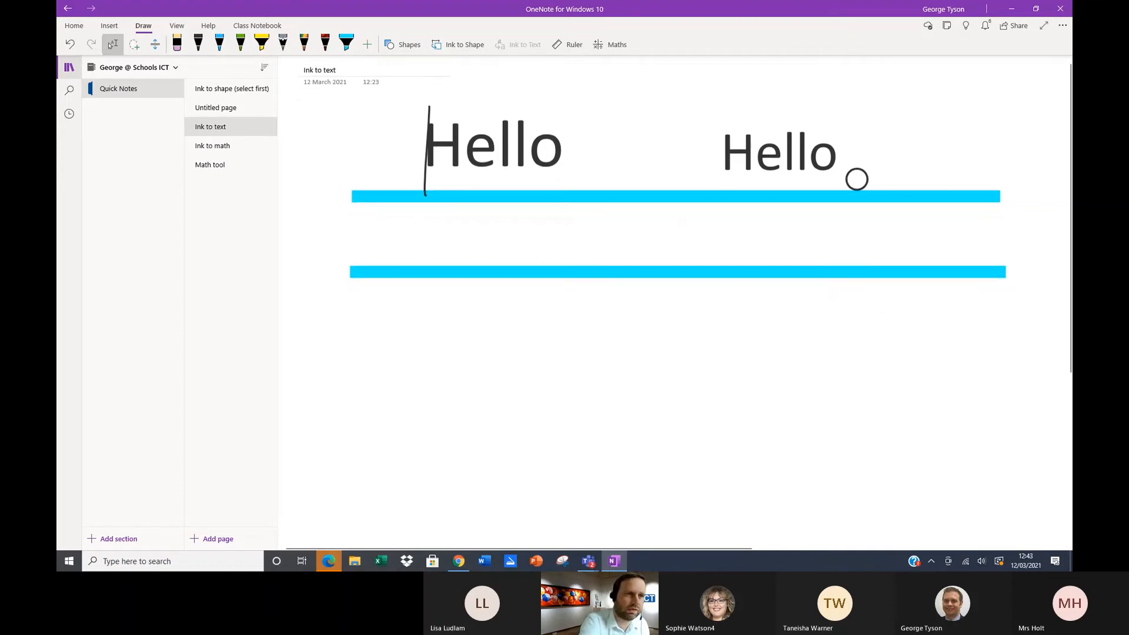
- Handwrite a lowercase "hello" in black between the two blue lines, lasso the whole word and convert it with Ink to Text
click(198, 43)
mouse_move(566, 197)
mouse_down()
mouse_move(569, 274)
mouse_move(627, 261)
mouse_move(649, 277)
mouse_move(706, 272)
mouse_move(699, 236)
mouse_up()
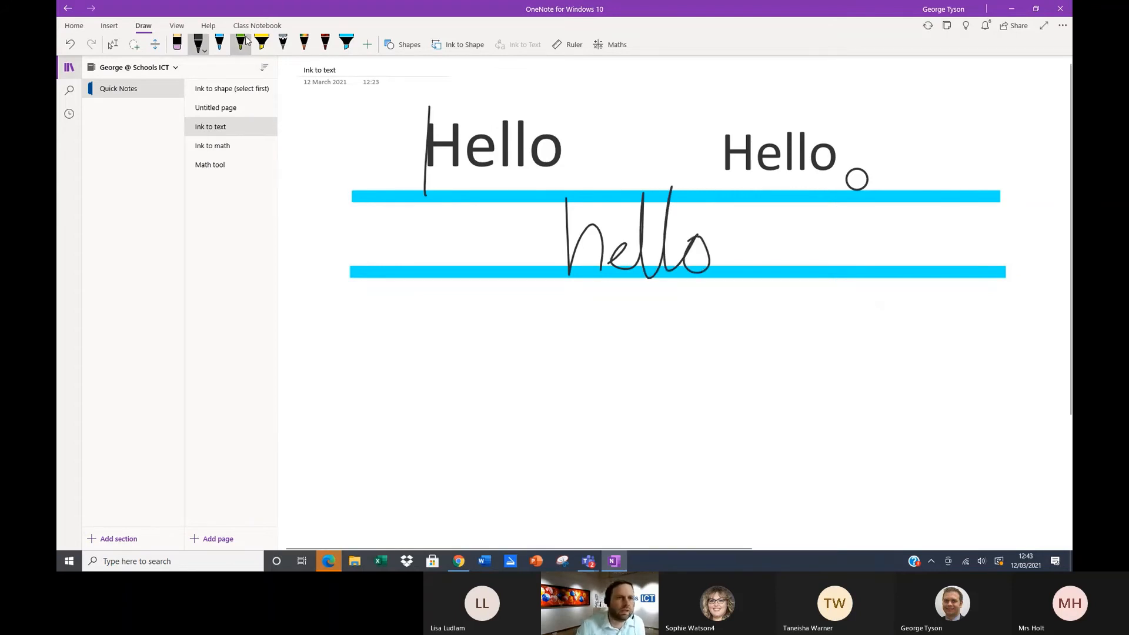
click(134, 44)
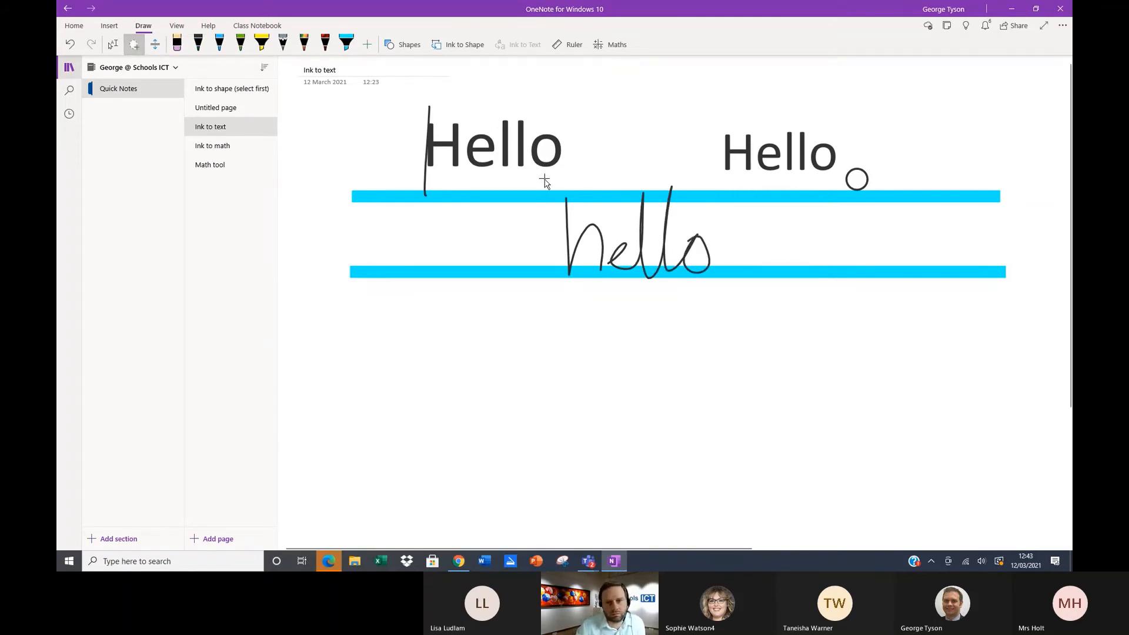
mouse_move(546, 179)
mouse_down()
mouse_move(602, 279)
mouse_move(701, 299)
mouse_move(639, 163)
mouse_move(533, 194)
mouse_up()
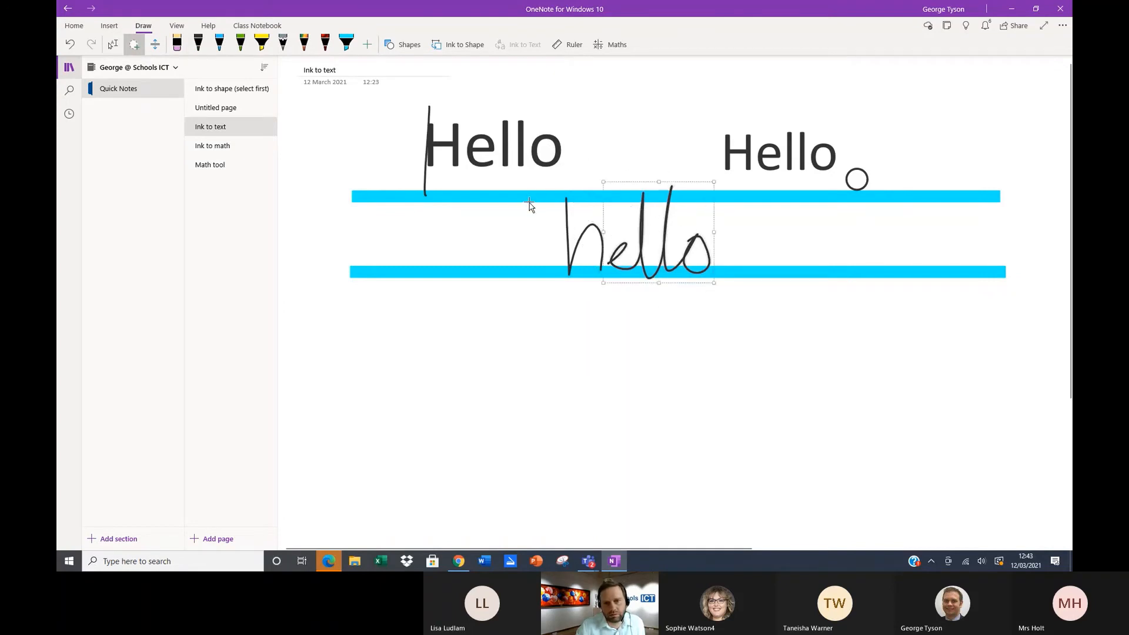
mouse_move(581, 158)
mouse_down()
mouse_move(519, 196)
mouse_move(751, 284)
mouse_move(595, 159)
mouse_move(575, 171)
mouse_up()
click(527, 47)
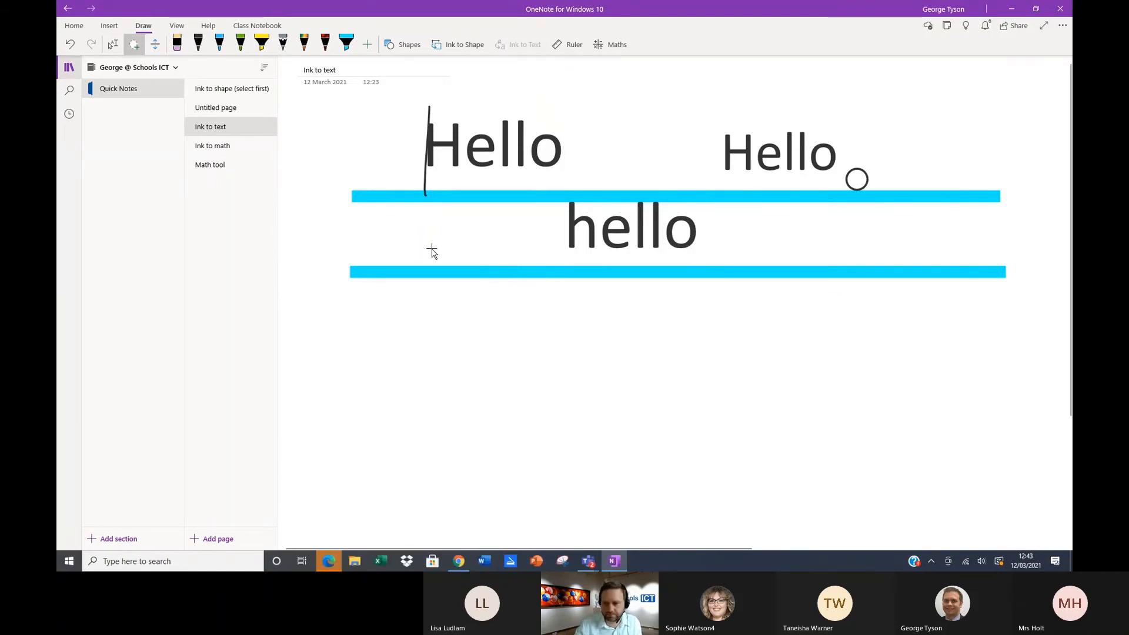
- Retitle the "Ink to math" page as "Ink to maths" and view the Maths tool's getting-started guidance before closing it
click(223, 152)
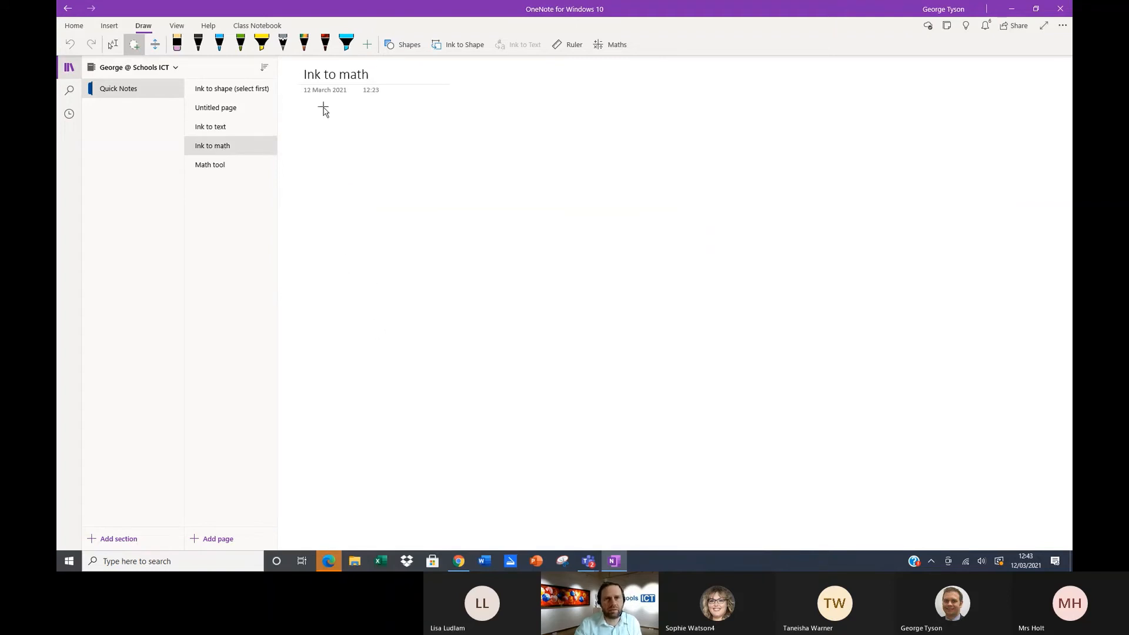
text(s)
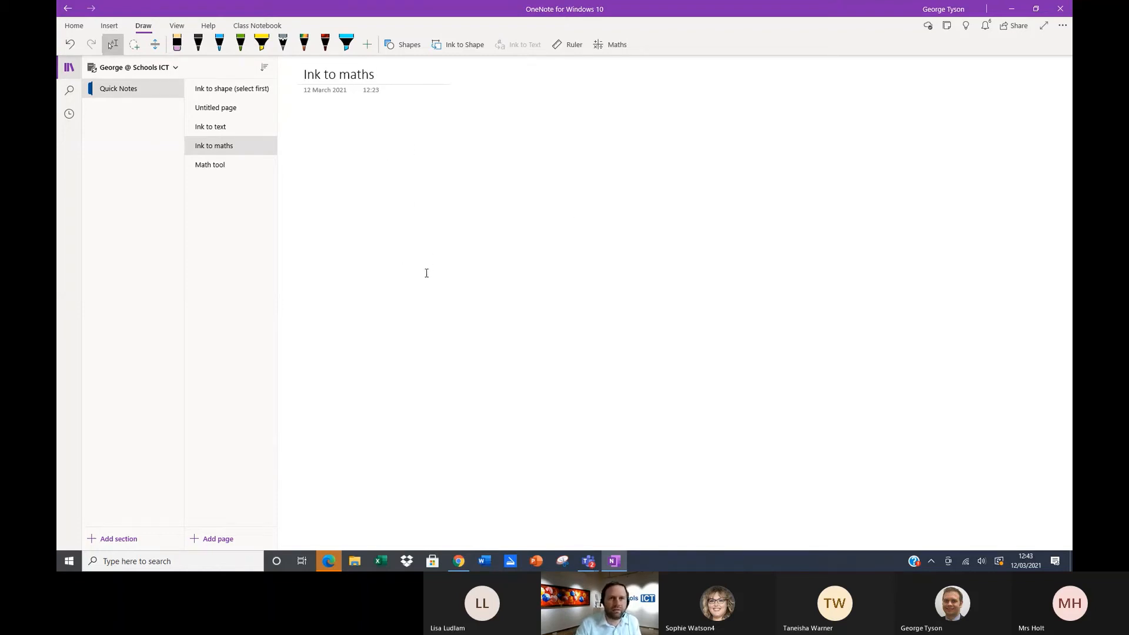
click(615, 44)
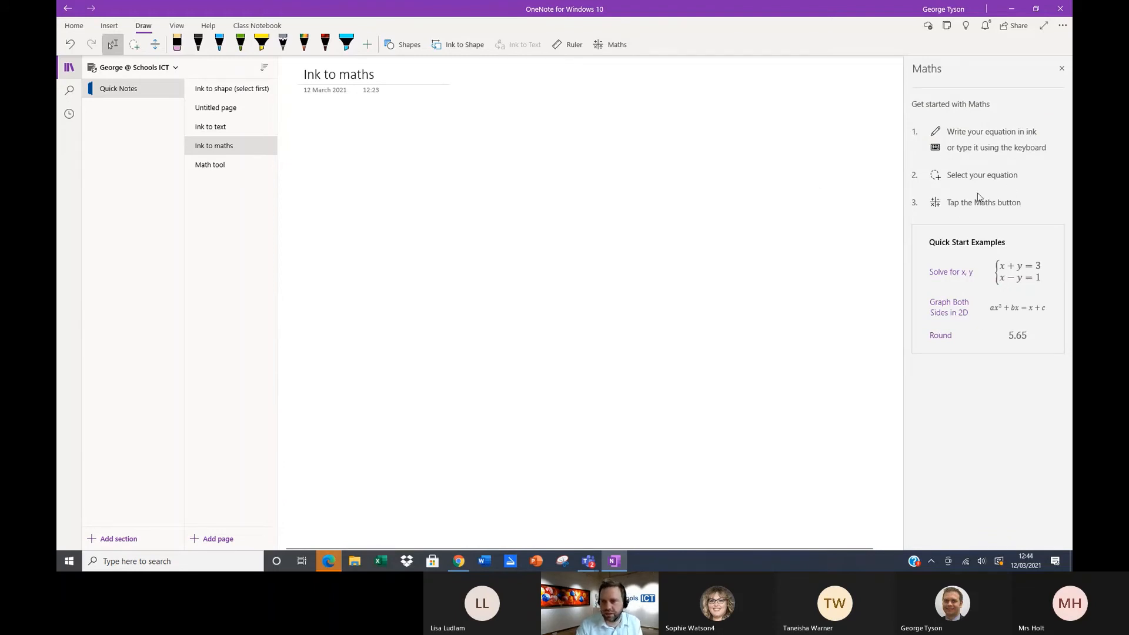
click(1062, 69)
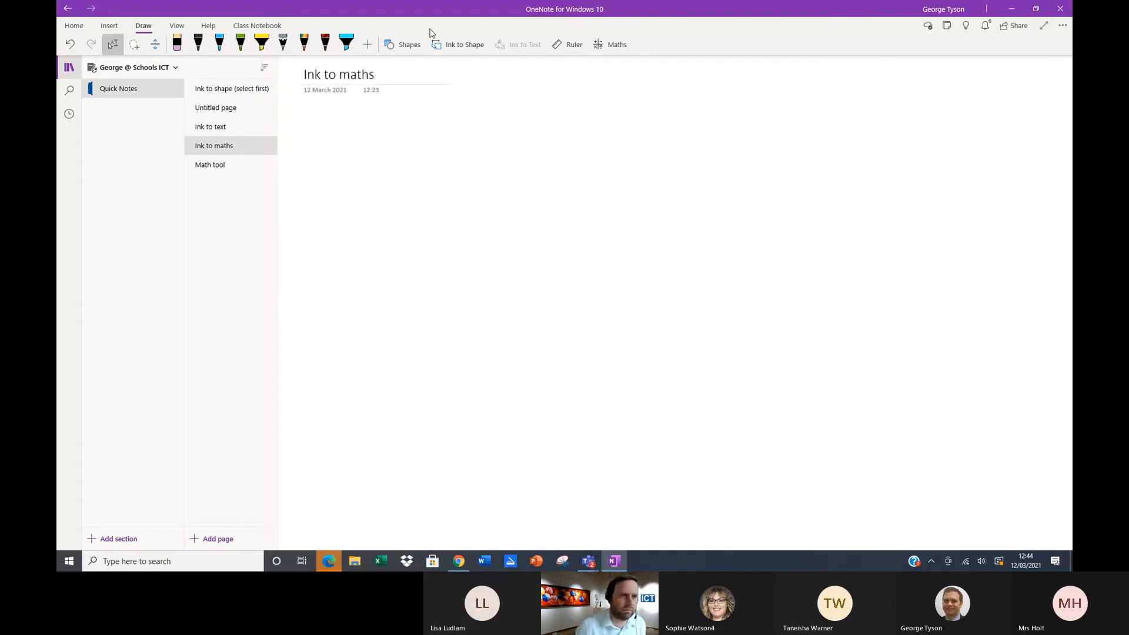
- Handwrite the equation 2 + y = 7 with the black pen on the "Ink to maths" page
click(198, 42)
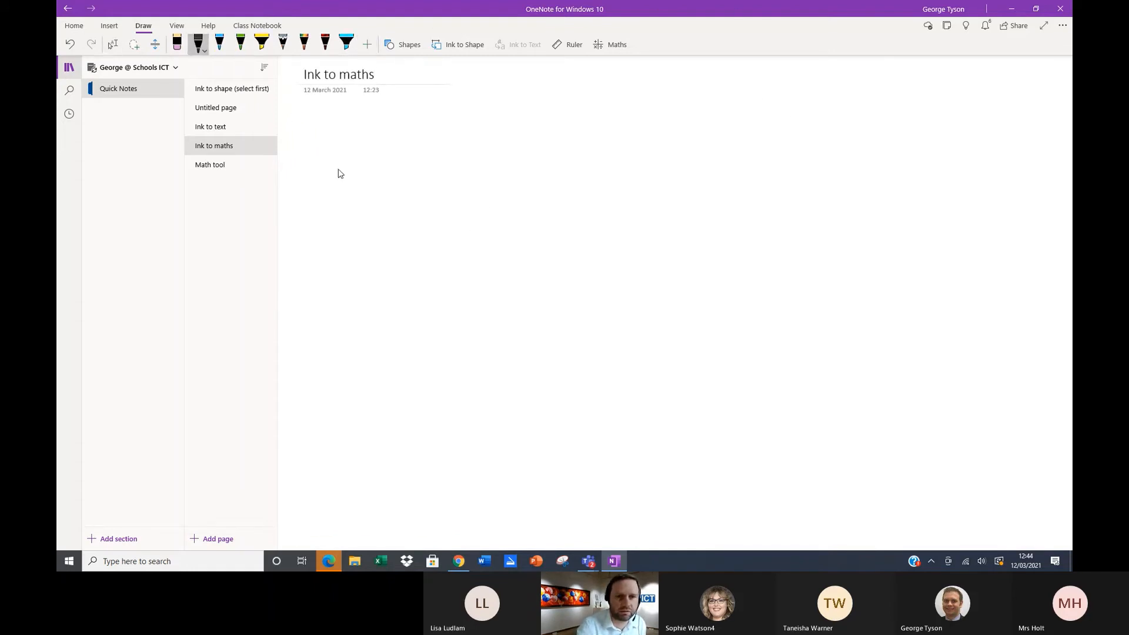
mouse_move(452, 188)
mouse_down()
mouse_move(499, 154)
mouse_move(528, 223)
mouse_move(590, 194)
mouse_move(579, 215)
mouse_up()
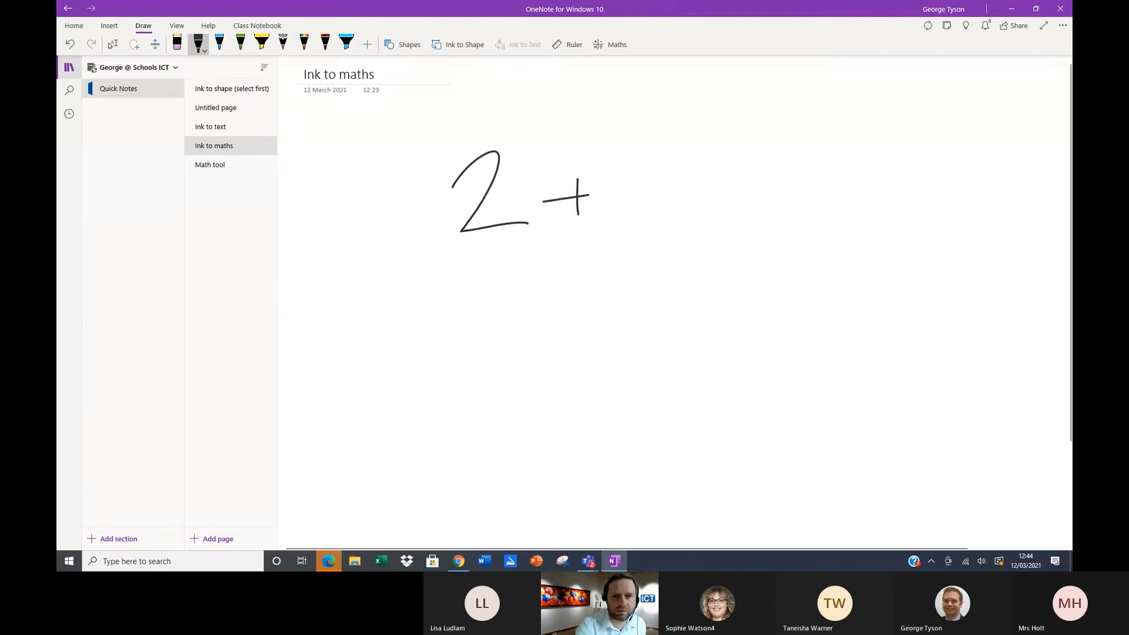
mouse_move(615, 172)
mouse_down()
mouse_move(642, 176)
mouse_move(600, 250)
mouse_up()
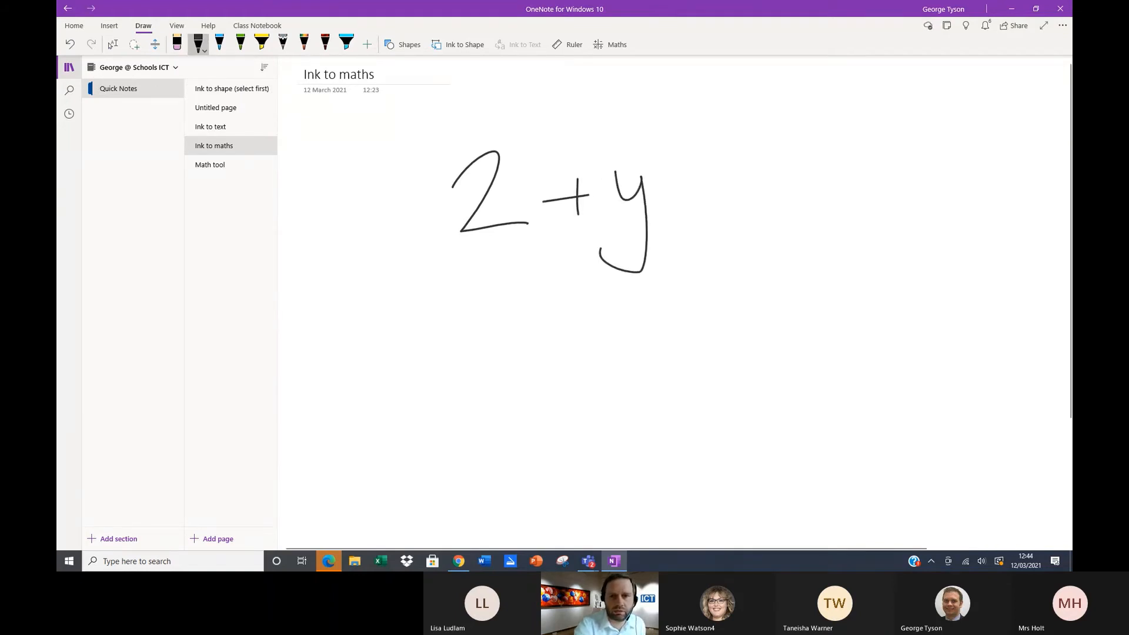
drag(670, 177, 705, 175)
drag(677, 197, 682, 196)
drag(719, 143, 765, 217)
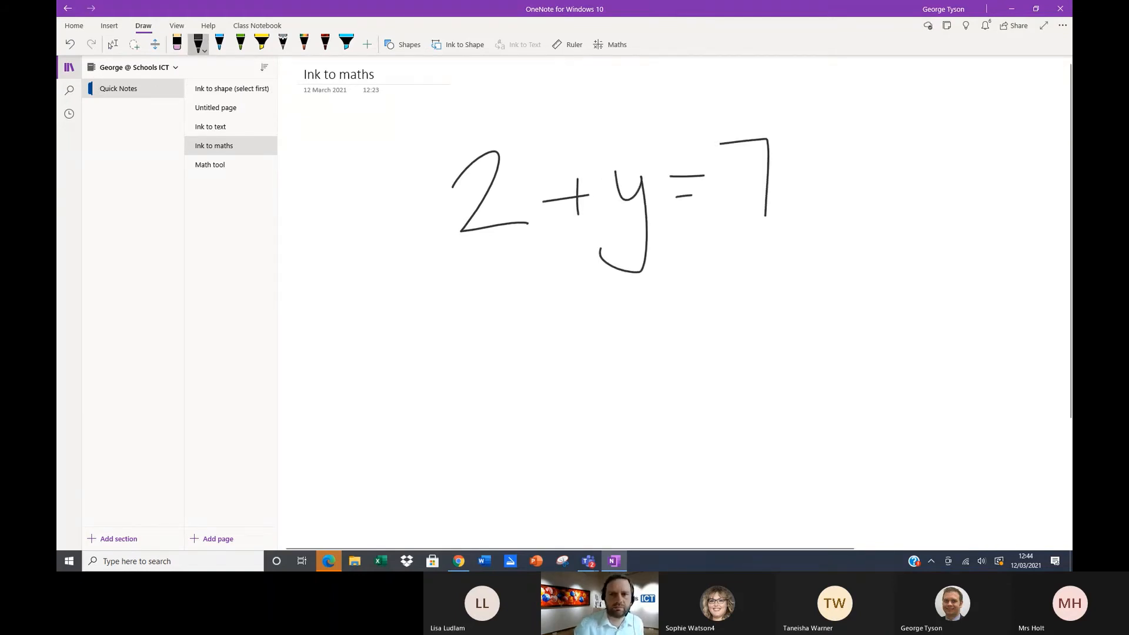
- Lasso the handwritten equation 2 + y = 7 and convert it into a typed equation with the Maths tool's Ink to Maths
click(134, 45)
mouse_move(506, 107)
mouse_down()
mouse_move(609, 293)
mouse_move(822, 185)
mouse_move(557, 104)
mouse_move(490, 112)
mouse_up()
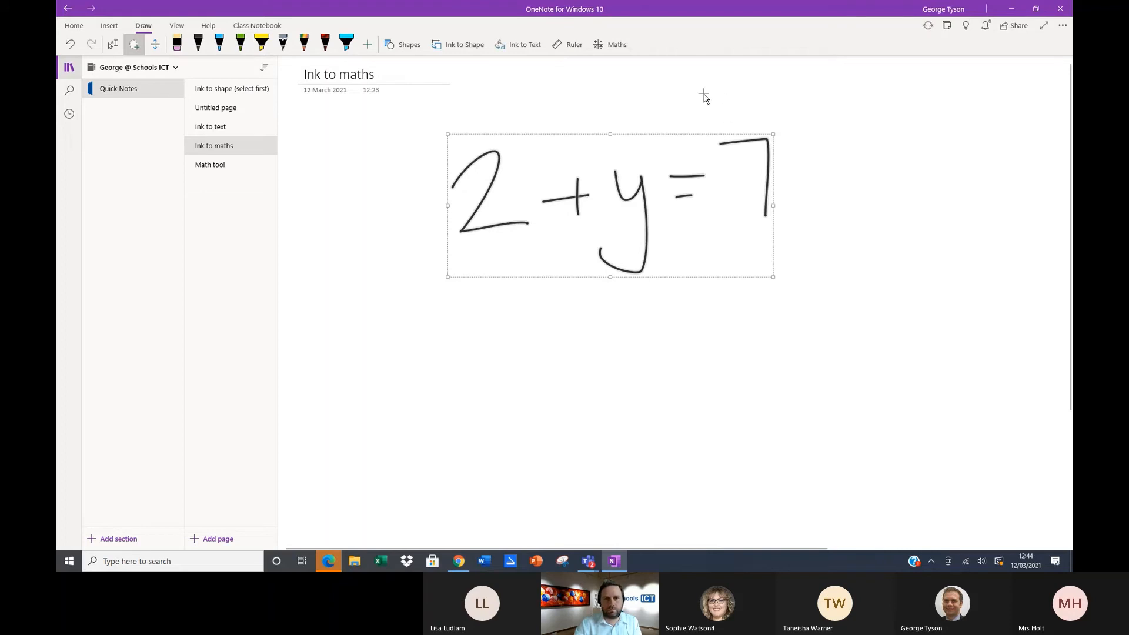
click(605, 44)
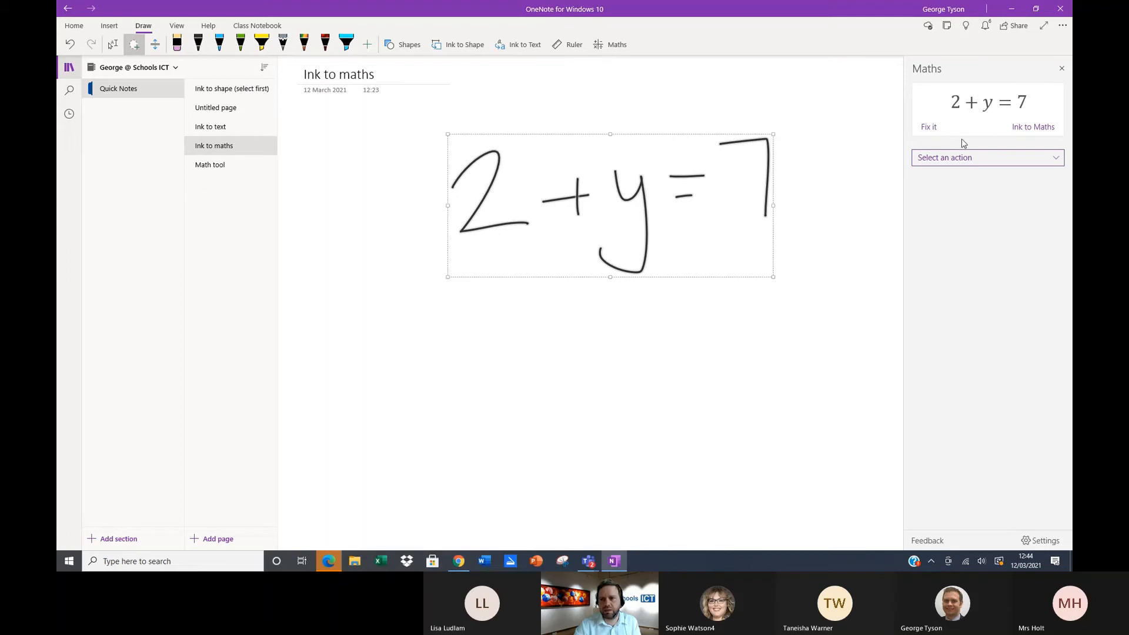
click(1023, 130)
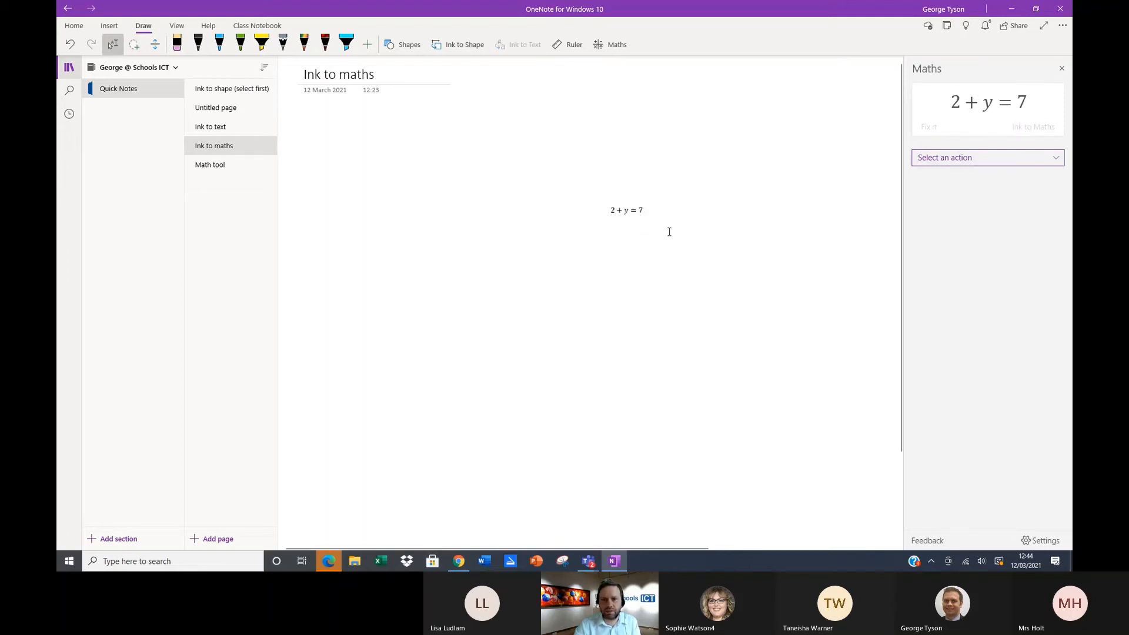
click(595, 210)
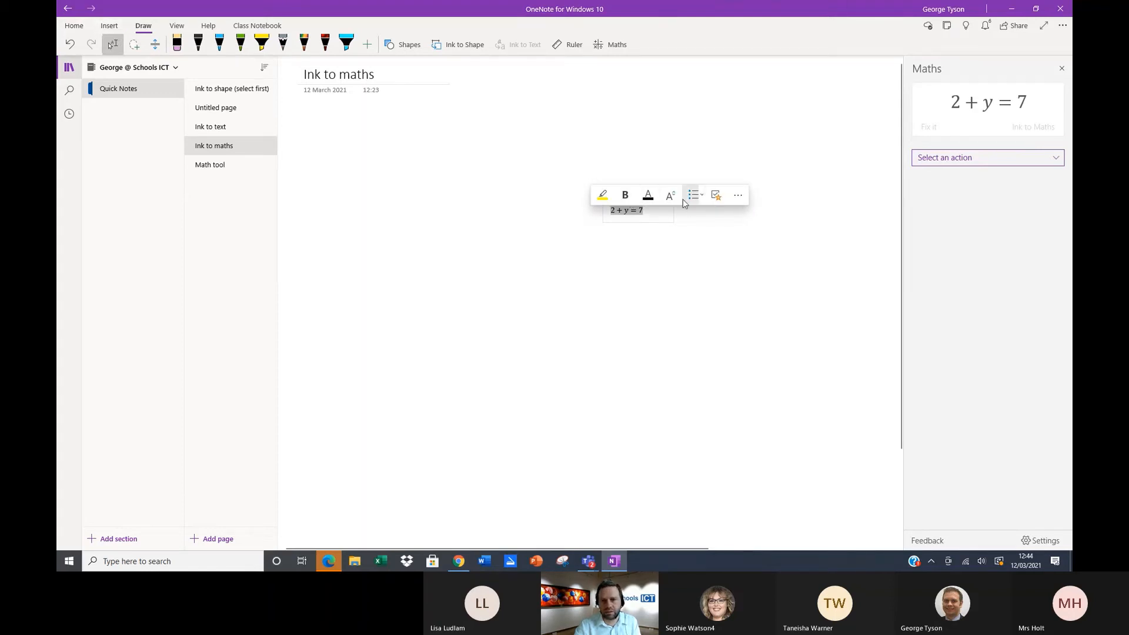
click(720, 246)
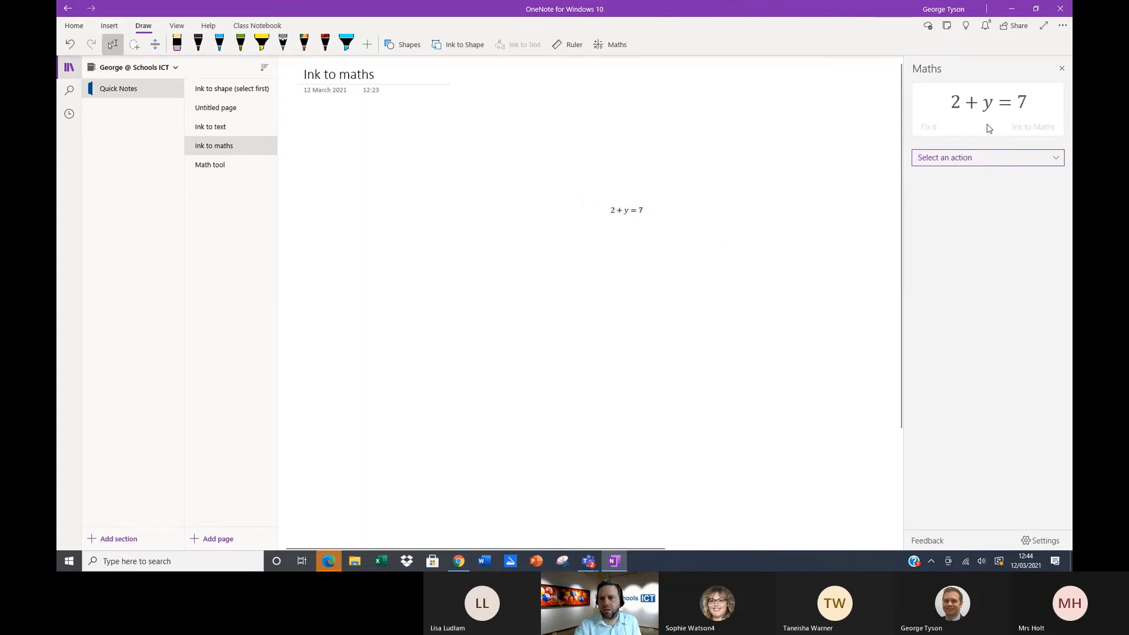
- Solve the equation 2 + y = 7 for y in the Maths tool and show the Steps for Solving Linear Equation
click(956, 158)
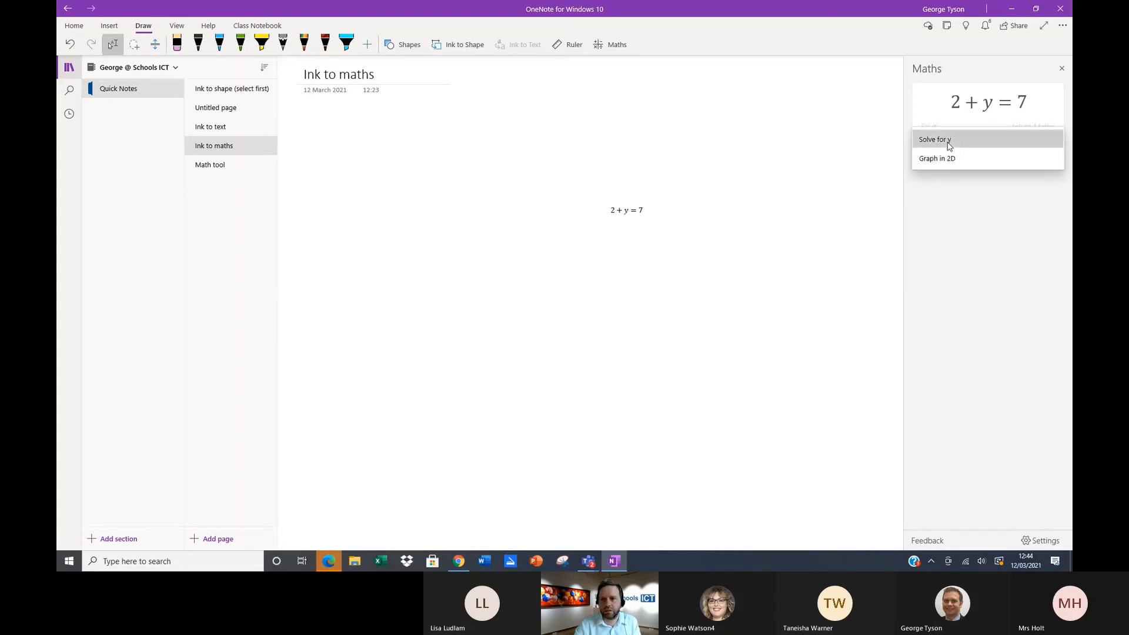
click(950, 141)
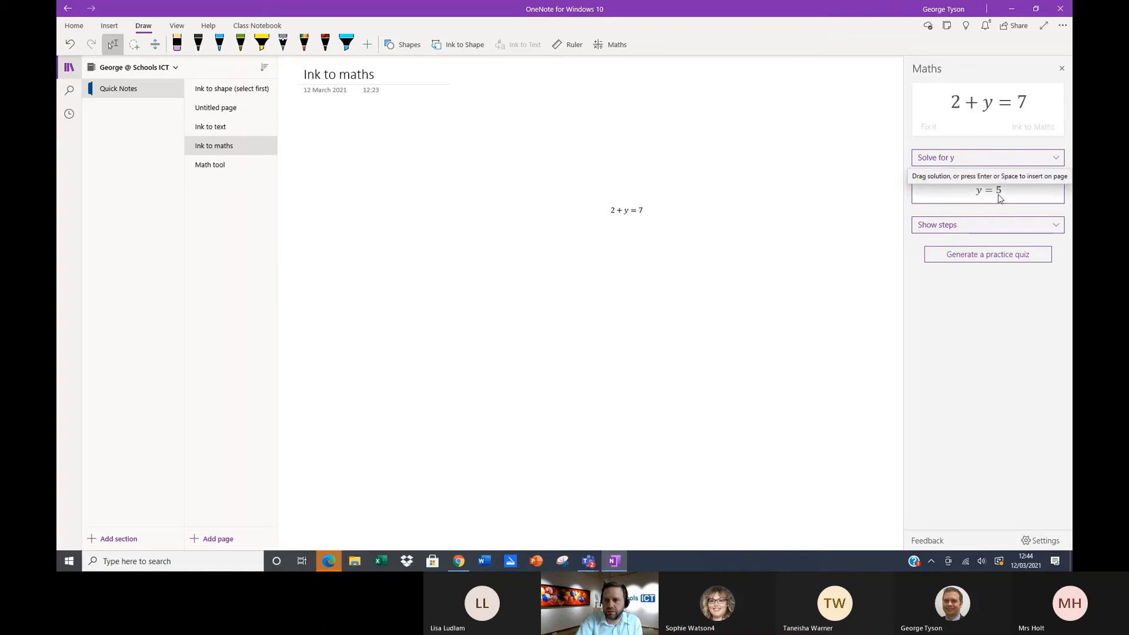
click(945, 230)
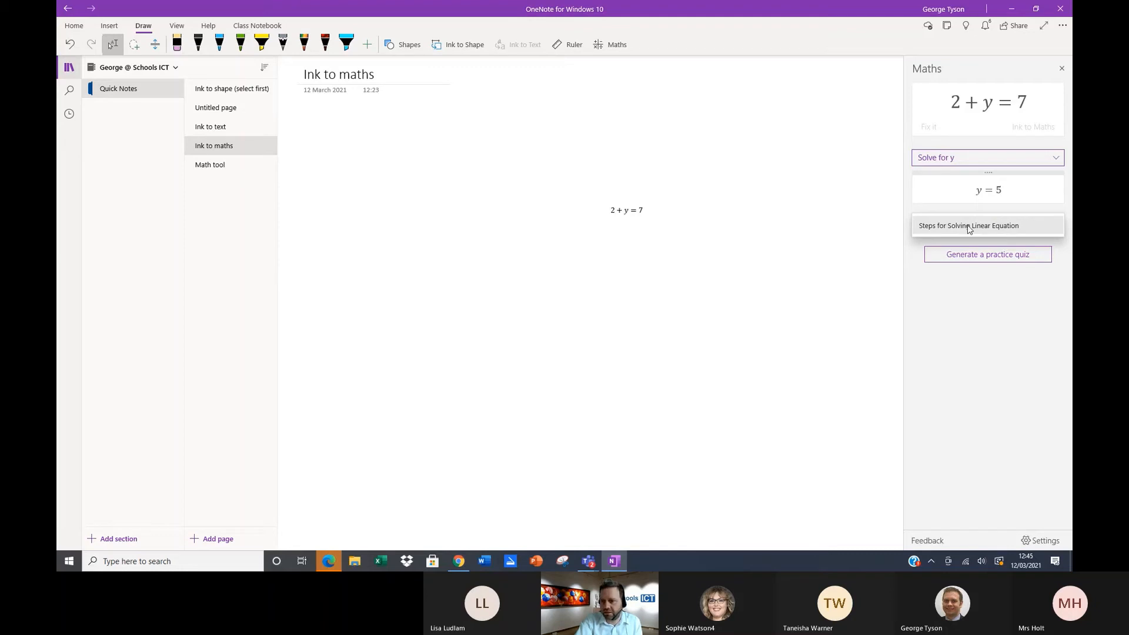
click(969, 228)
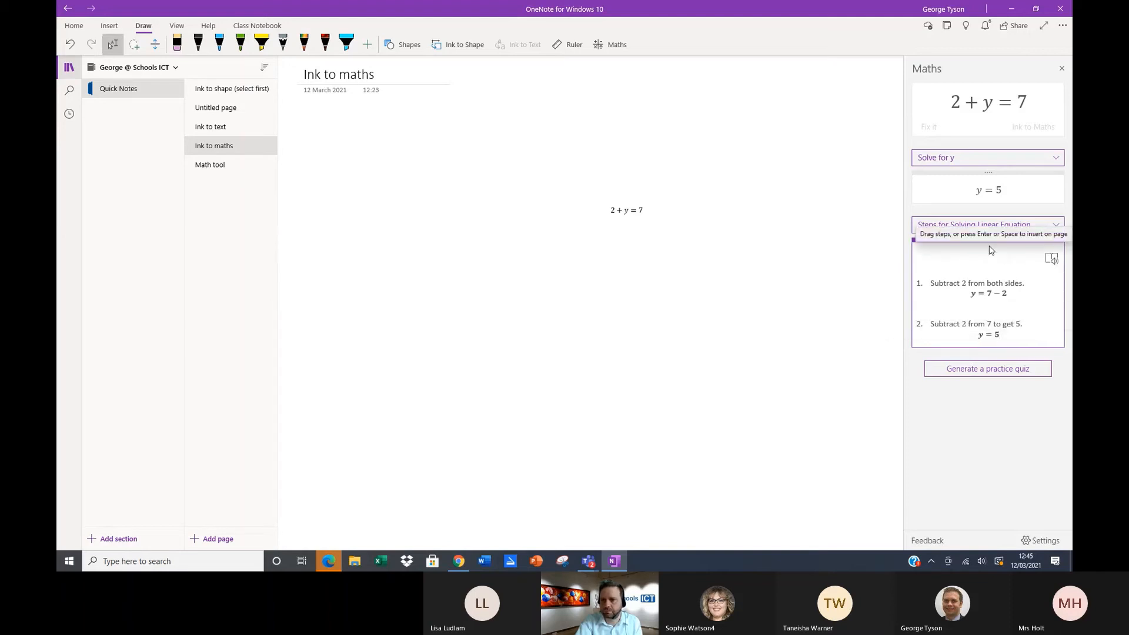
- View the equation as a Graph in 2D and switch the Maths tool back to Solve for y
click(987, 155)
click(965, 178)
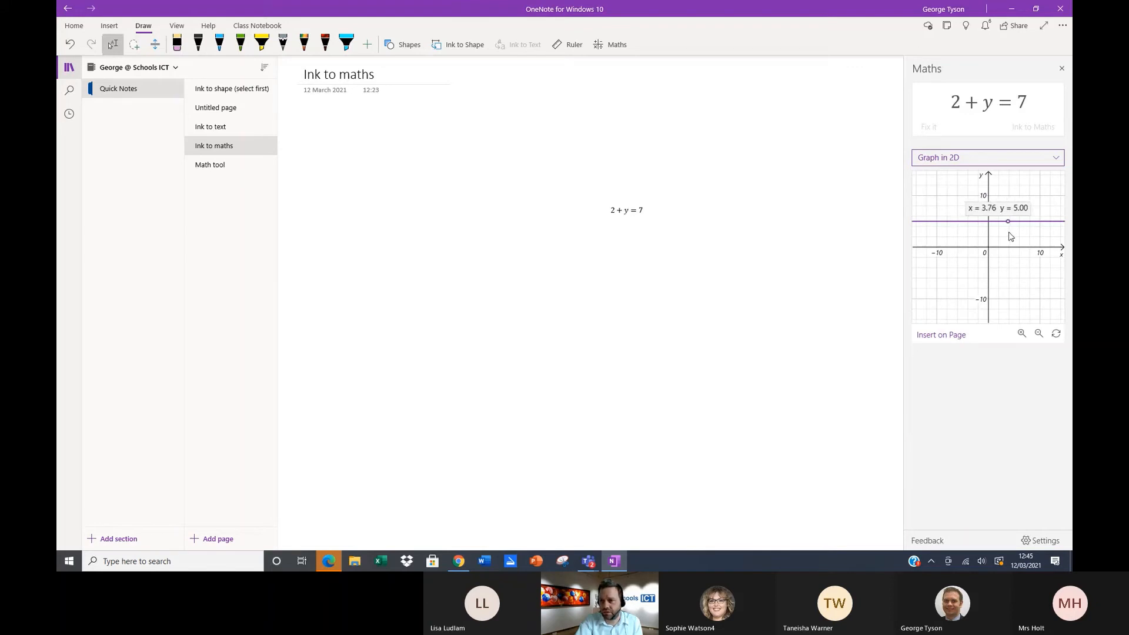
click(1023, 157)
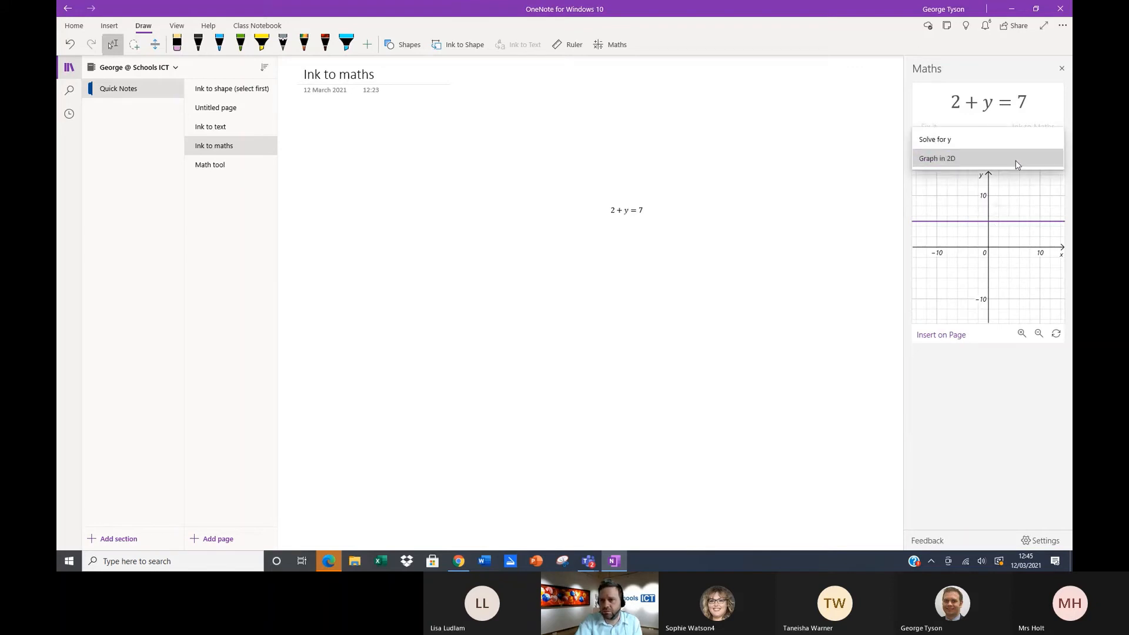
click(946, 141)
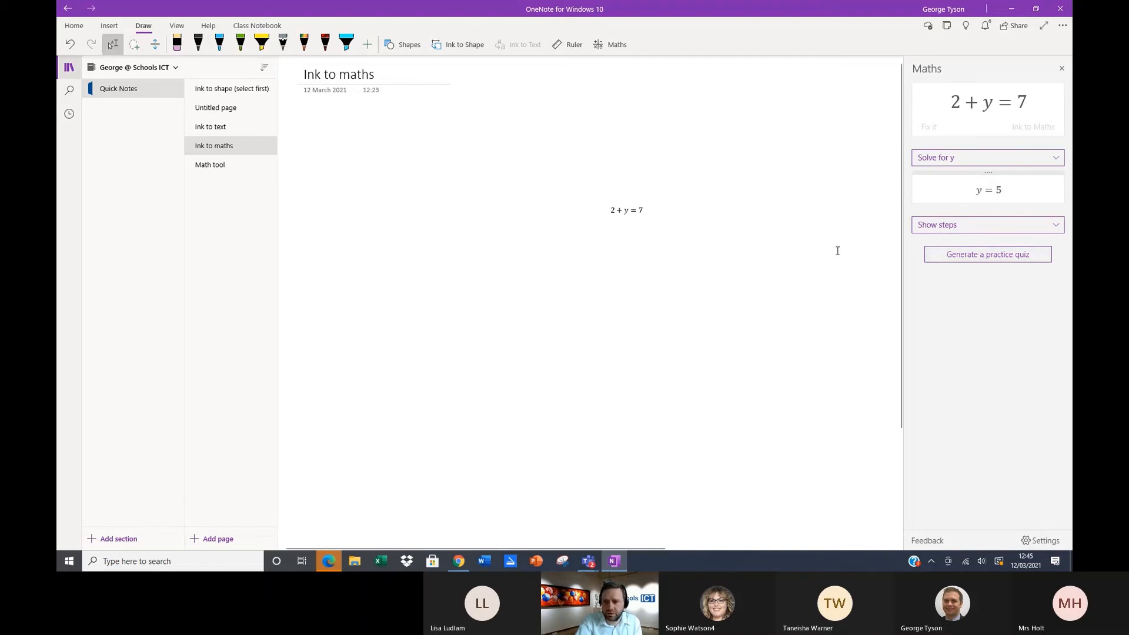
- Generate a 10-question practice maths quiz from the equation and move its embedded form fully into view on the page
click(990, 257)
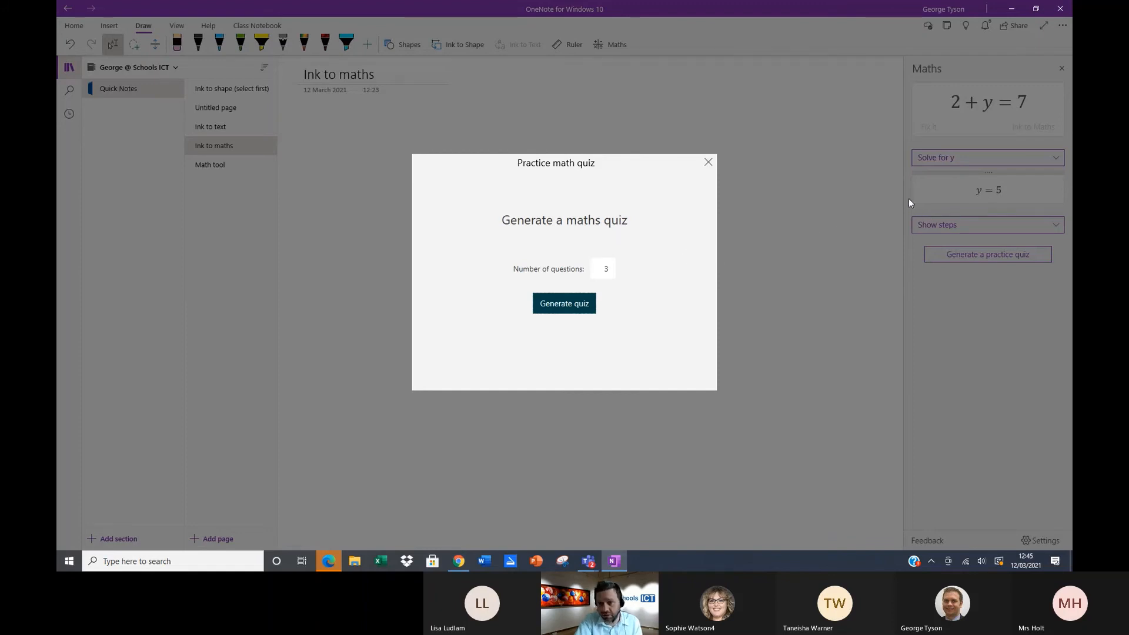
click(606, 269)
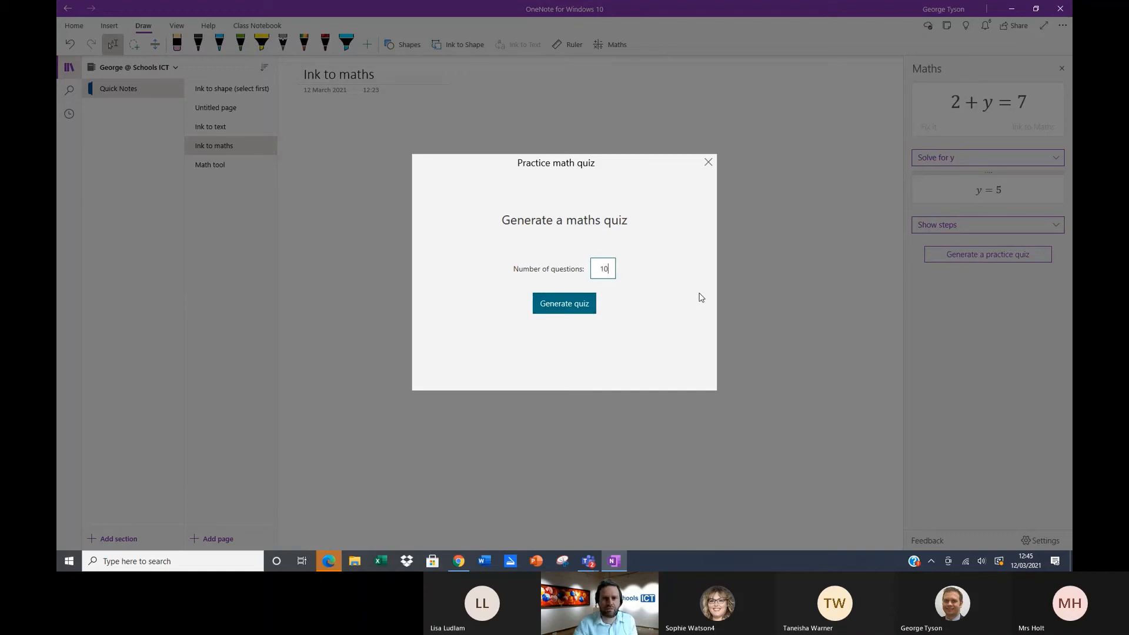
text(10)
click(575, 309)
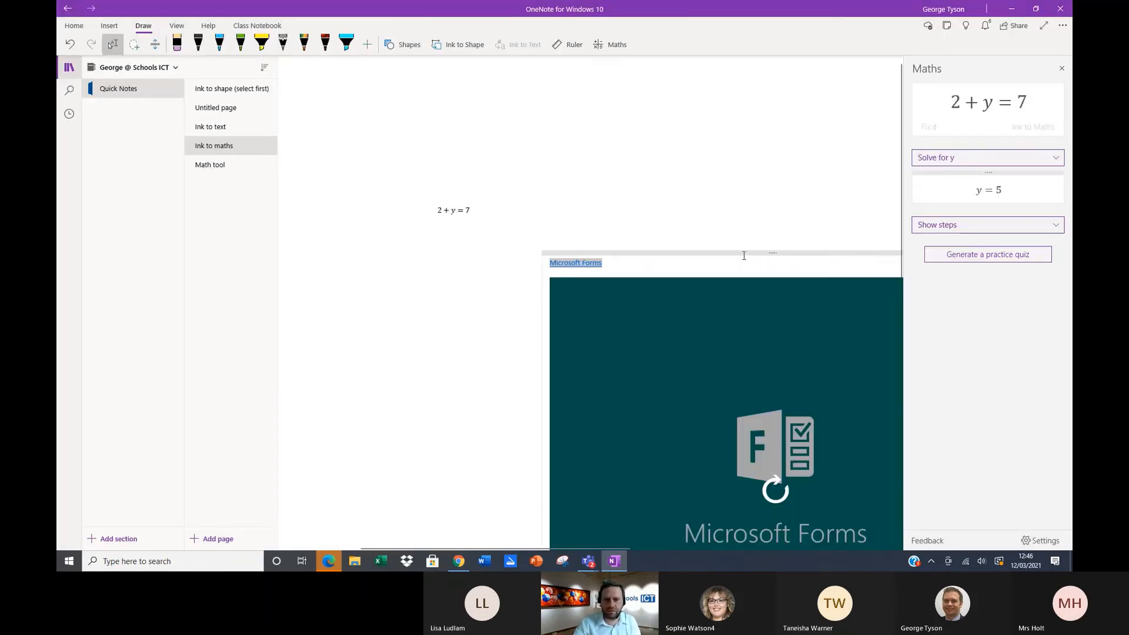
drag(744, 255, 543, 113)
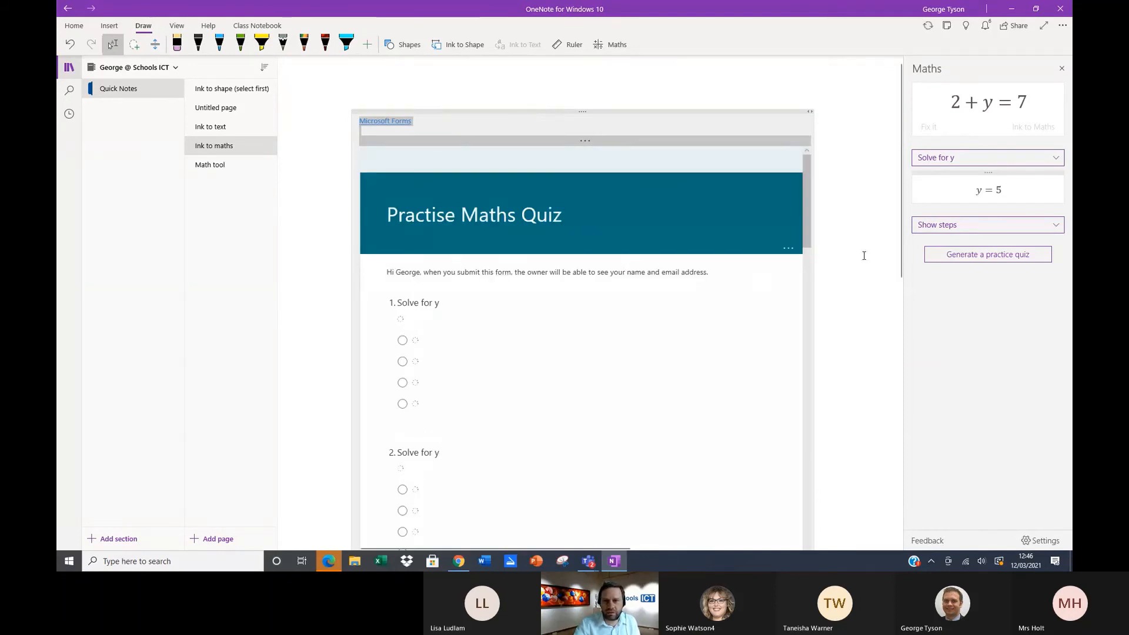
click(843, 250)
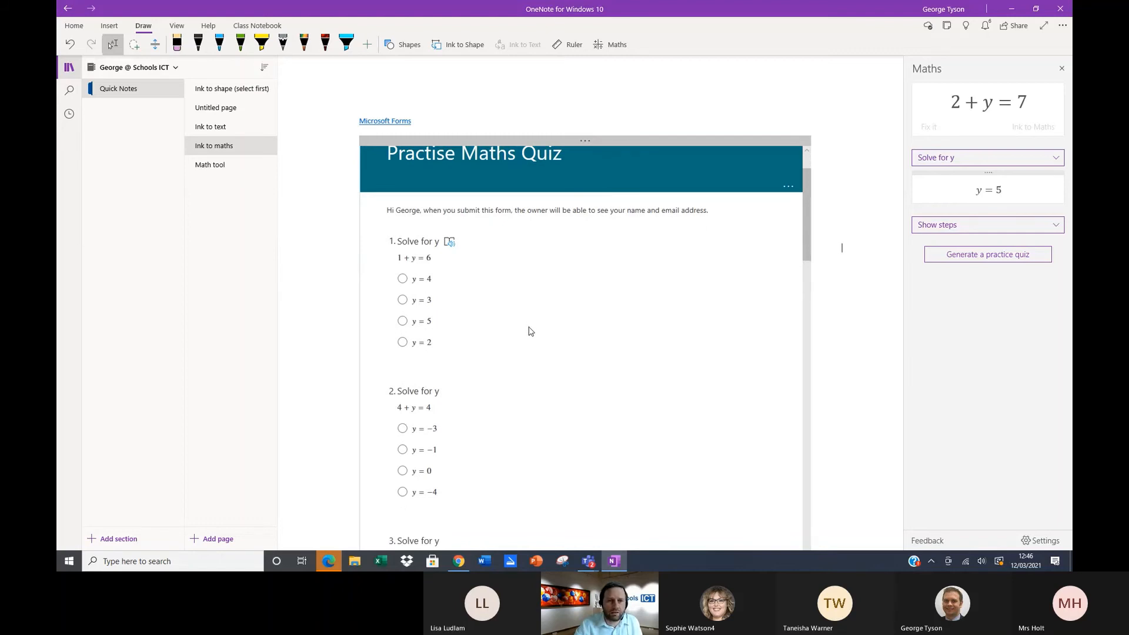
- View quiz question 1 in Immersive Reader, dismiss the tips and return to the quiz
click(450, 242)
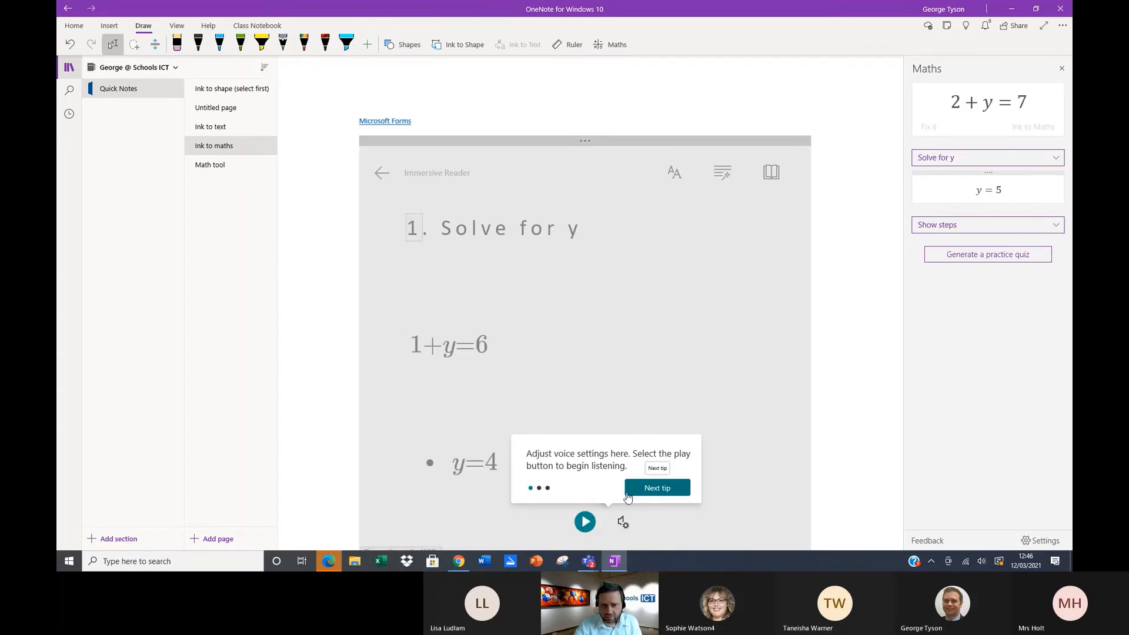
click(383, 178)
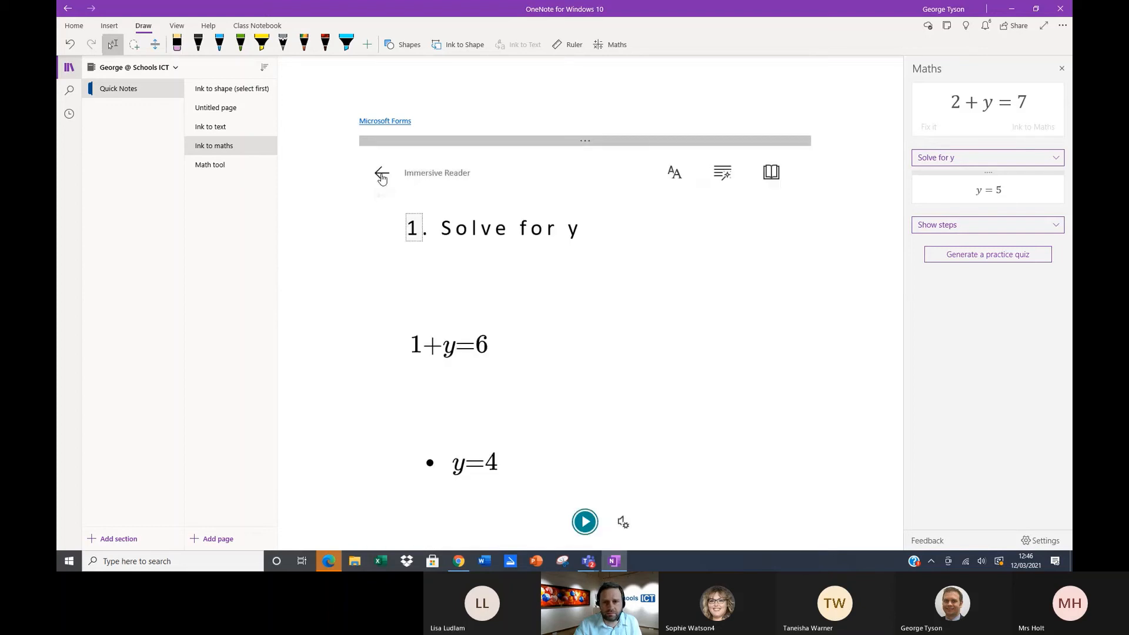
click(382, 177)
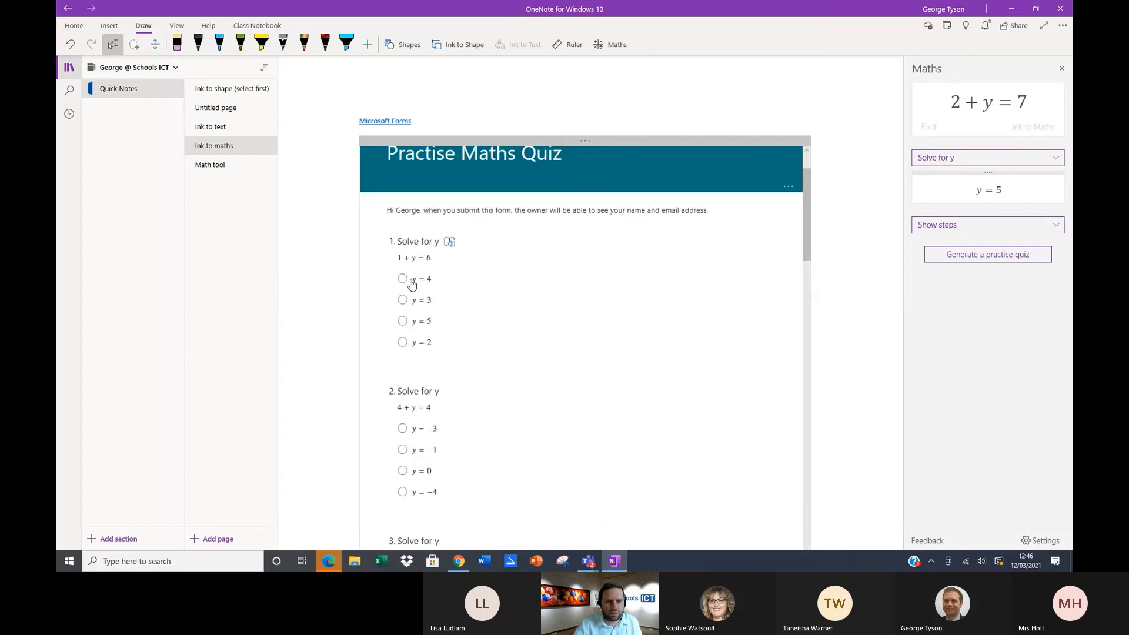
- Answer quiz questions 1 to 5 with y = 5, y = 0, y = 2, y = 6 and y = 4
click(403, 320)
scroll(464, 360, down, 2)
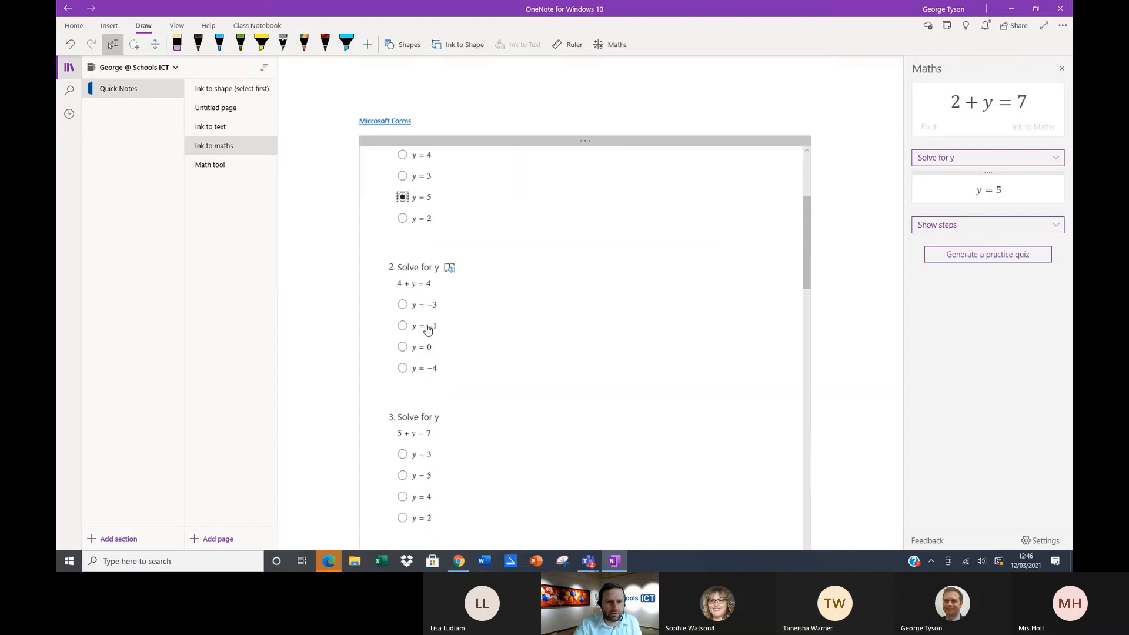
click(402, 347)
scroll(403, 335, down, 3)
click(402, 332)
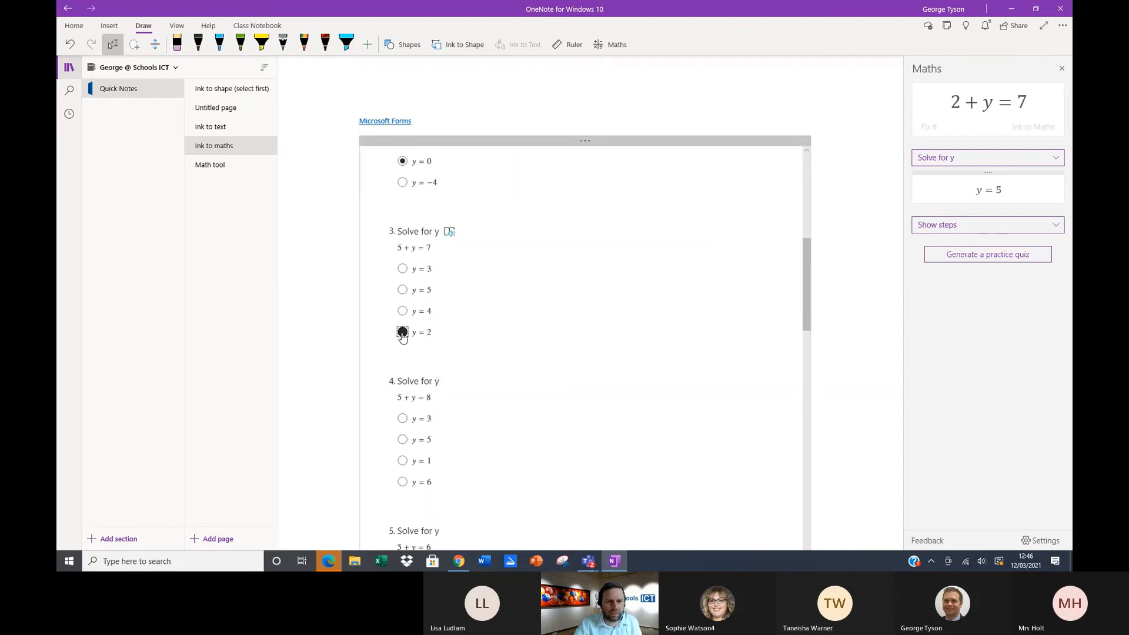
scroll(429, 377, down, 1)
click(402, 418)
scroll(459, 414, down, 3)
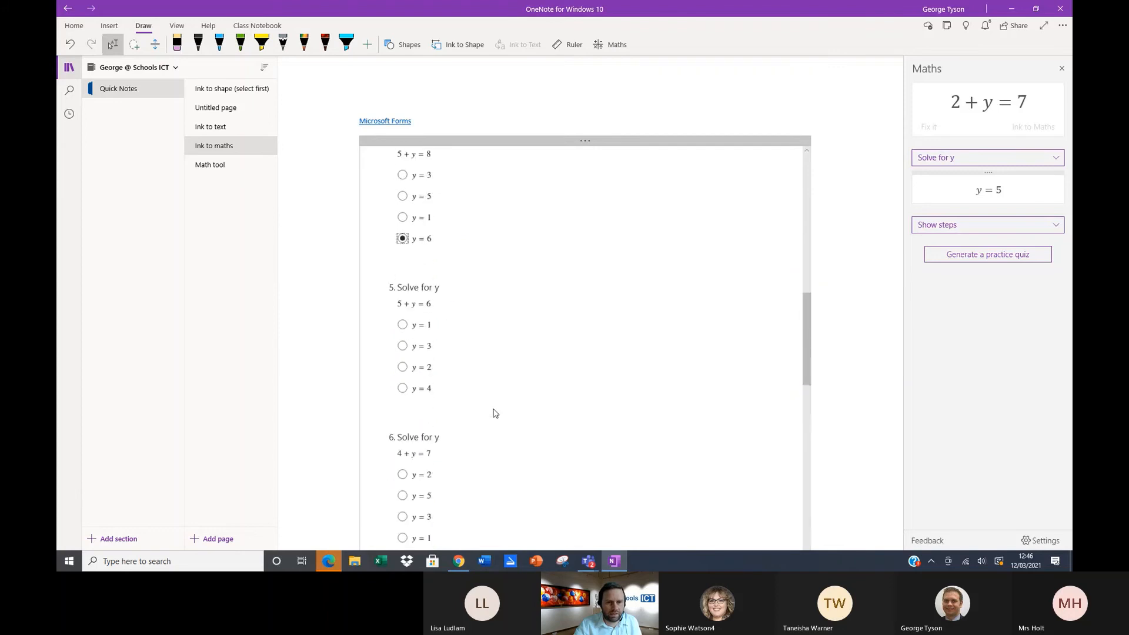
click(402, 388)
scroll(469, 386, down, 3)
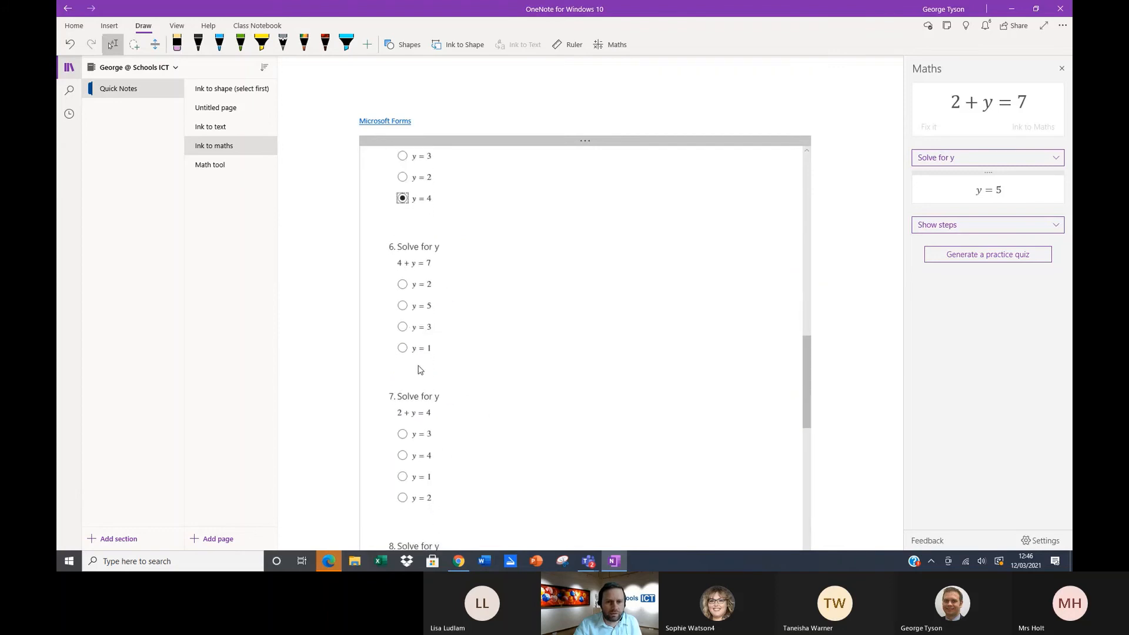
- Answer quiz questions 6 to 10 with y = 1, y = 2, y = 5, y = 5 and y = 1, and submit the quiz
click(402, 347)
scroll(471, 371, down, 2)
click(402, 374)
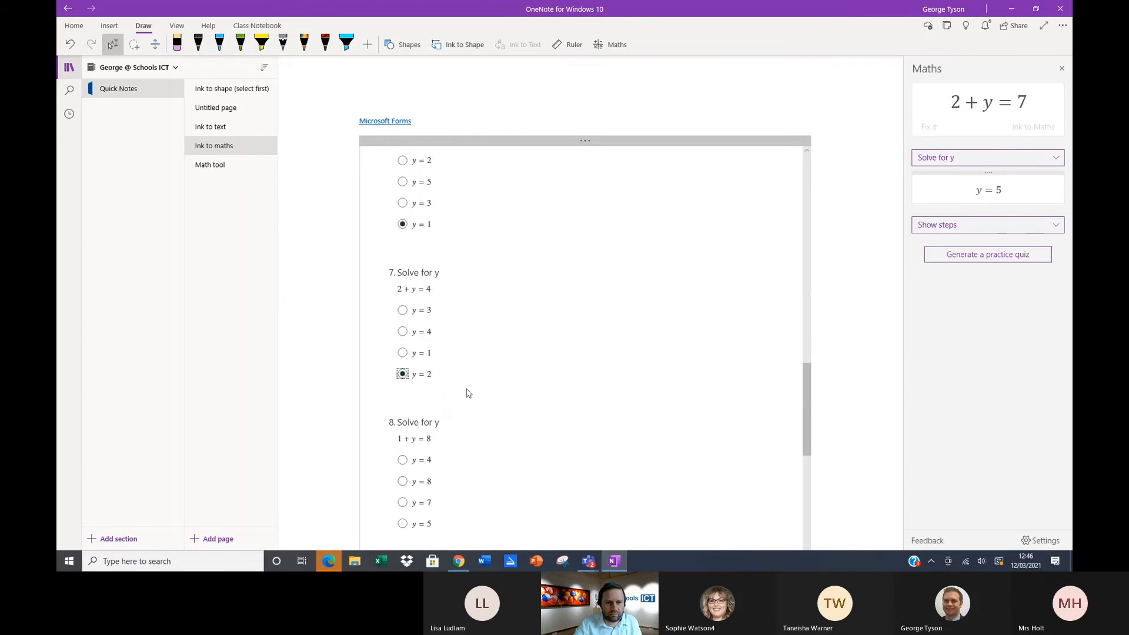
scroll(468, 392, down, 1)
click(402, 462)
scroll(468, 435, down, 2)
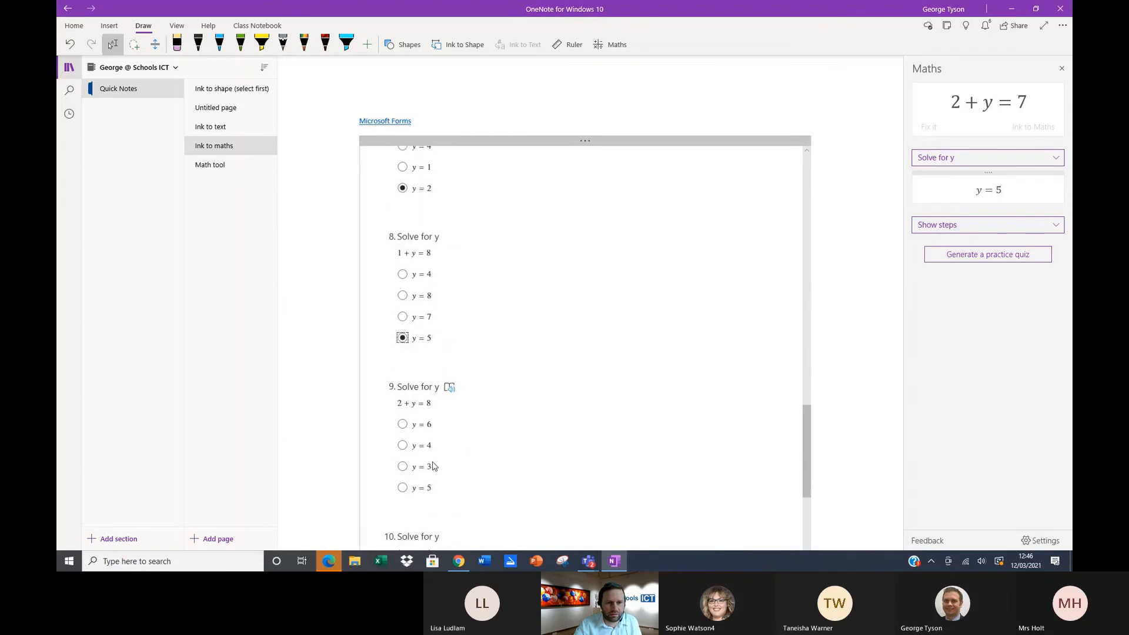
click(403, 488)
scroll(507, 421, down, 3)
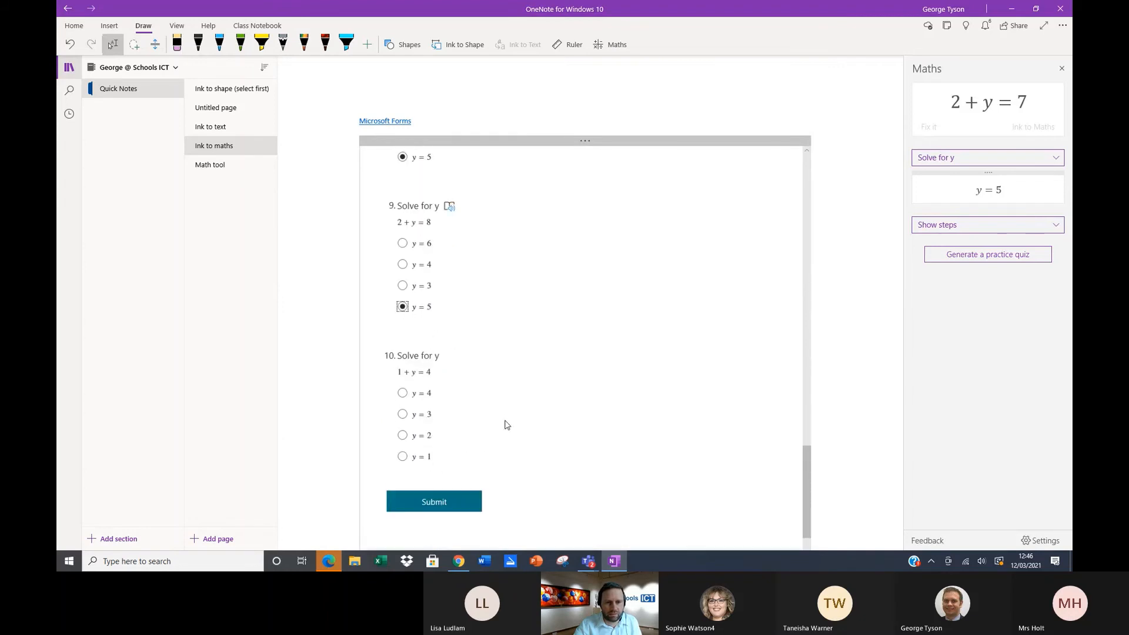
click(403, 452)
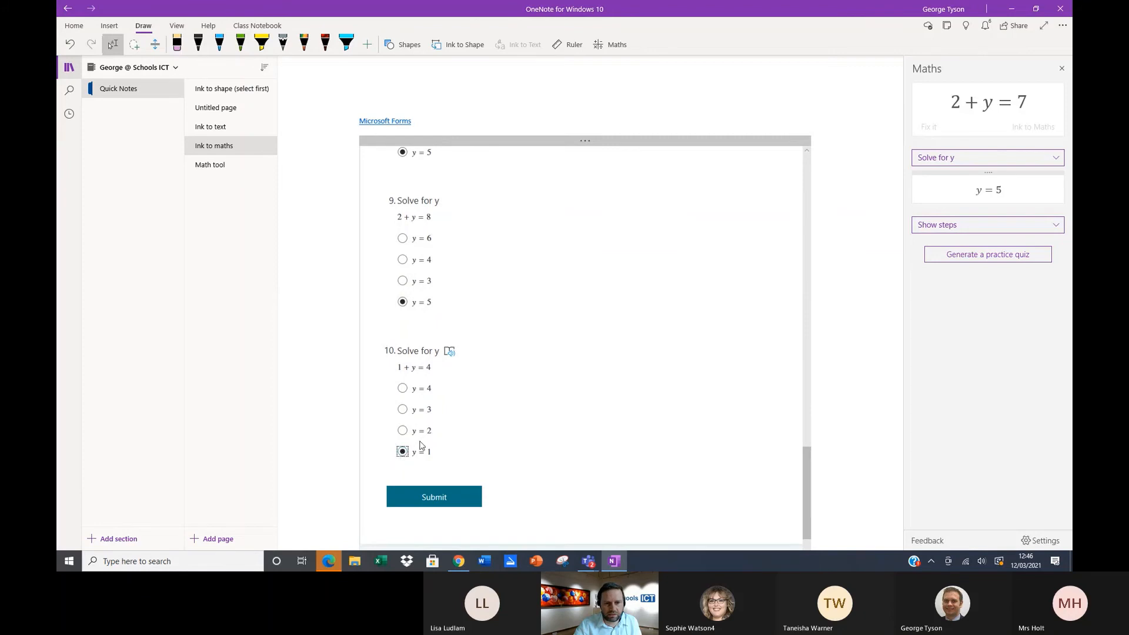
click(443, 498)
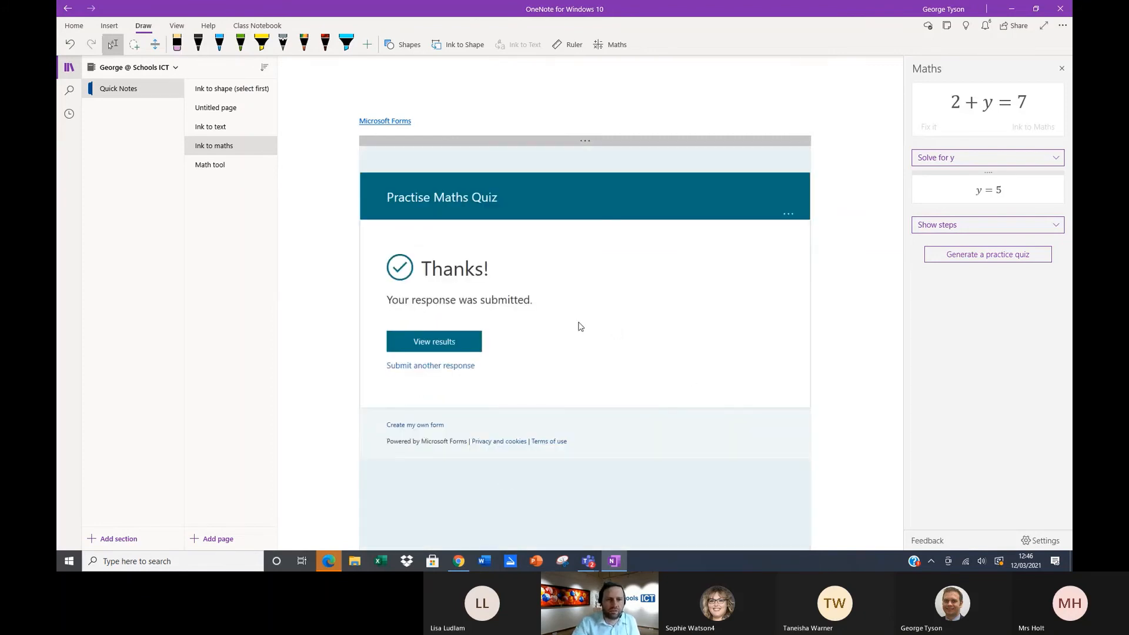
- View the quiz results and examine the score and the marking of all ten answers
click(434, 342)
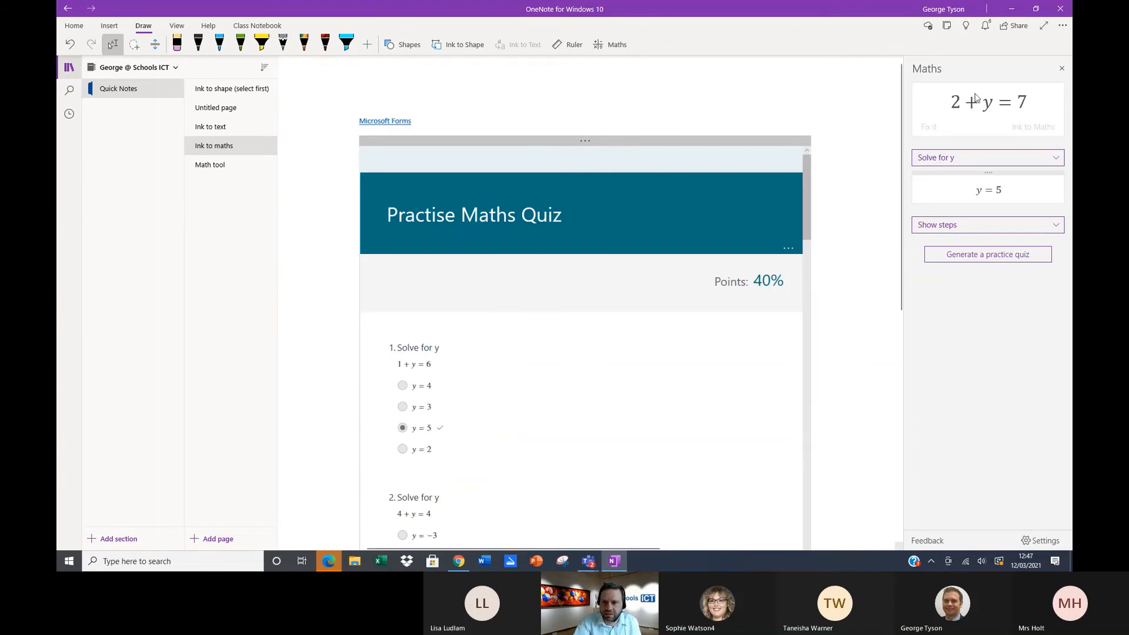
scroll(615, 320, down, 2)
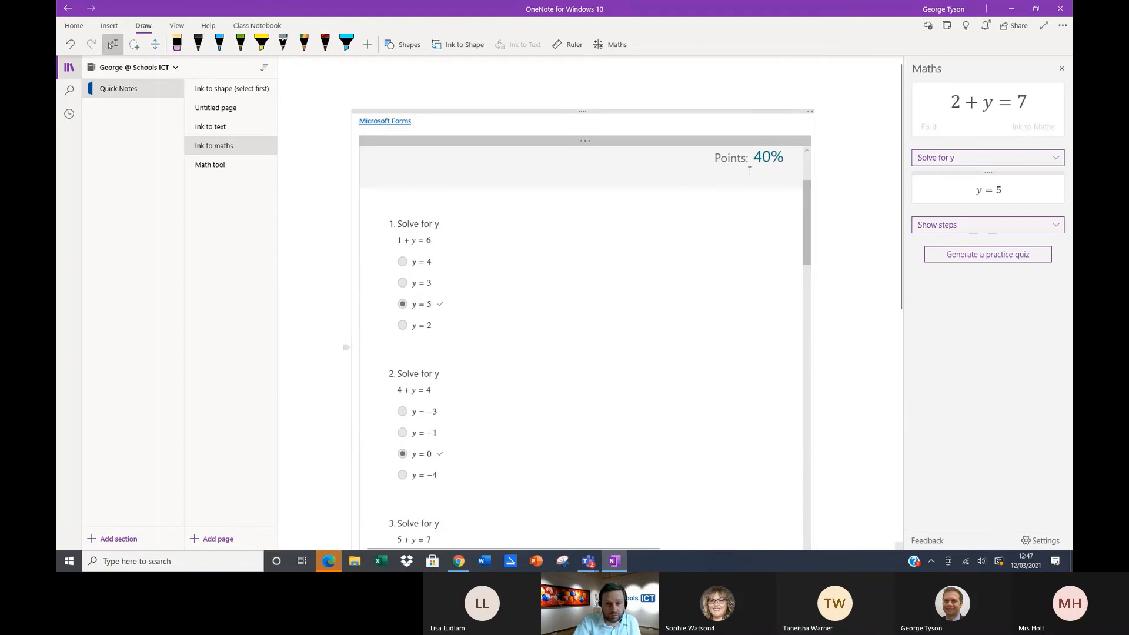
scroll(469, 372, down, 4)
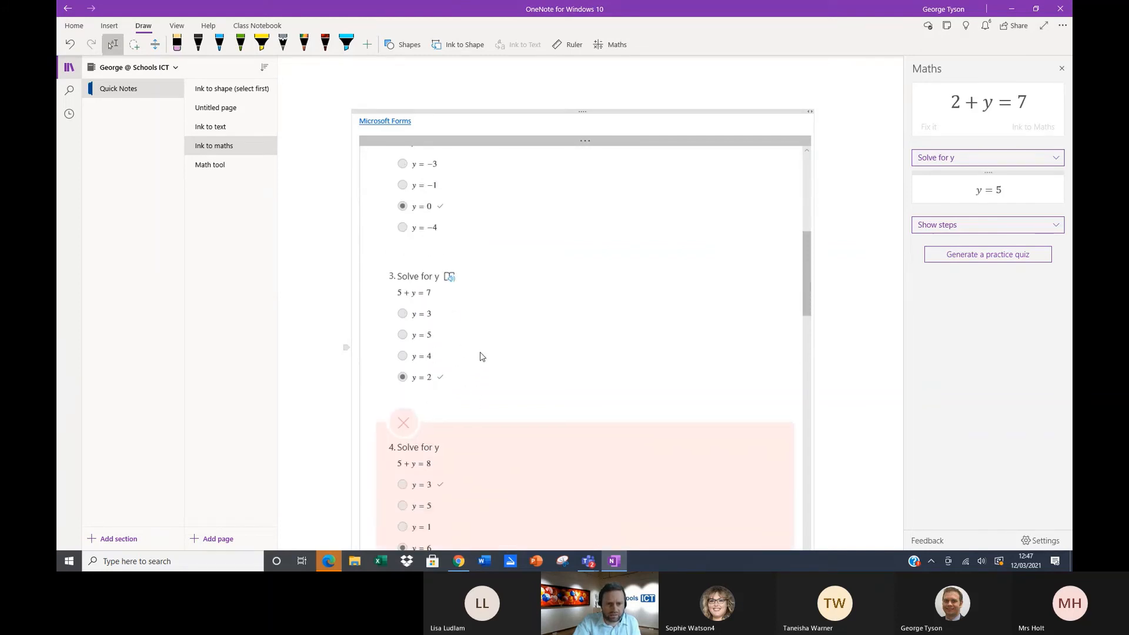
scroll(512, 419, down, 1)
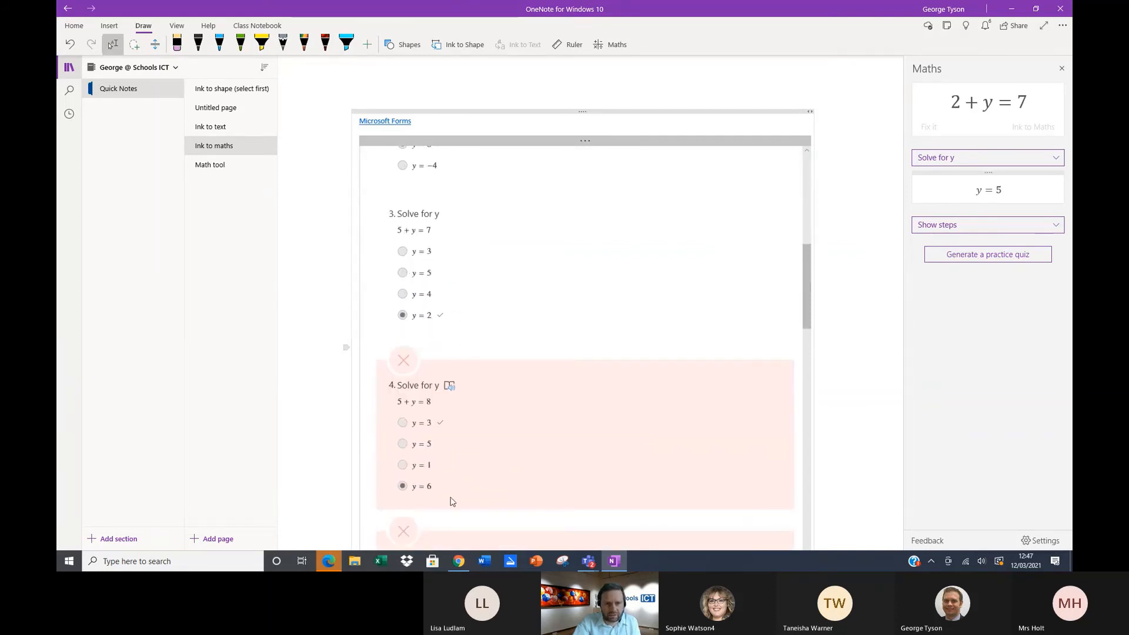
scroll(466, 456, down, 3)
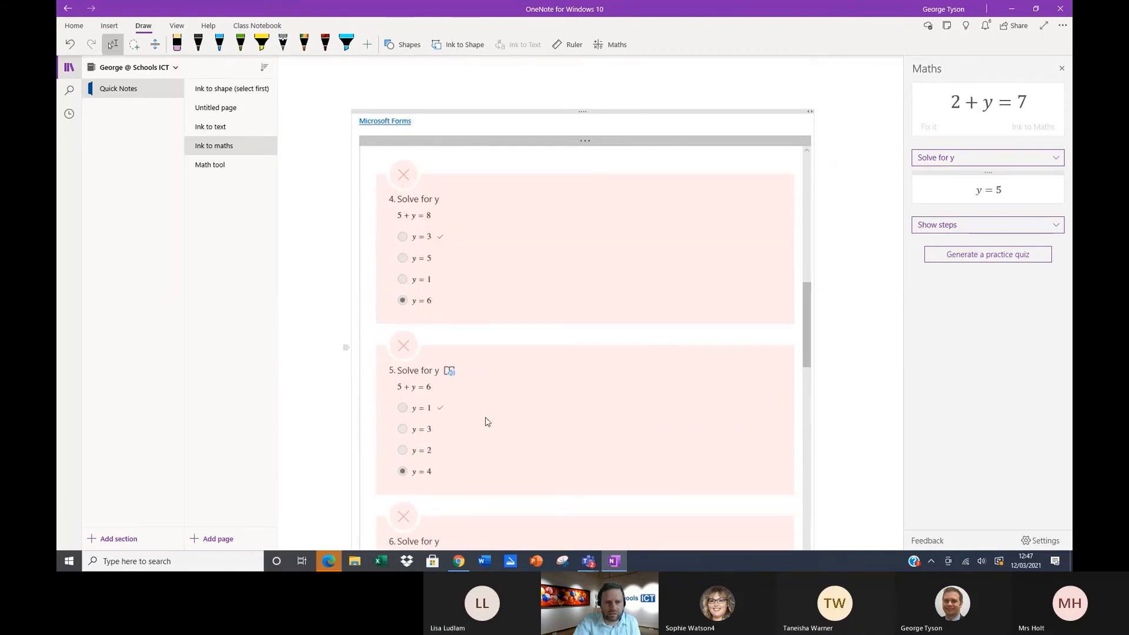
scroll(409, 420, down, 1)
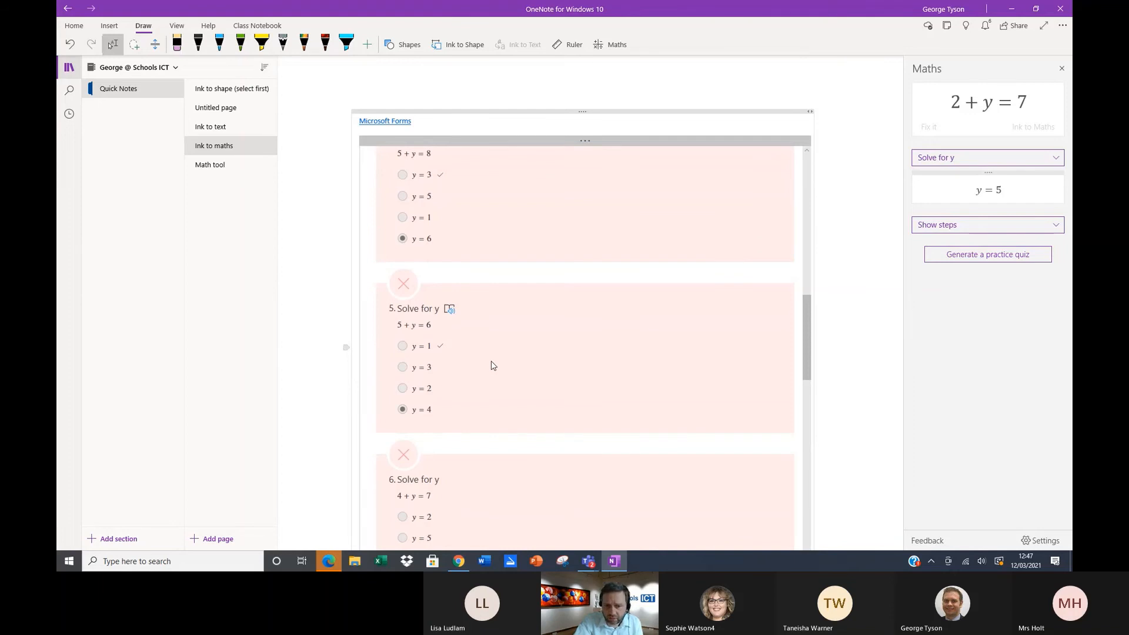
scroll(492, 366, down, 2)
scroll(493, 366, down, 7)
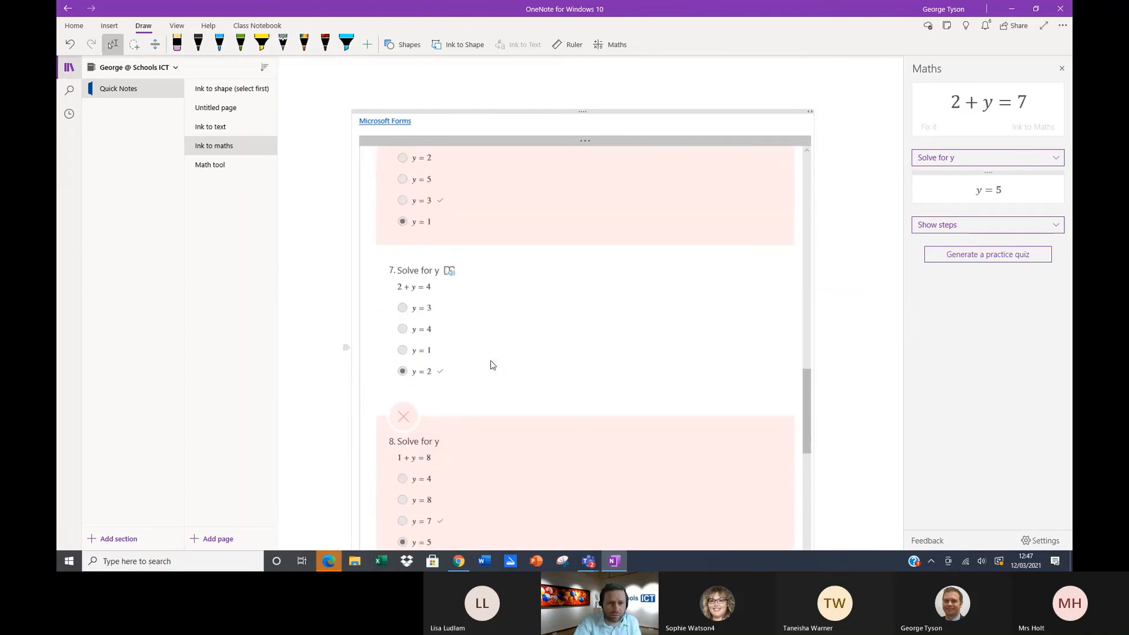
scroll(493, 365, down, 4)
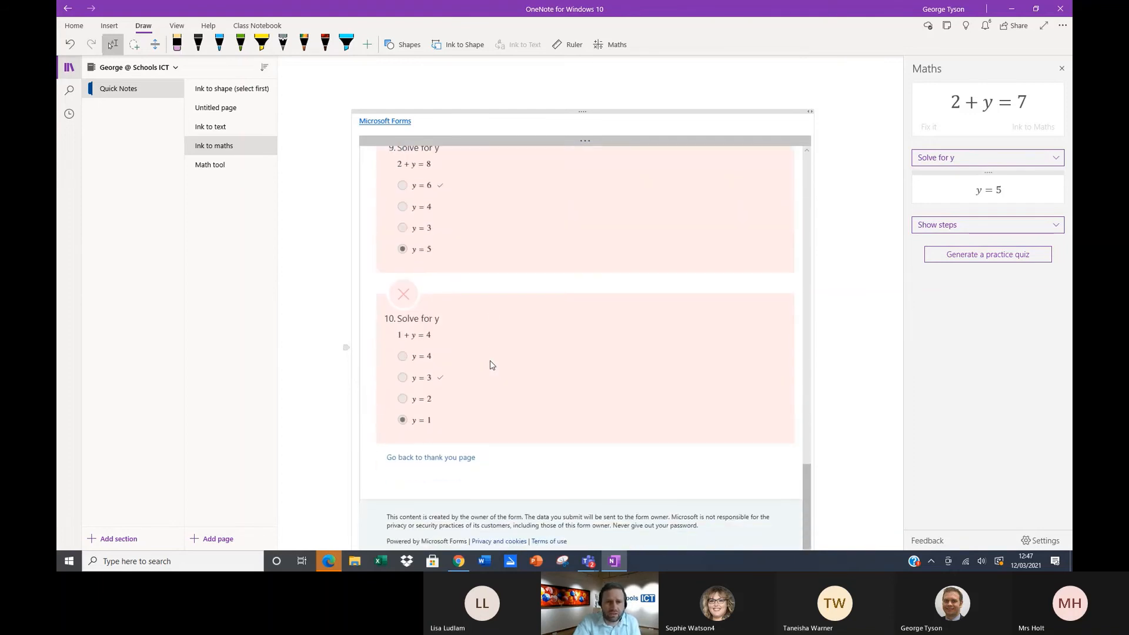
scroll(491, 365, up, 5)
scroll(491, 364, up, 20)
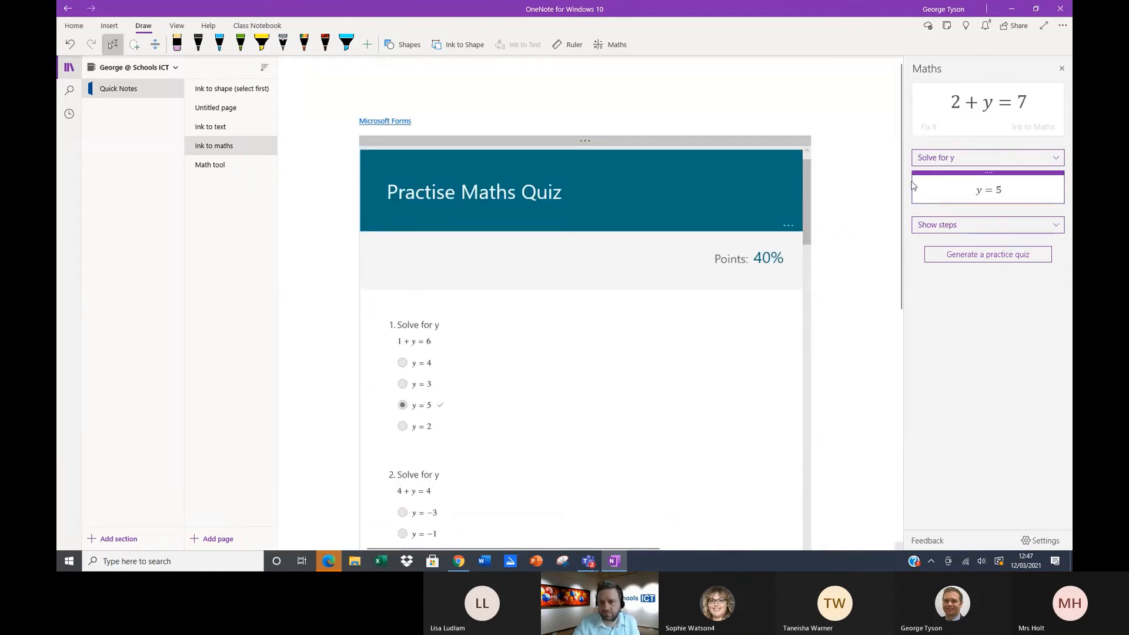
- Open the "Math tool" page and close the Maths tool
click(226, 164)
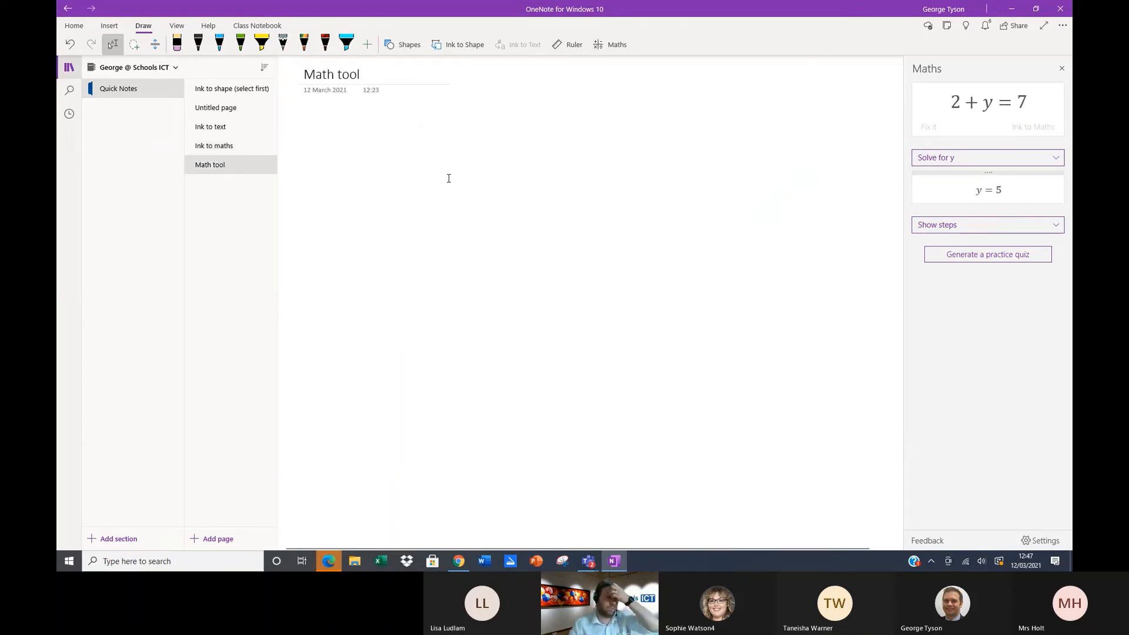
click(1062, 69)
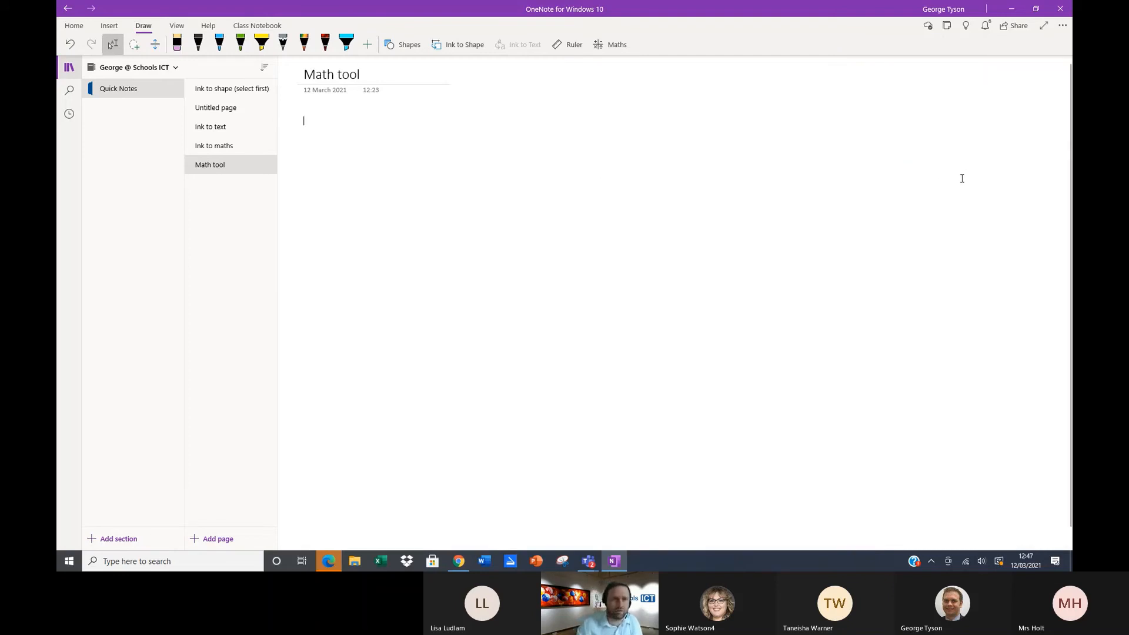
- Handwrite 2² and the equation x² − 5 = y³ on the "Math tool" page with the black pen
click(198, 42)
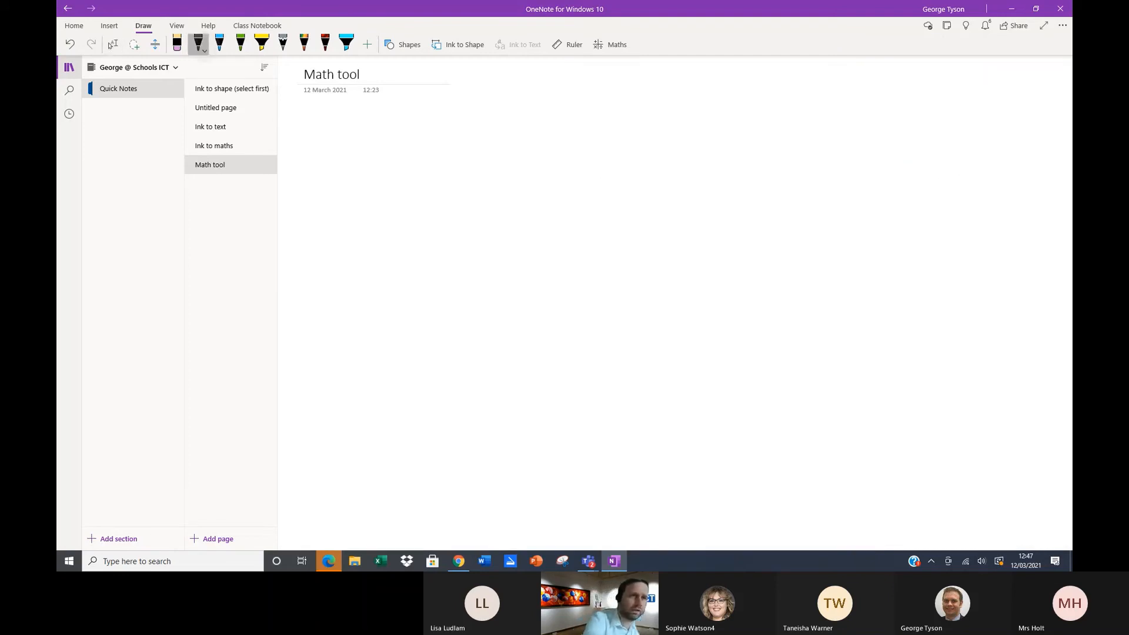
drag(461, 173, 488, 259)
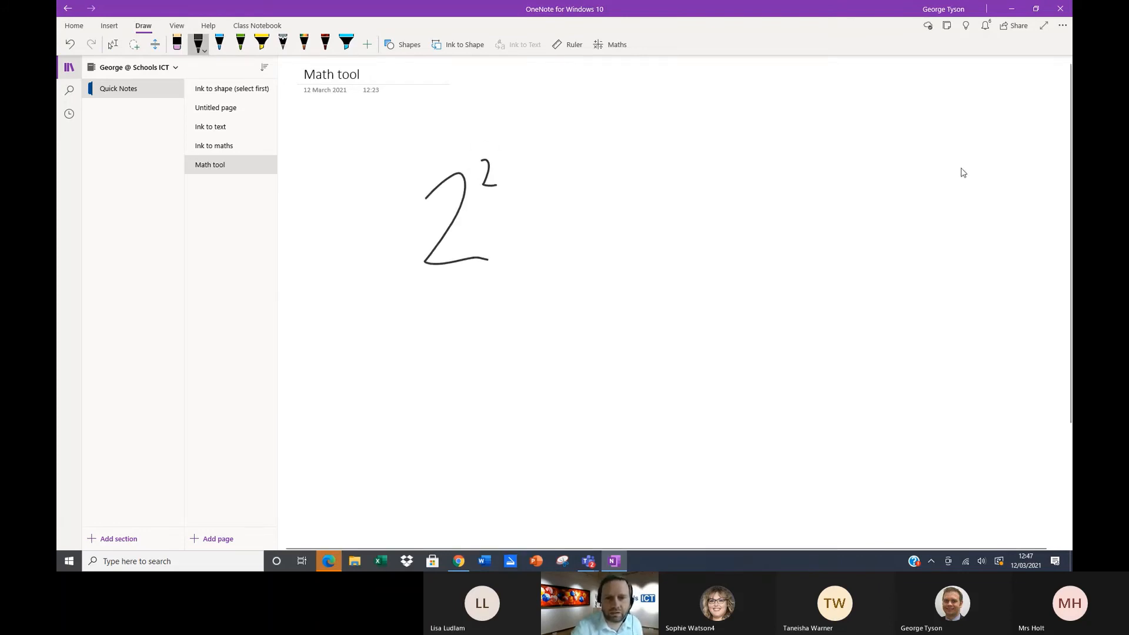
drag(579, 273, 579, 312)
drag(637, 270, 615, 288)
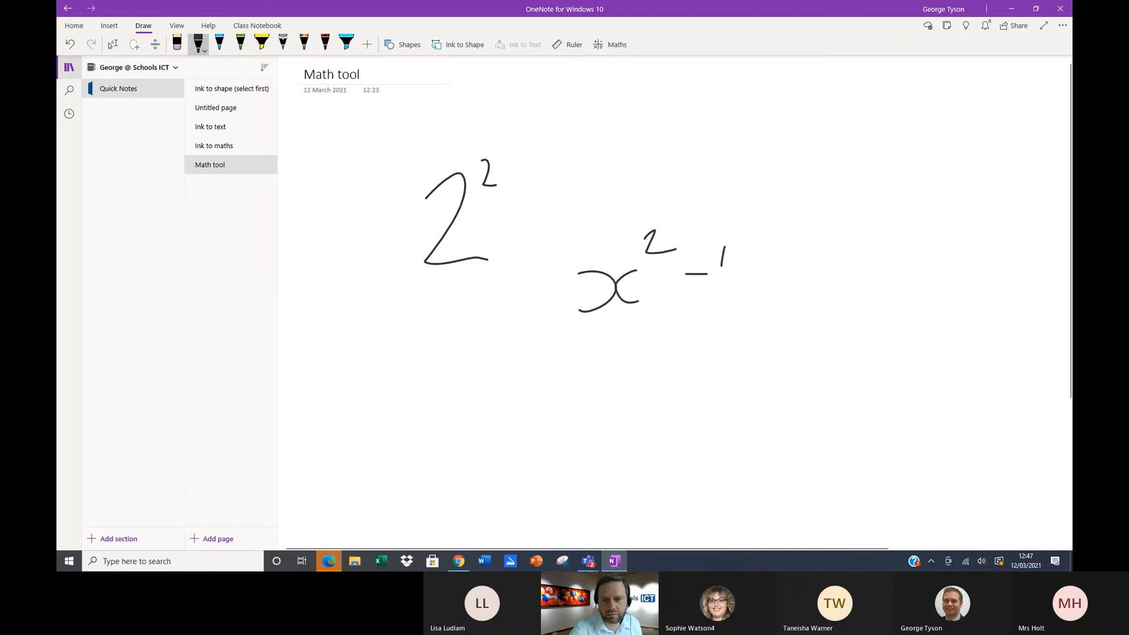
drag(721, 269, 734, 305)
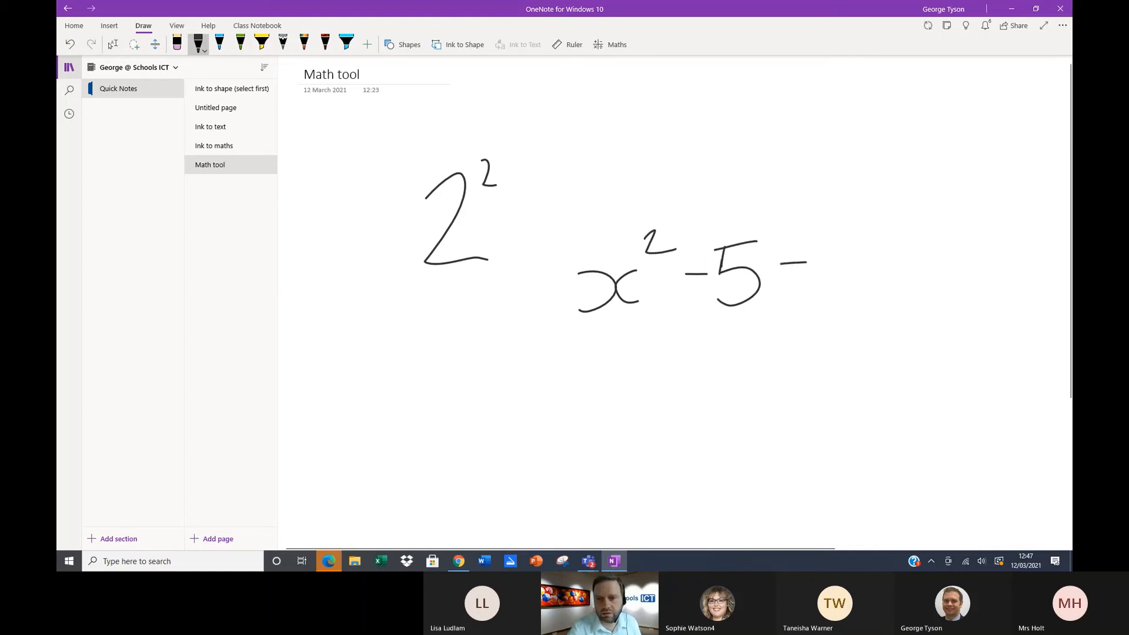
mouse_move(827, 262)
mouse_down()
mouse_move(865, 337)
mouse_move(809, 310)
mouse_up()
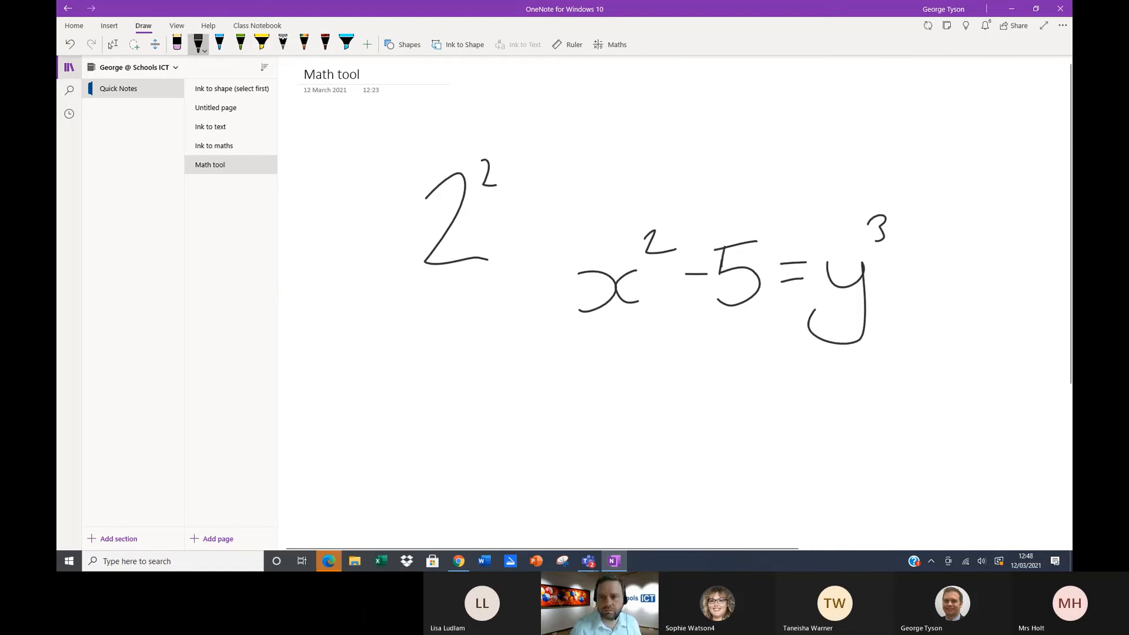
- Lasso the handwritten equation x² − 5 = y³ and solve it for x with the Maths tool
click(134, 44)
mouse_move(614, 170)
mouse_down()
mouse_move(568, 175)
mouse_move(854, 365)
mouse_move(806, 171)
mouse_move(591, 172)
mouse_up()
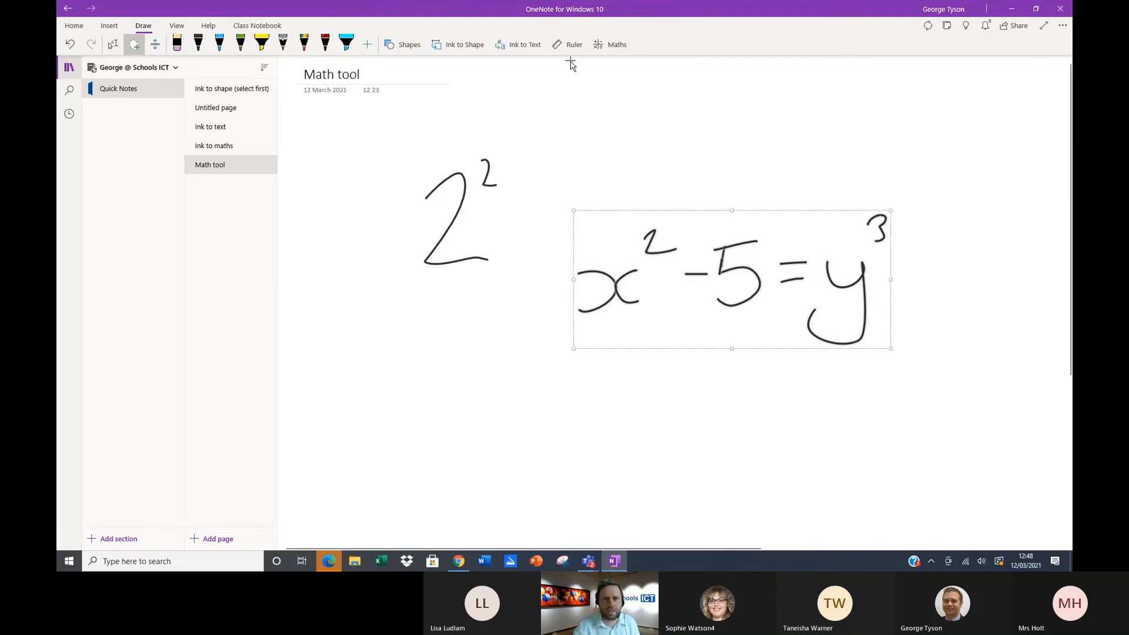
click(606, 45)
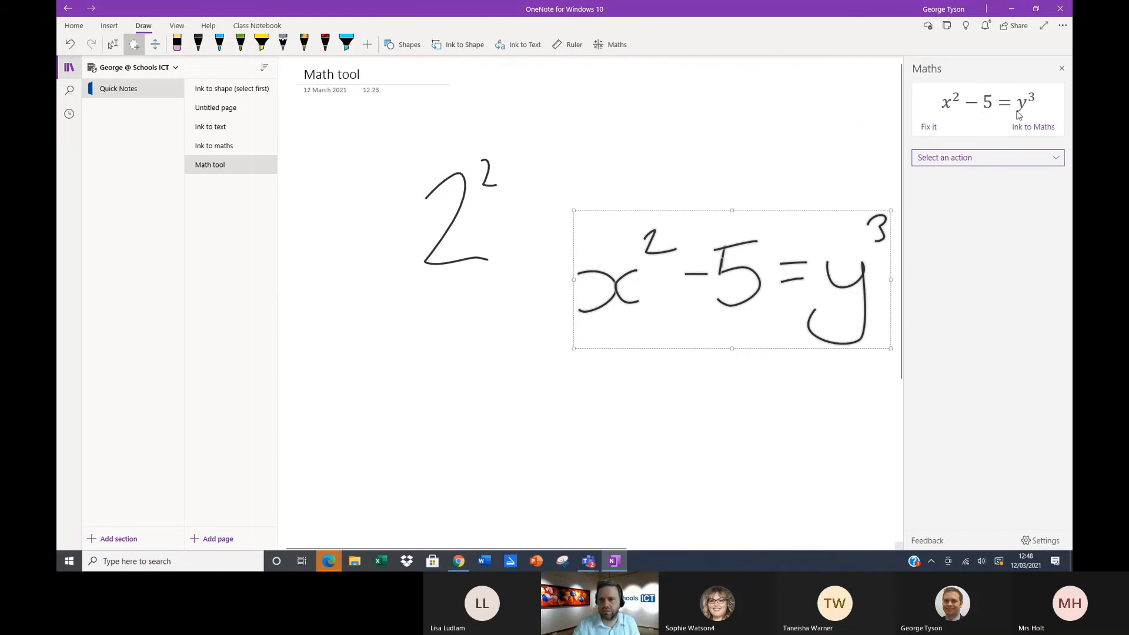
click(965, 157)
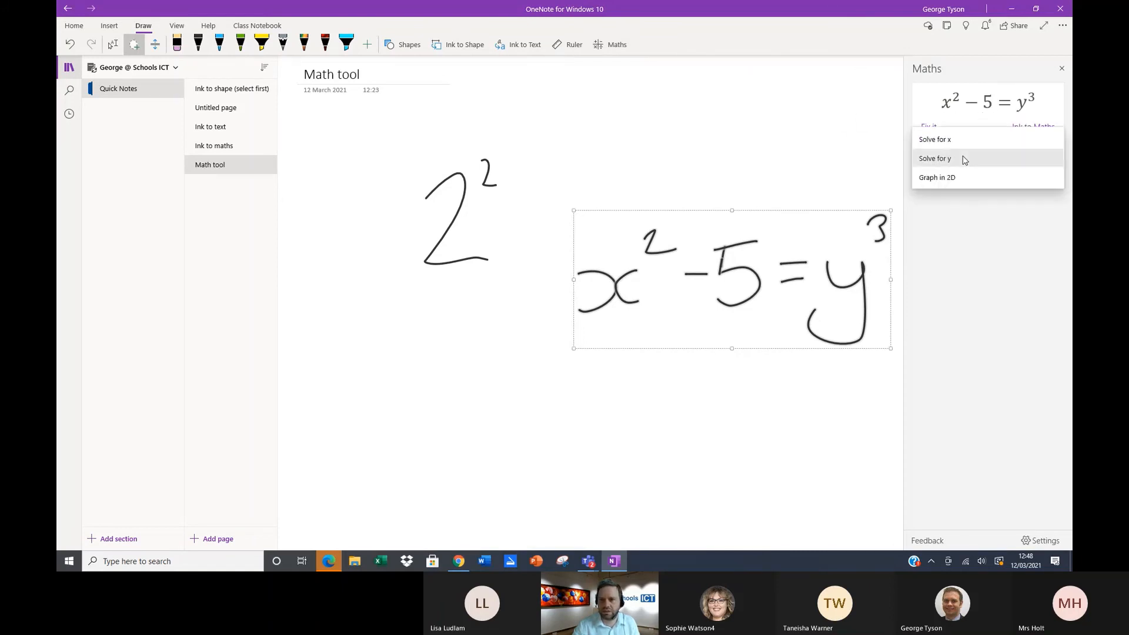
click(950, 145)
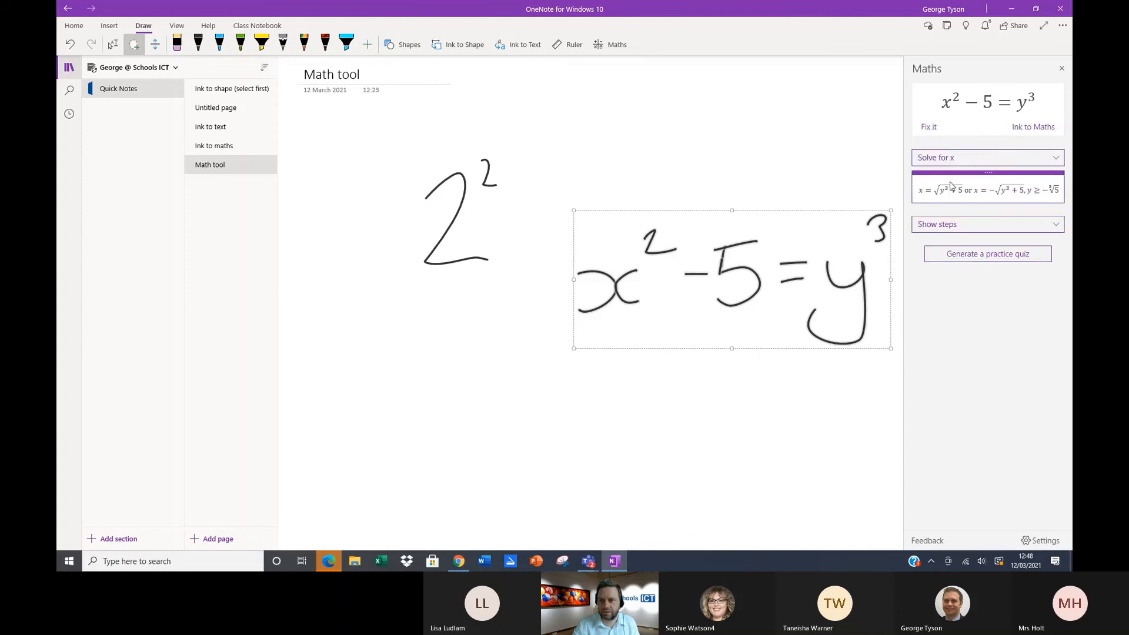
- Solve x² − 5 = y³ for y and graph it in 2D
click(984, 156)
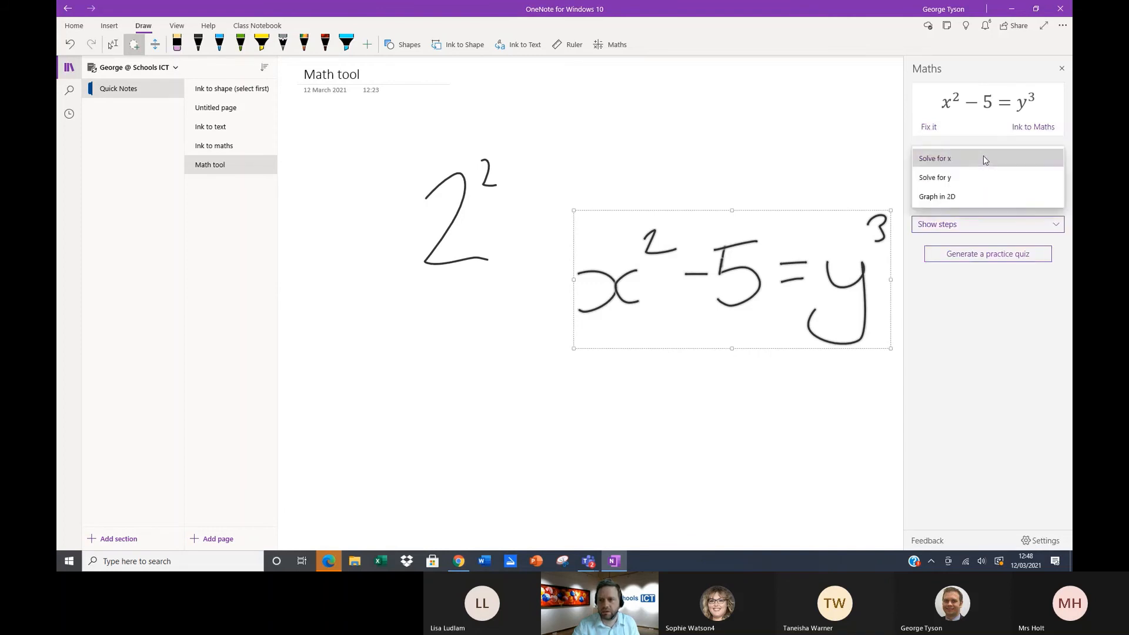
click(952, 183)
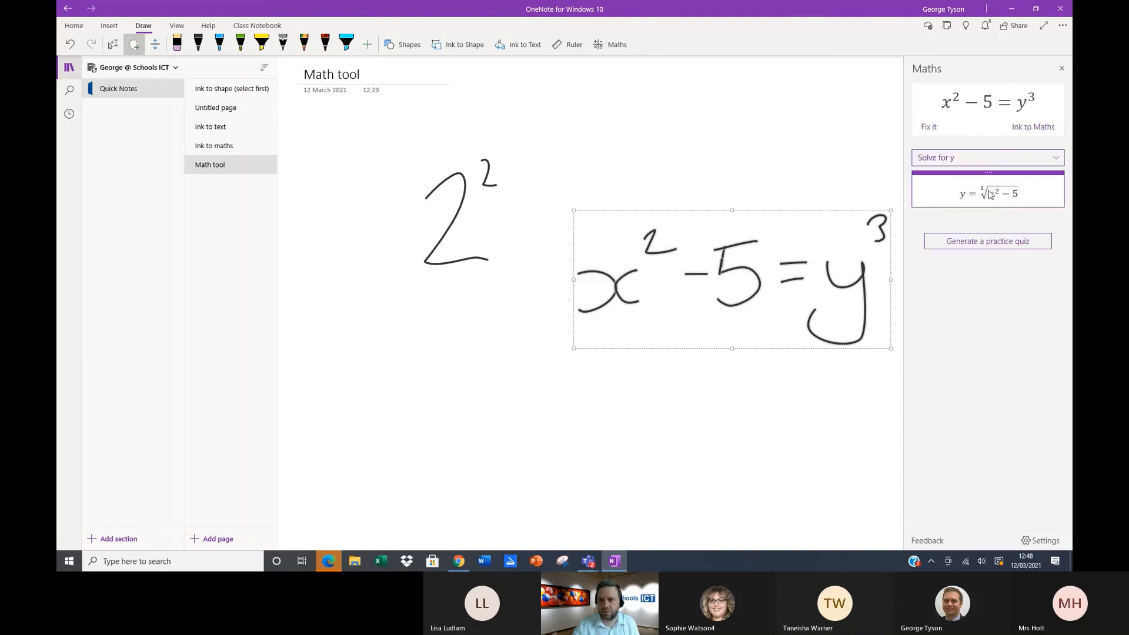
click(972, 158)
click(950, 180)
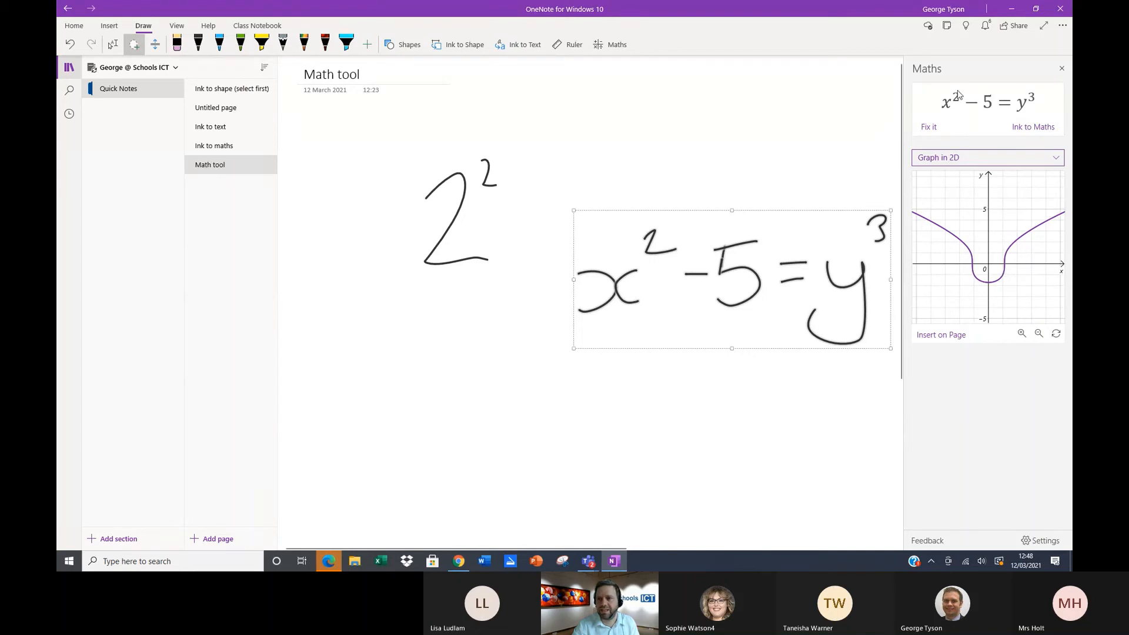
- Use Fix it to circle the exponent 3 on y, delete that handwritten 3 and finish the correction
click(929, 127)
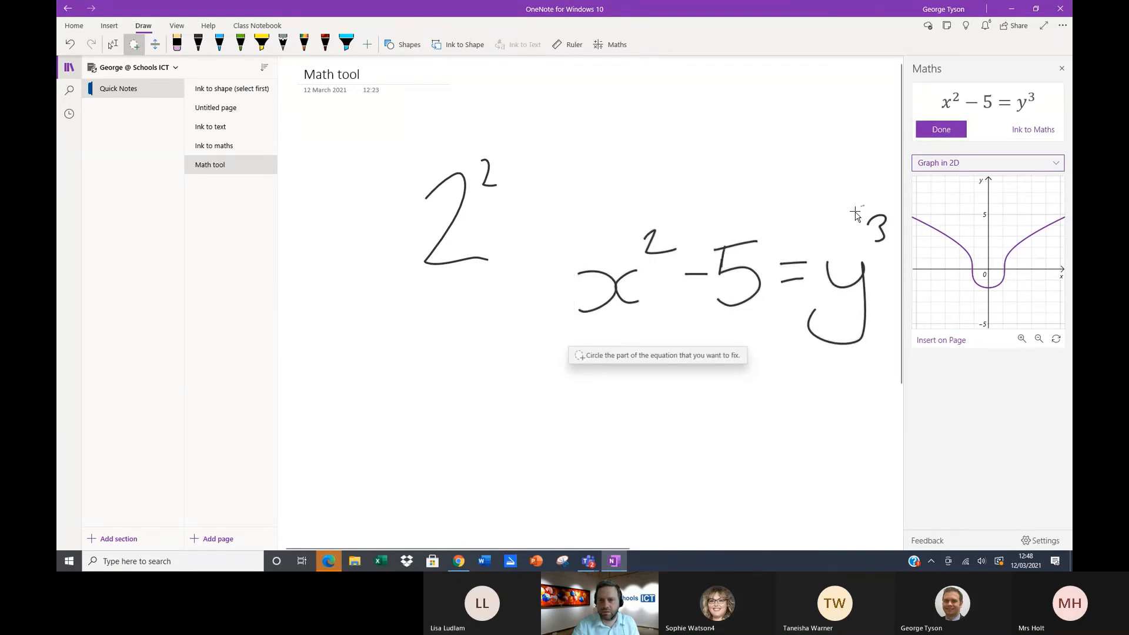
mouse_move(854, 212)
mouse_down()
mouse_move(888, 226)
mouse_move(859, 203)
mouse_up()
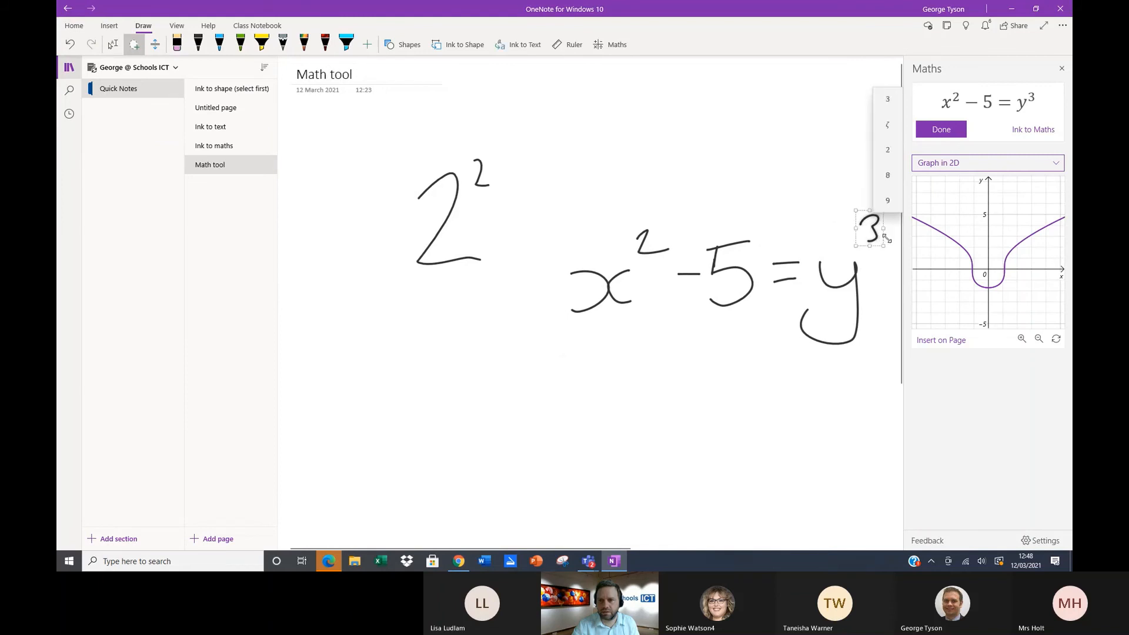
click(846, 182)
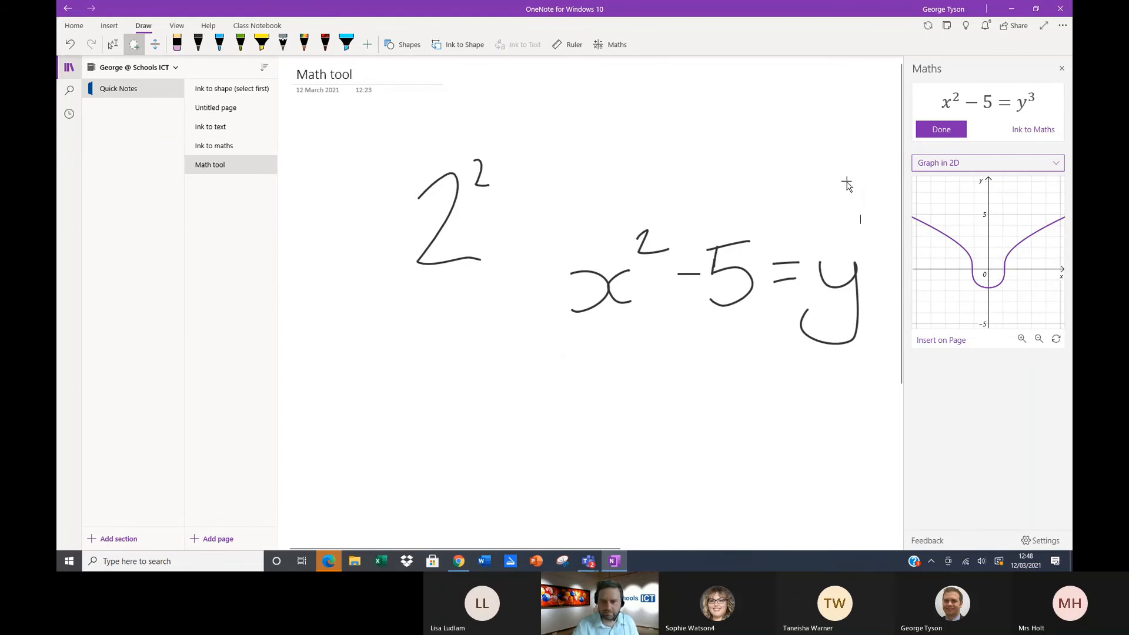
click(940, 132)
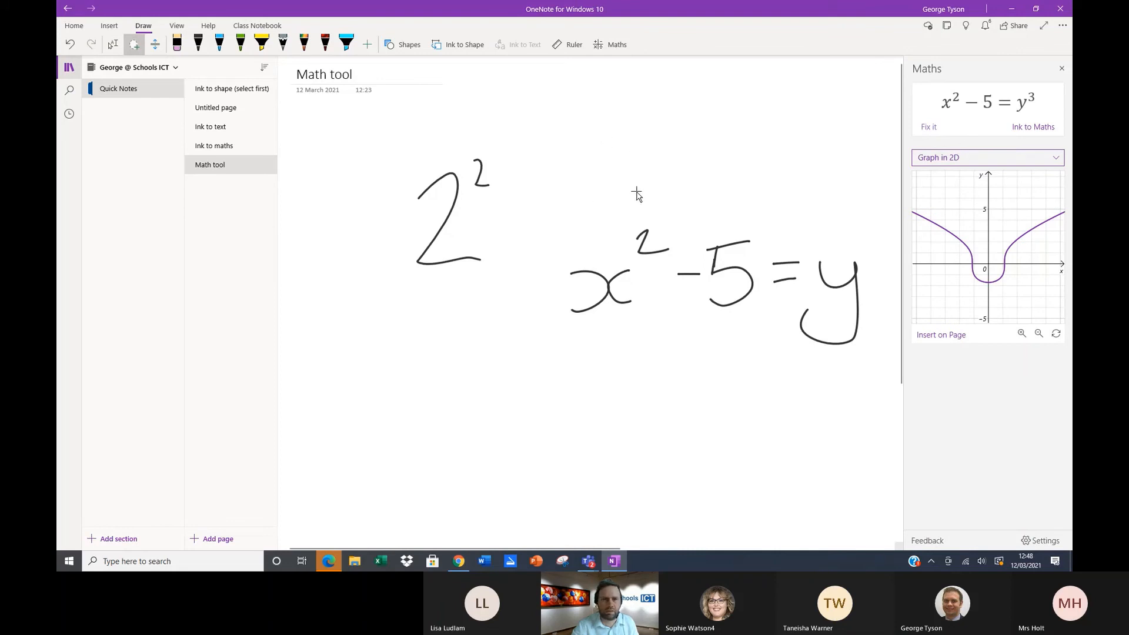
- Lasso the whole handwritten equation x² − 5 = y and load it into the Maths tool
click(113, 44)
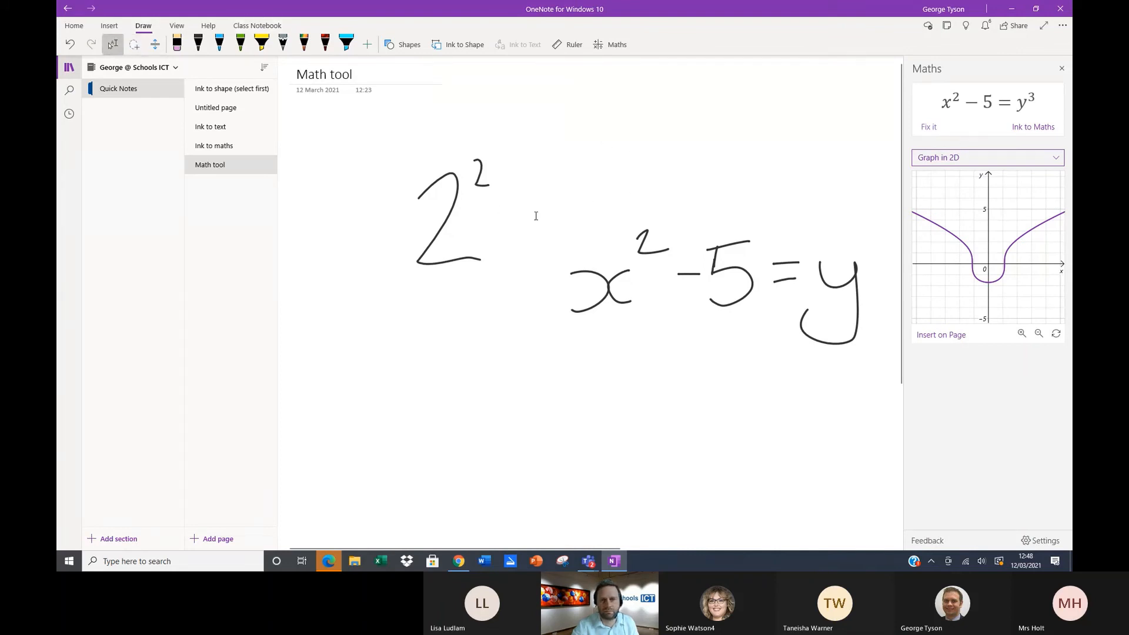
mouse_move(627, 203)
mouse_down()
mouse_move(622, 366)
mouse_move(676, 374)
mouse_up()
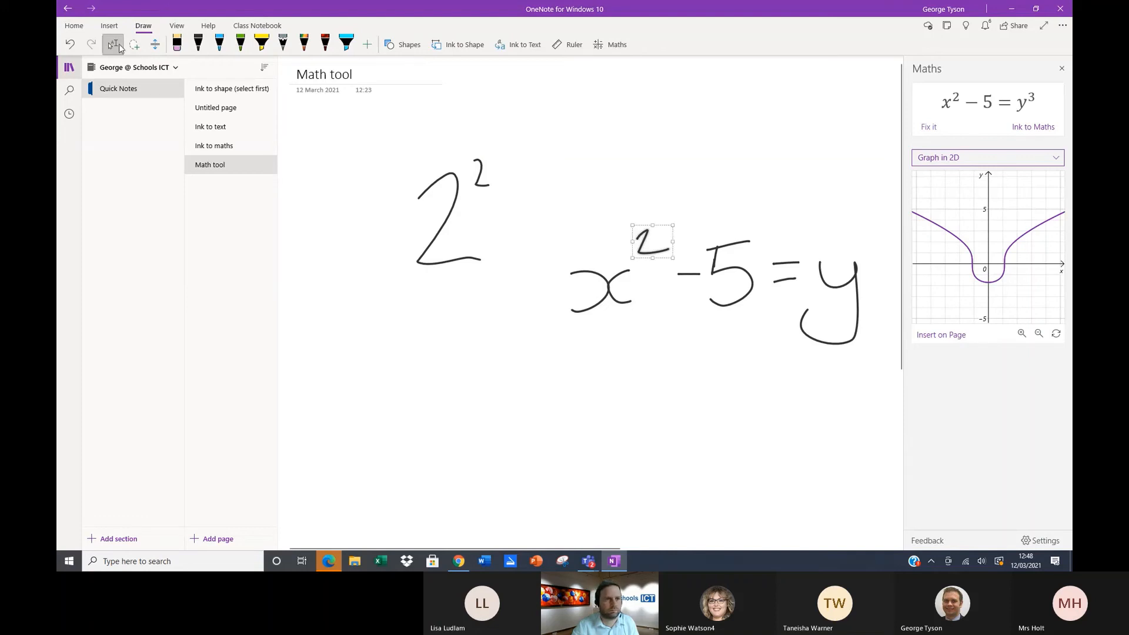
click(134, 44)
mouse_move(607, 193)
mouse_down()
mouse_move(640, 361)
mouse_move(889, 303)
mouse_move(612, 211)
mouse_up()
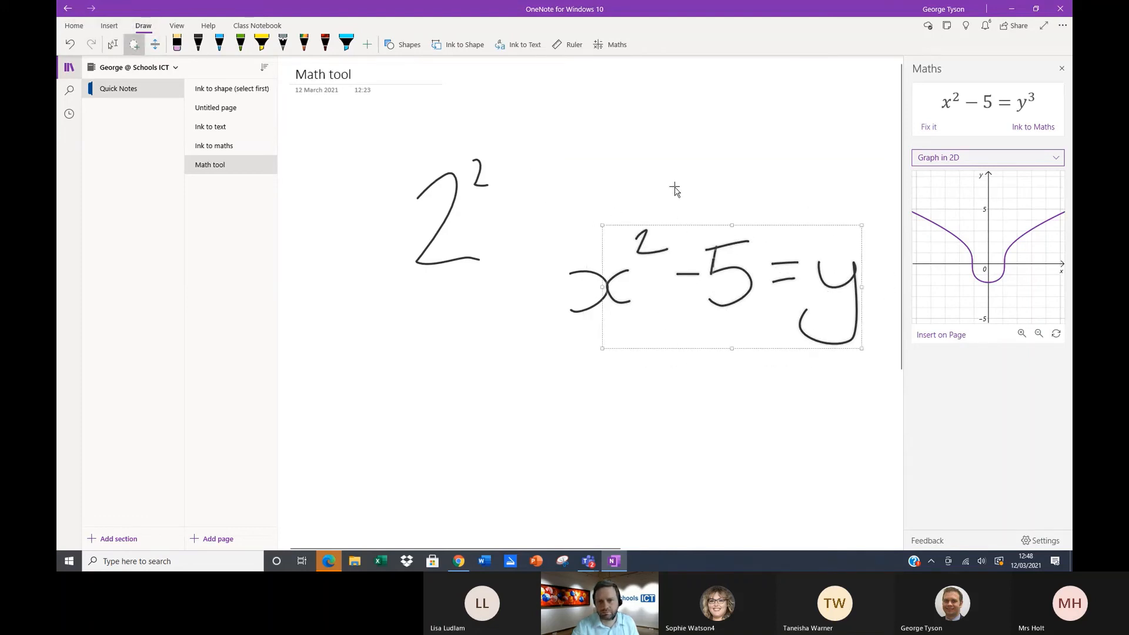
mouse_move(673, 186)
mouse_down()
mouse_move(561, 344)
mouse_move(877, 360)
mouse_move(812, 197)
mouse_move(641, 183)
mouse_up()
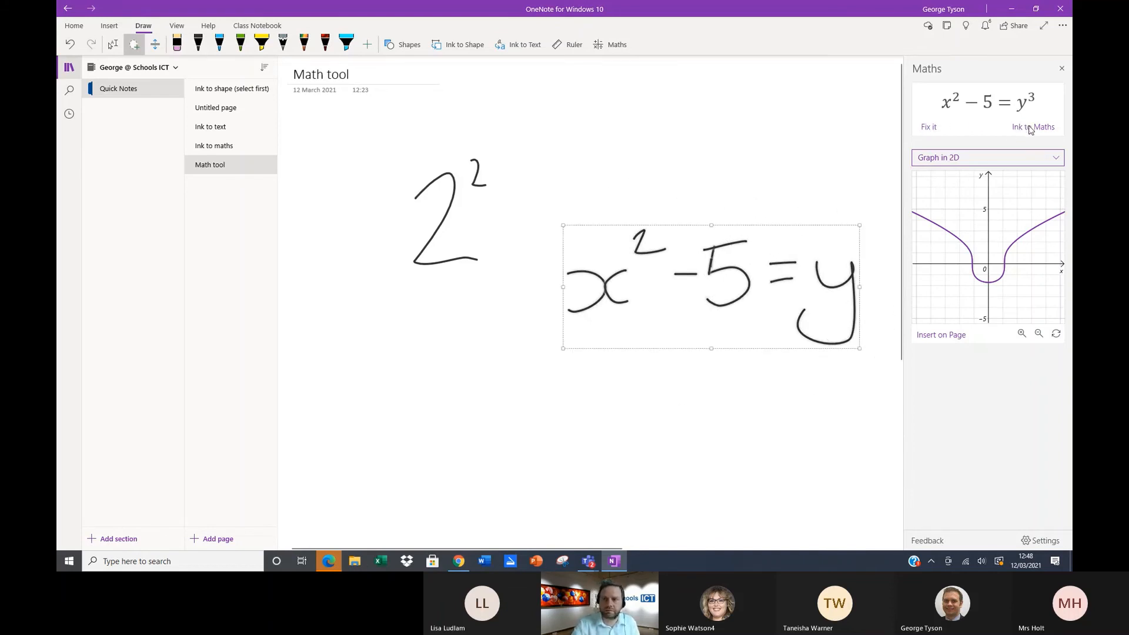
click(614, 45)
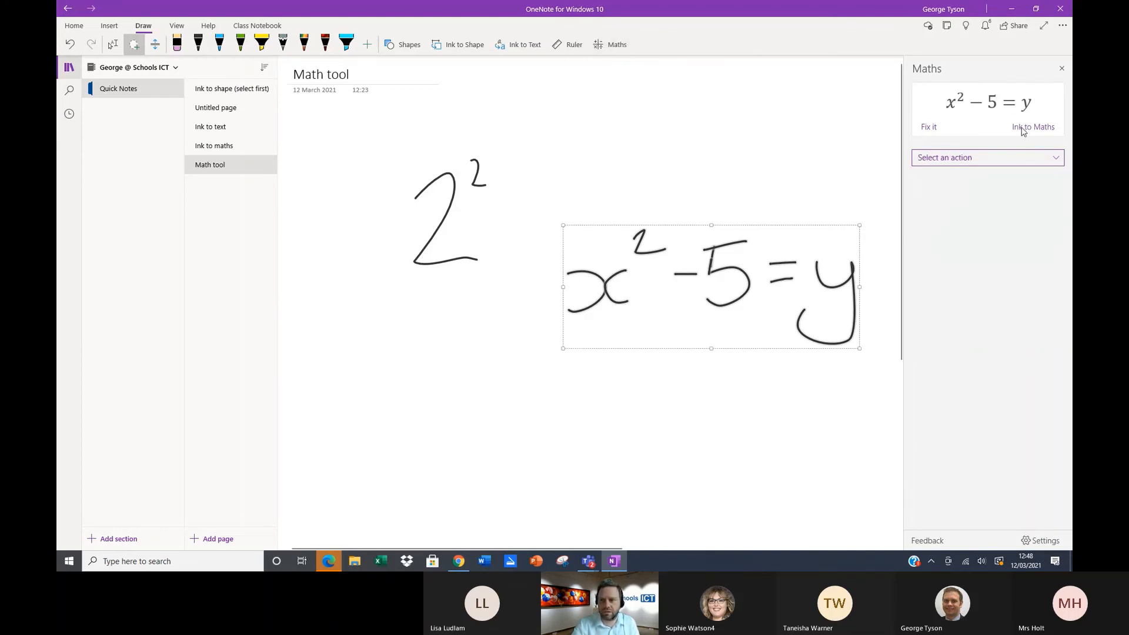
- Solve the equation x² − 5 = y for x and for y
click(957, 162)
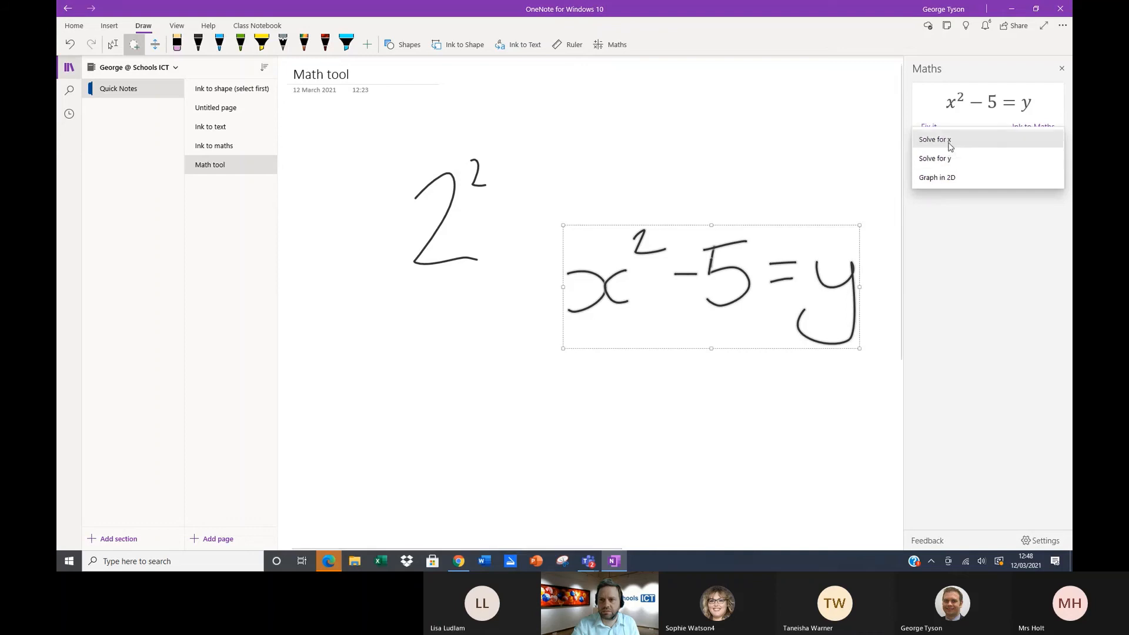
click(948, 140)
click(950, 158)
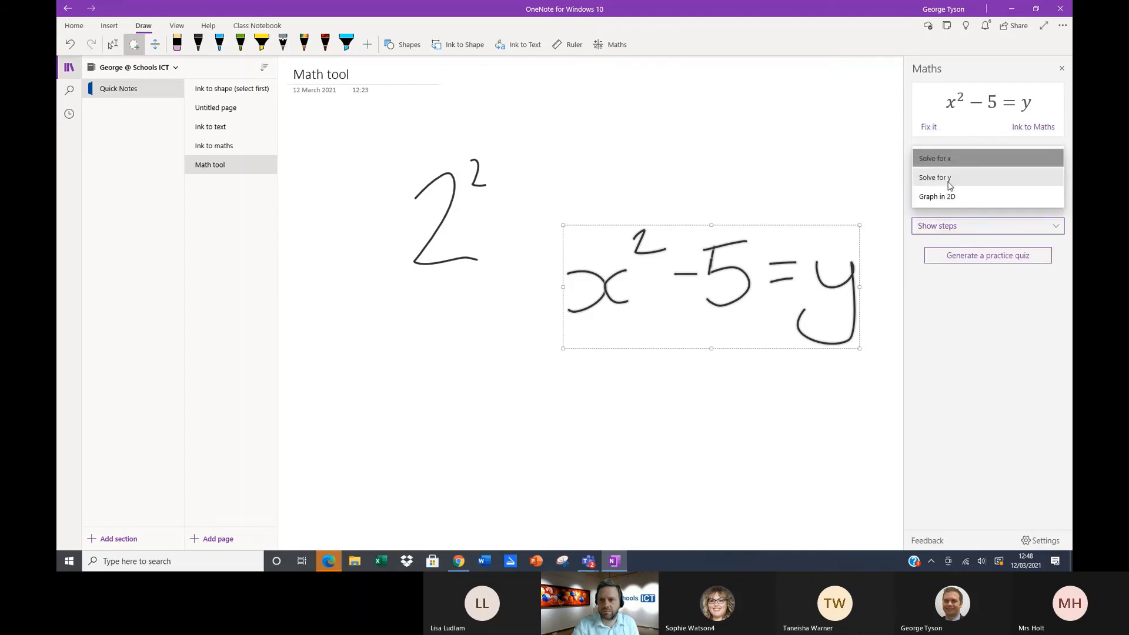
click(949, 178)
- Graph x² − 5 = y in 2D, deselect the equation and close the Maths tool
click(953, 159)
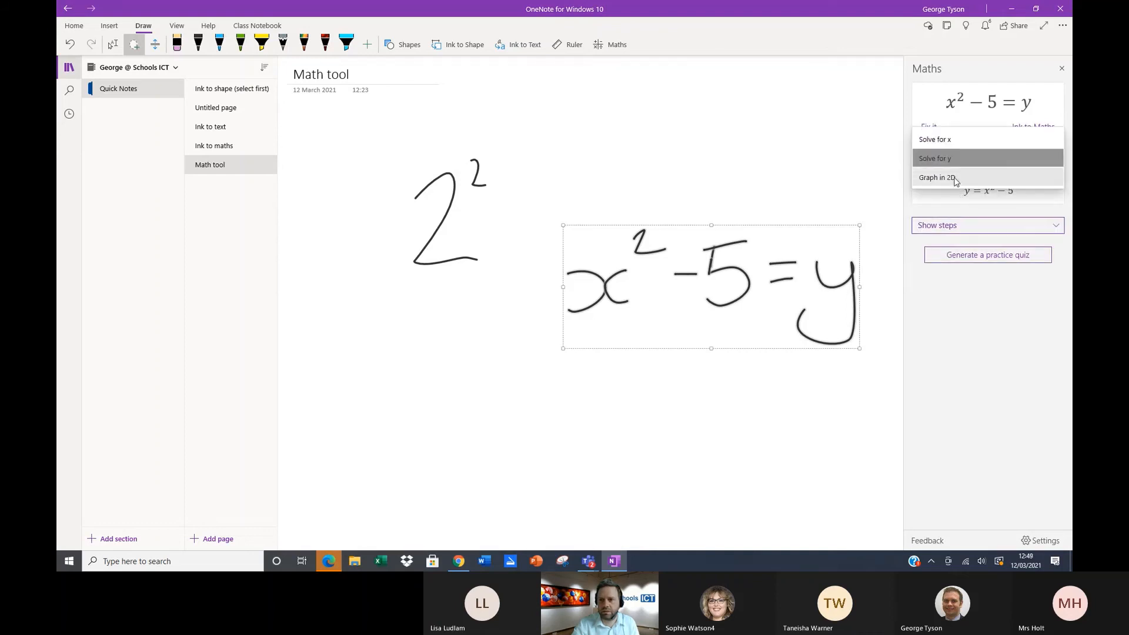
click(956, 177)
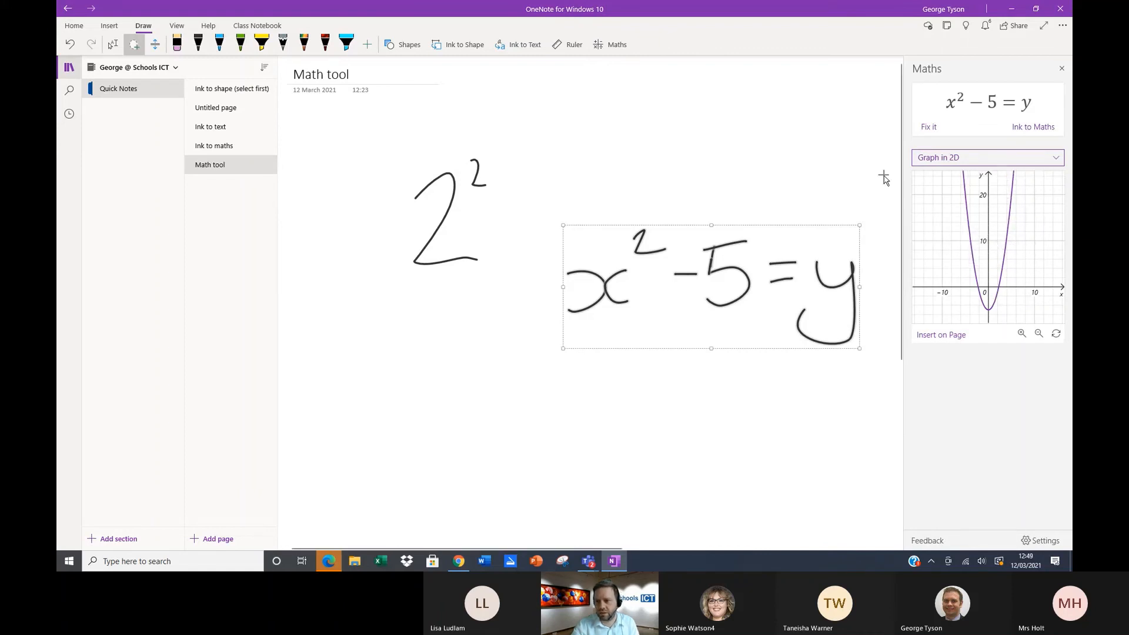
click(740, 163)
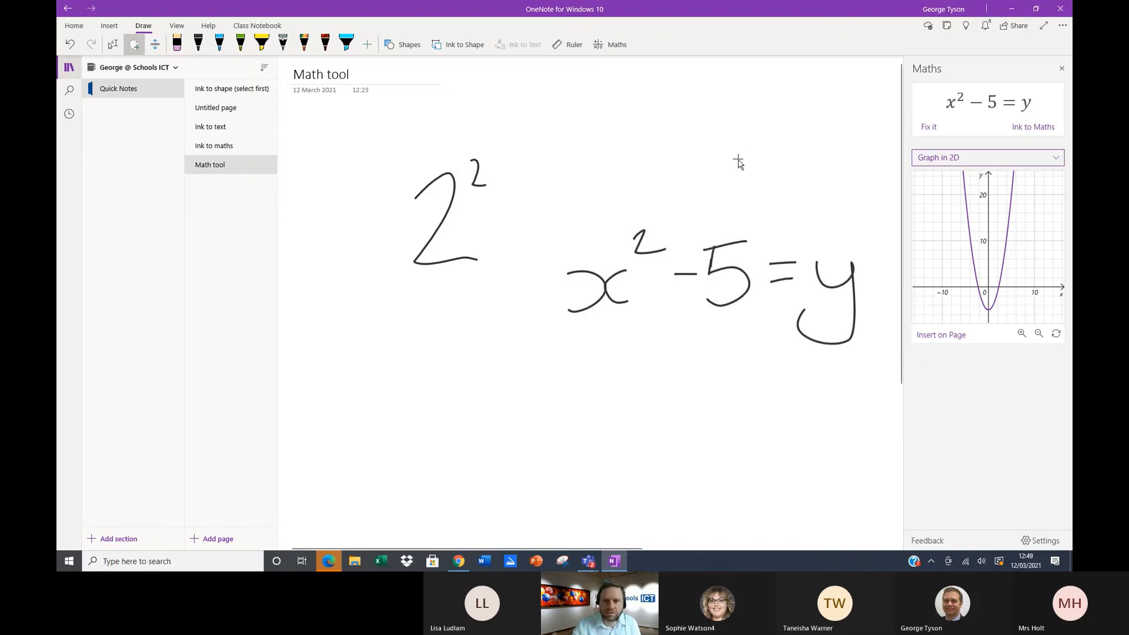
click(1062, 69)
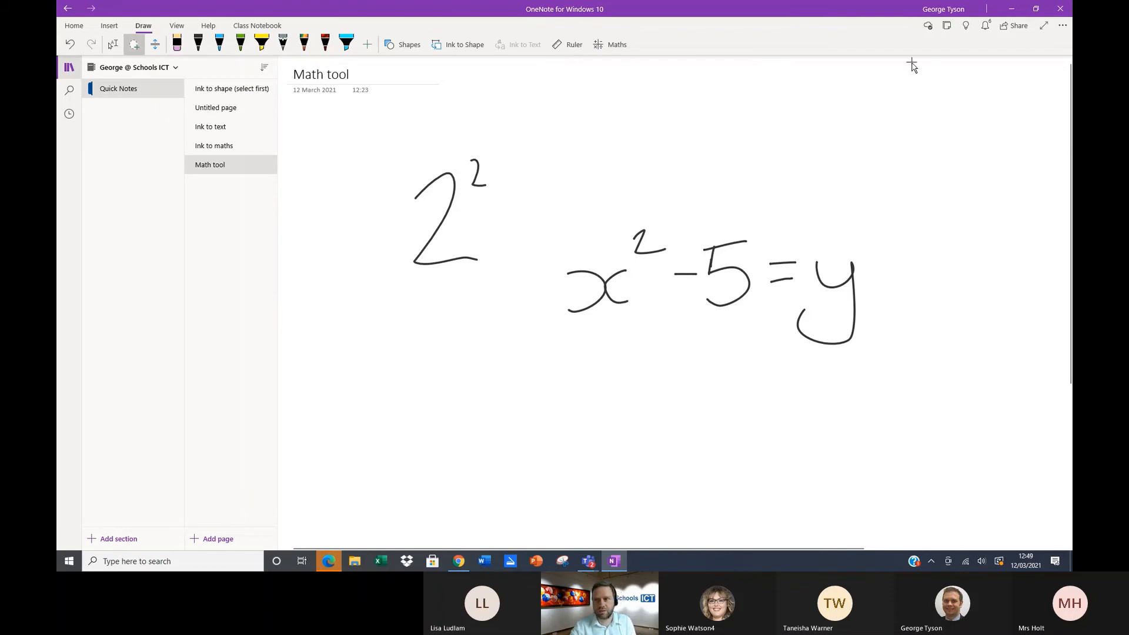
- Minimise OneNote, switch to the untitled quiz in Microsoft Forms and title it "maths quiz"
click(1012, 9)
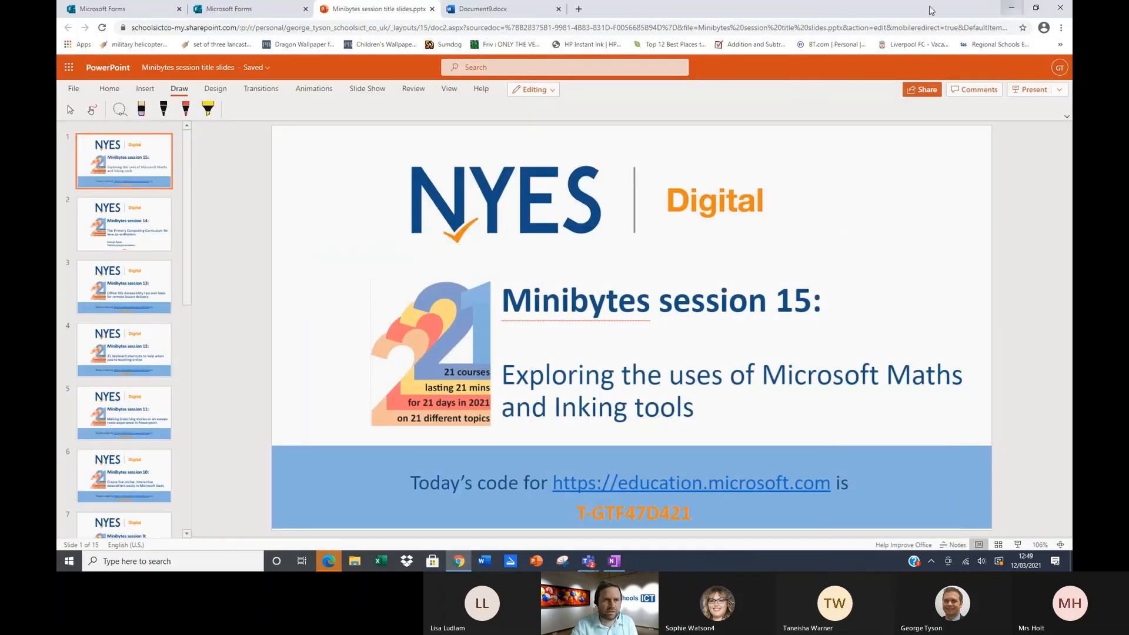
click(229, 14)
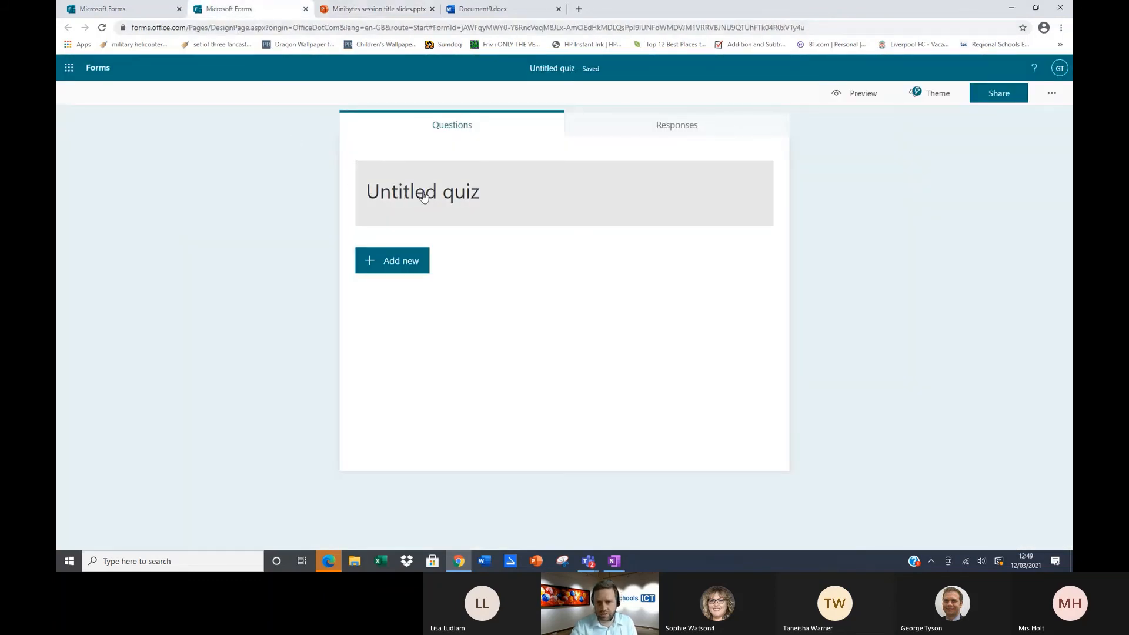
click(459, 198)
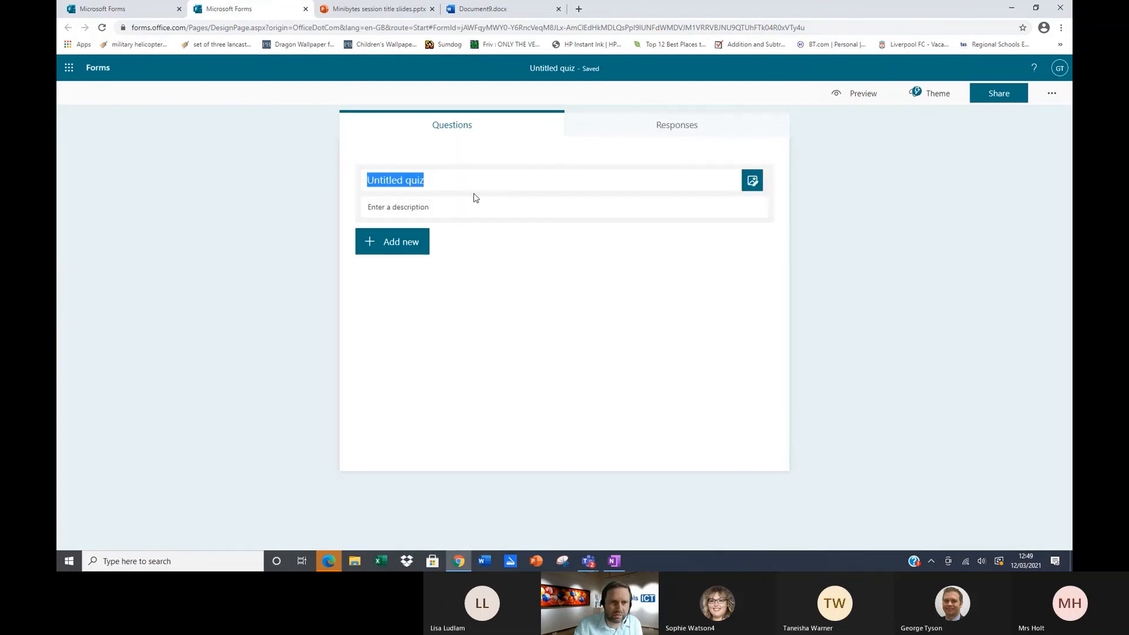
text(ma)
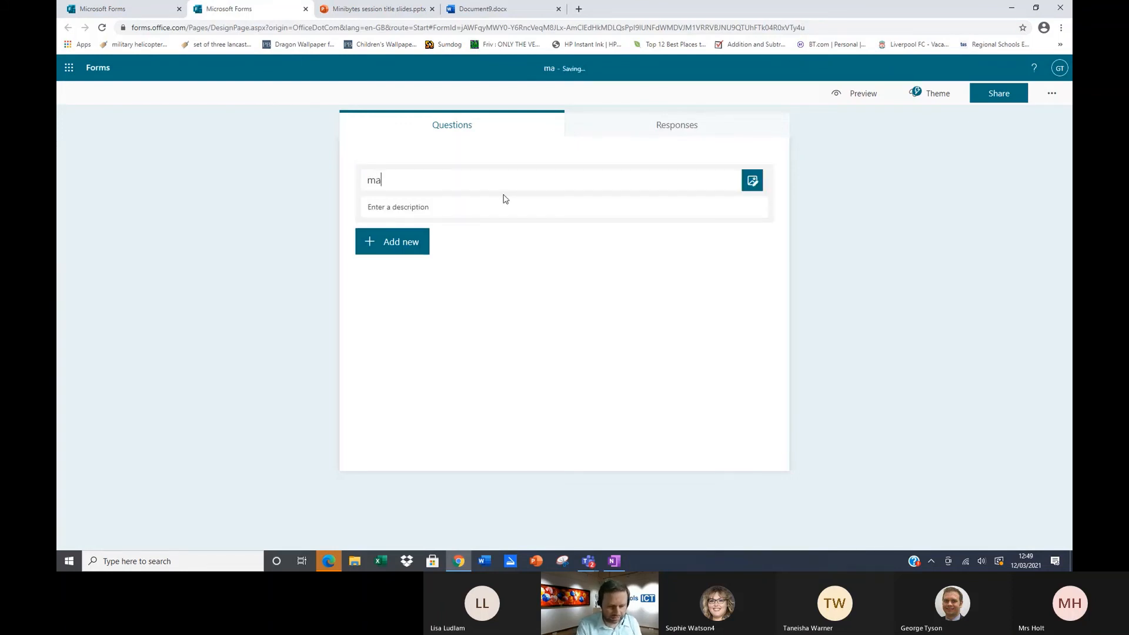
text(th s quiz)
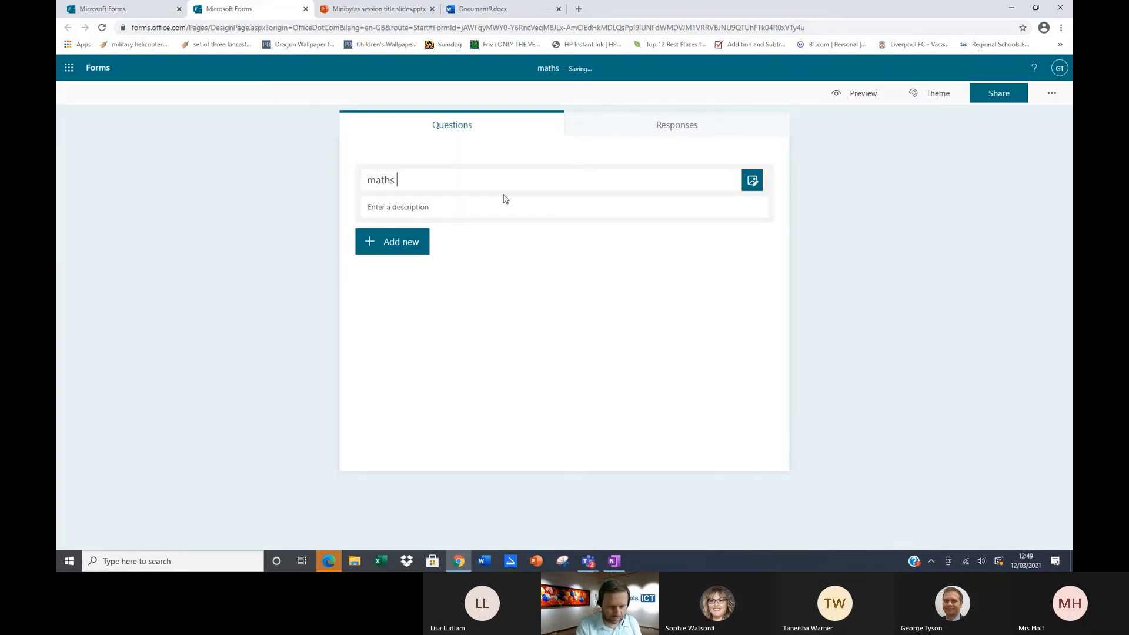
- Add a Choice question as the first question of the maths quiz
click(423, 241)
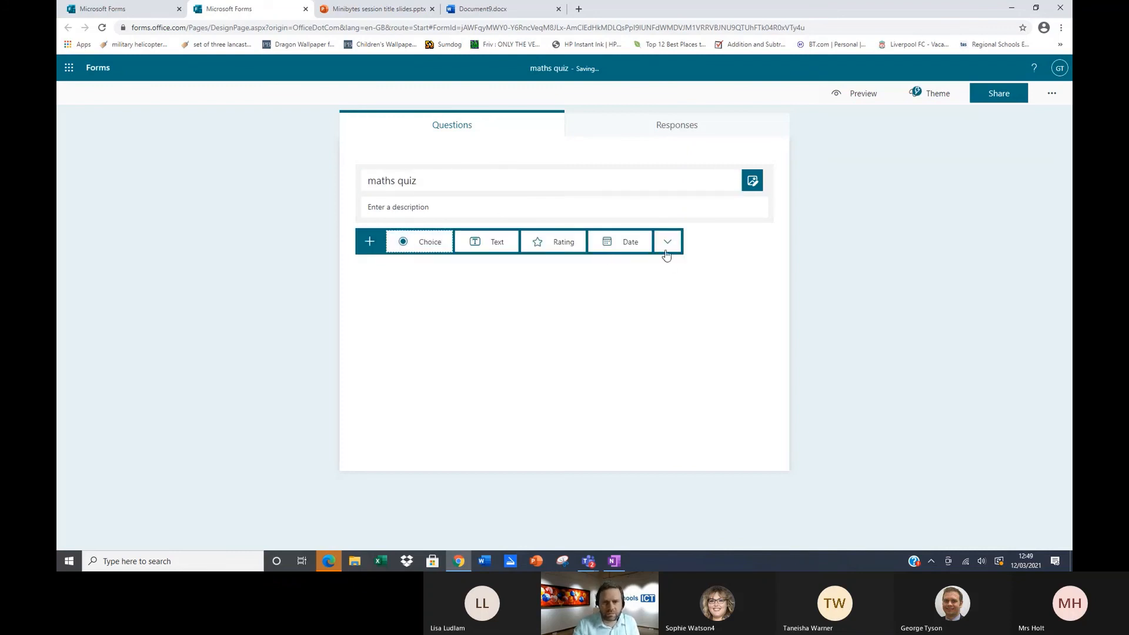
click(666, 253)
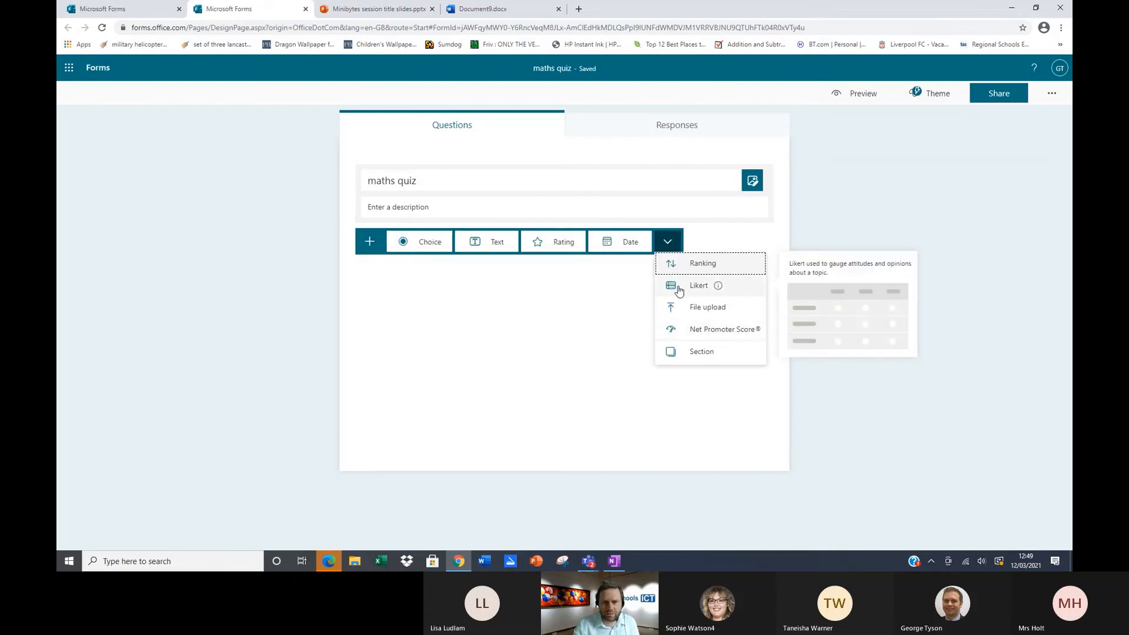
click(430, 244)
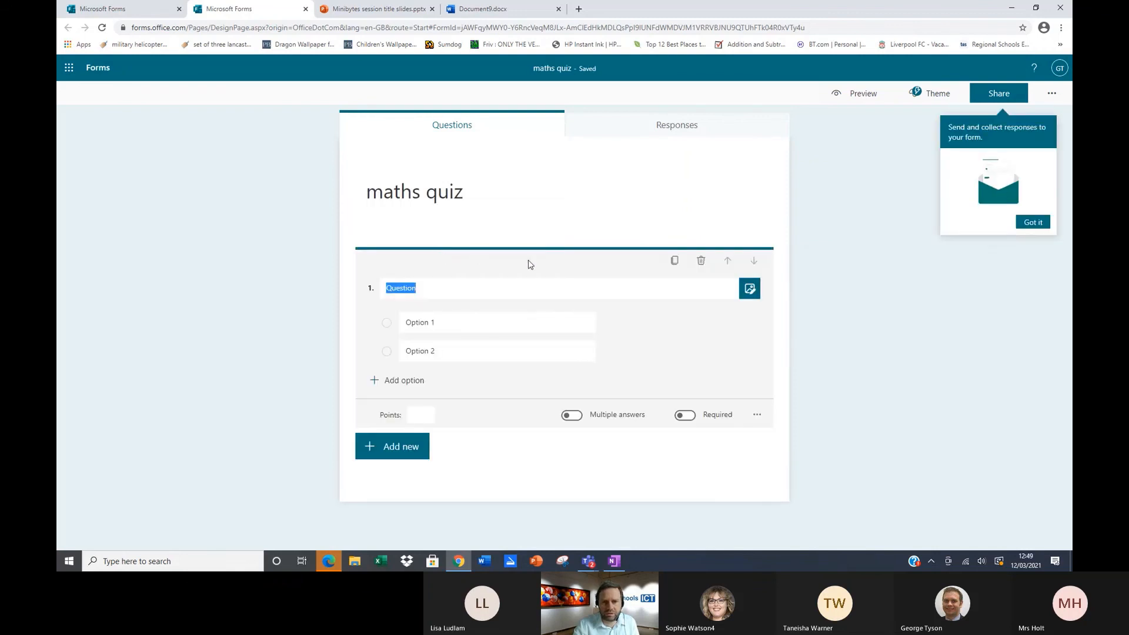
- Enter x+7=8 as the first question's text and turn on the Maths option for that question
text(x)
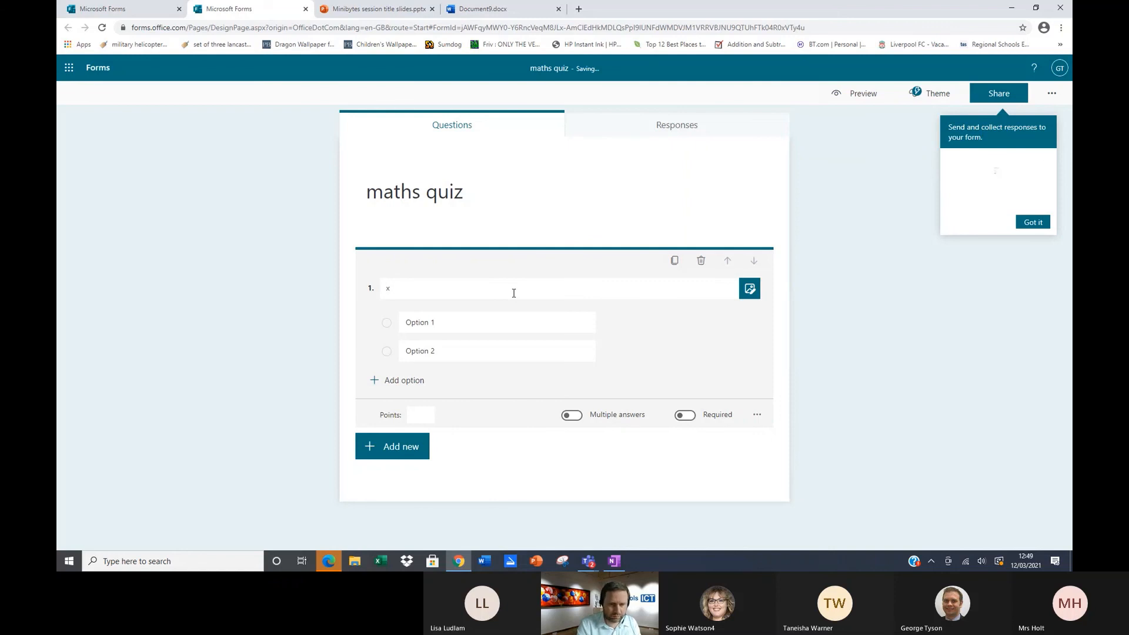
text(+7=8)
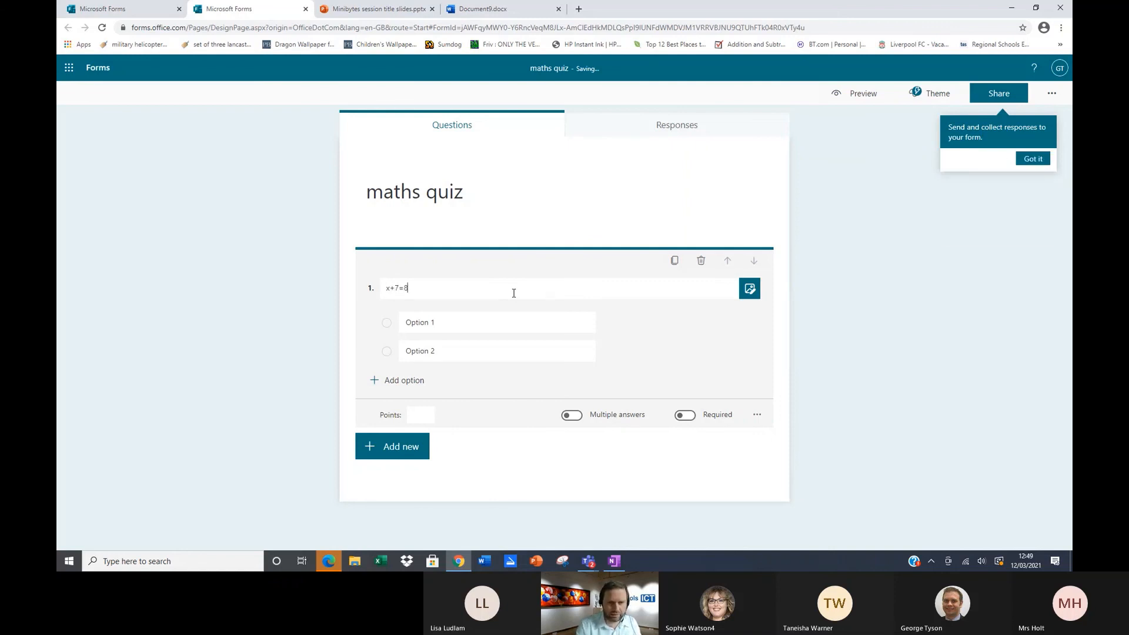
click(758, 416)
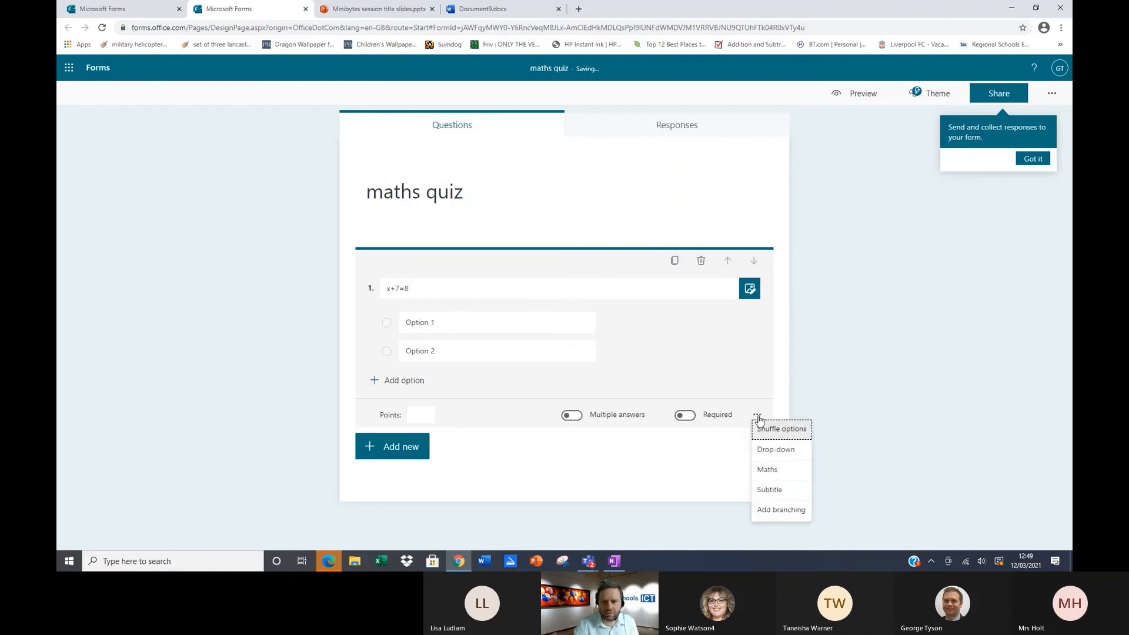
click(784, 474)
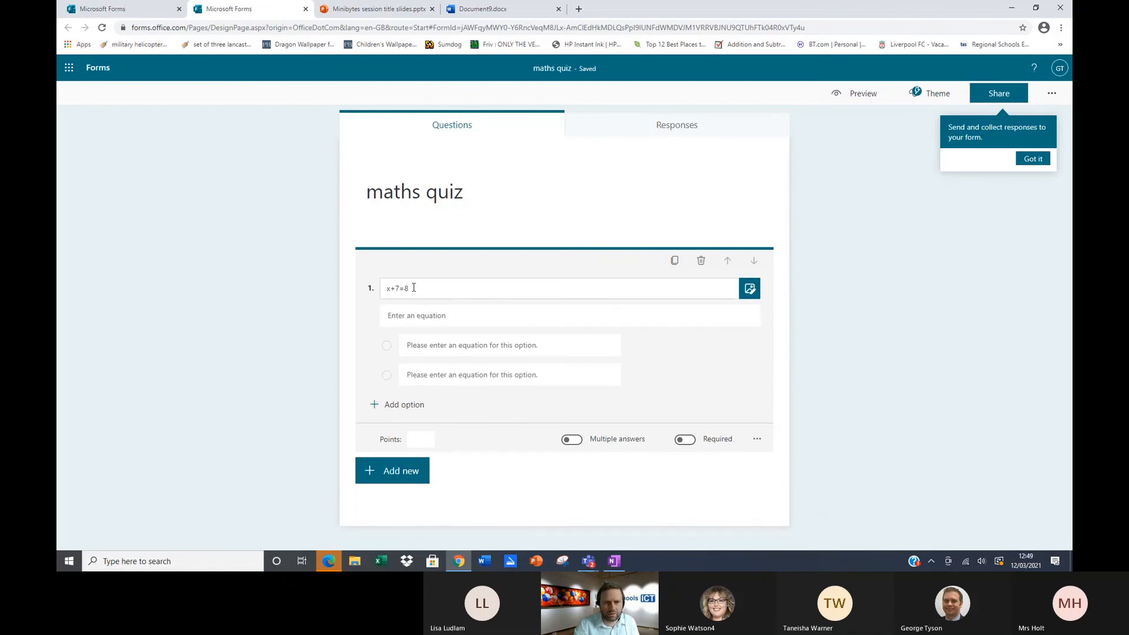
- Replace the question text with the equation x + 7 = 8 and add all suggested results as answer options
drag(414, 287, 381, 288)
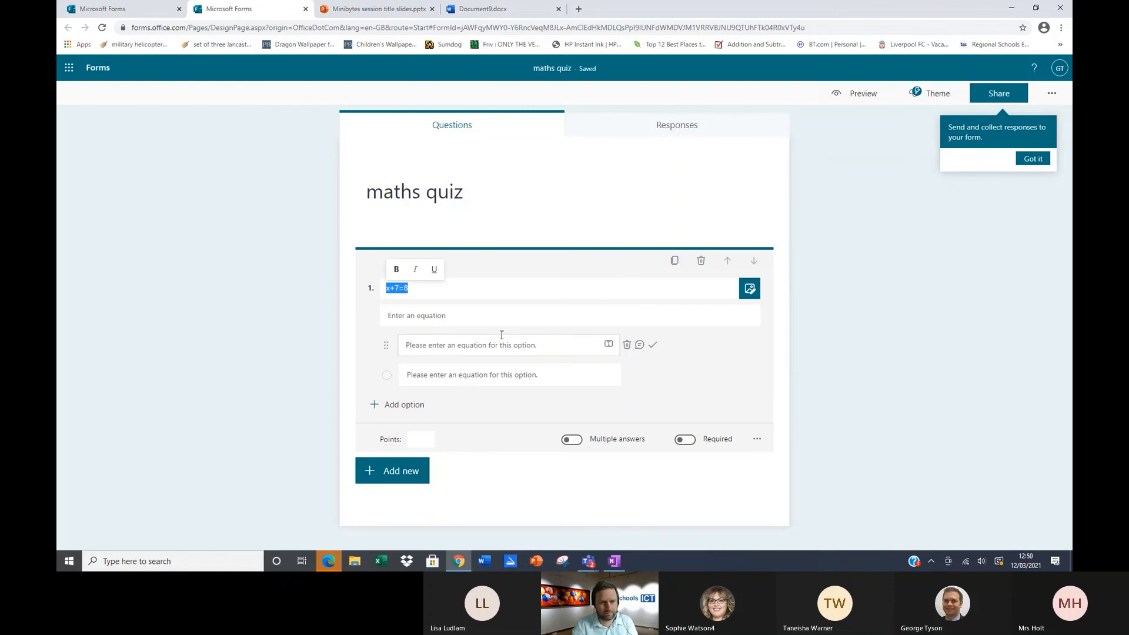
key(BackSpace)
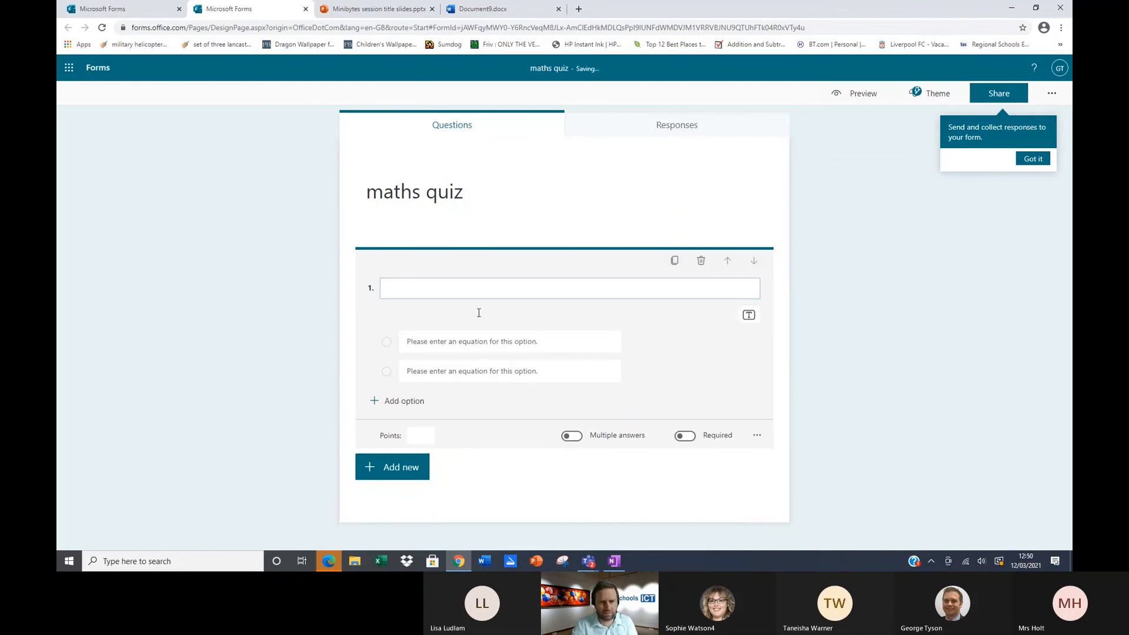
click(478, 313)
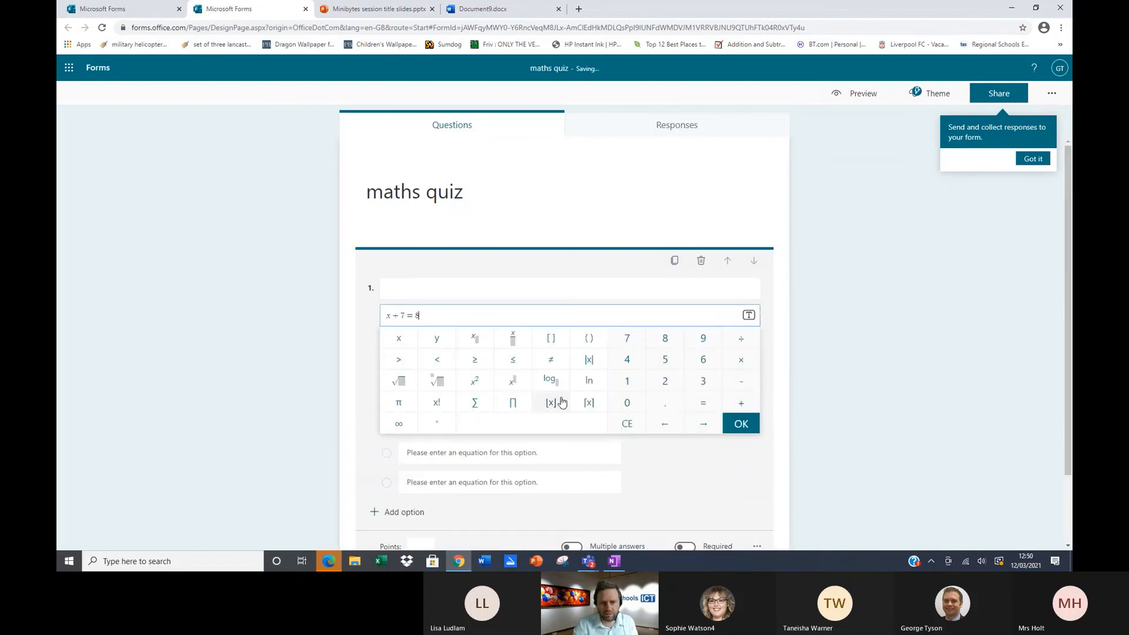
click(746, 426)
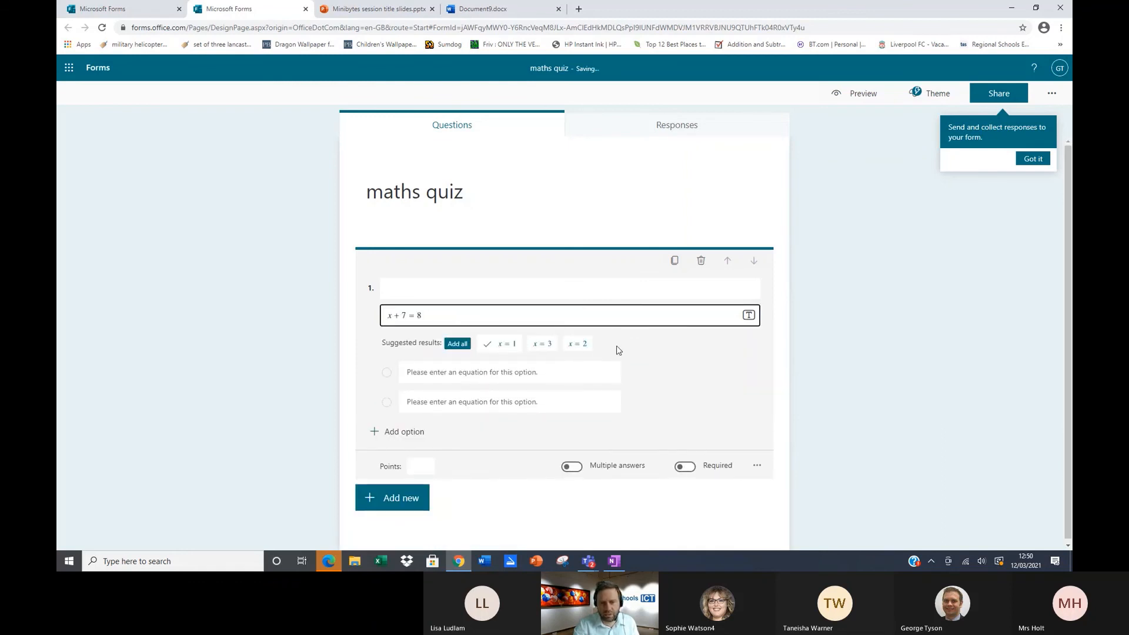
click(459, 345)
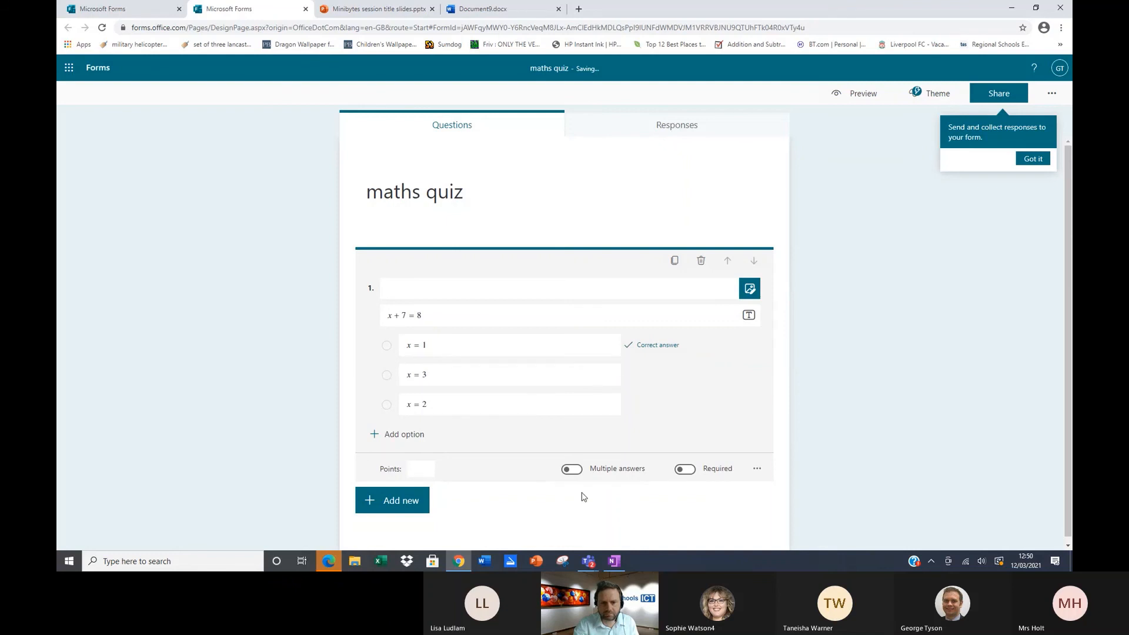
- Add all suggested question ideas to the quiz and look through the full list of questions
click(392, 500)
scroll(640, 499, down, 3)
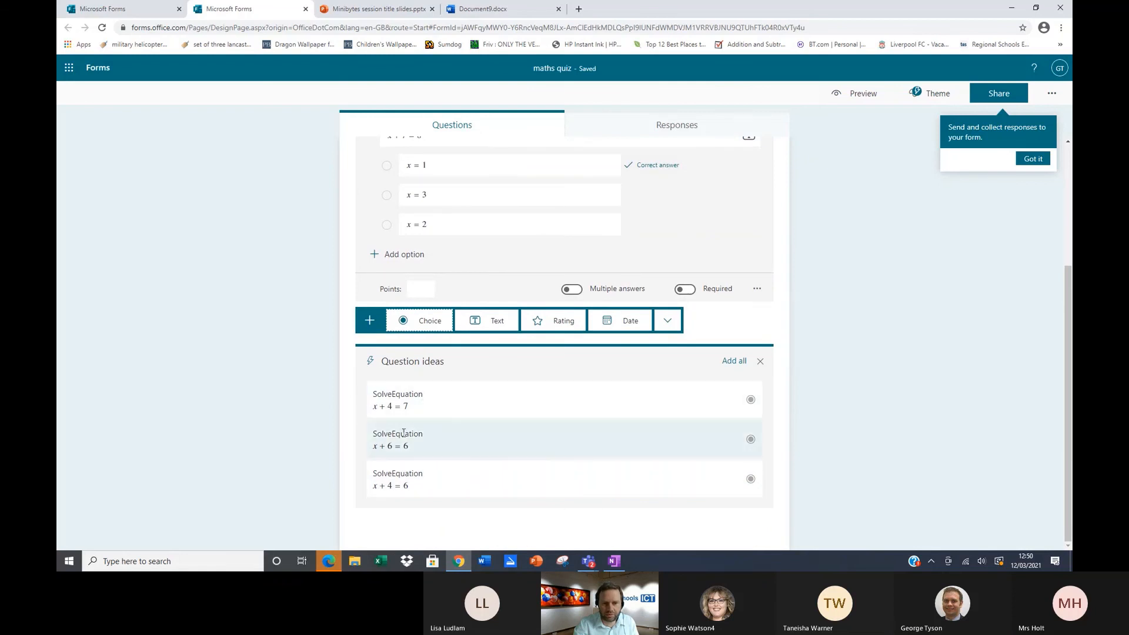
click(735, 361)
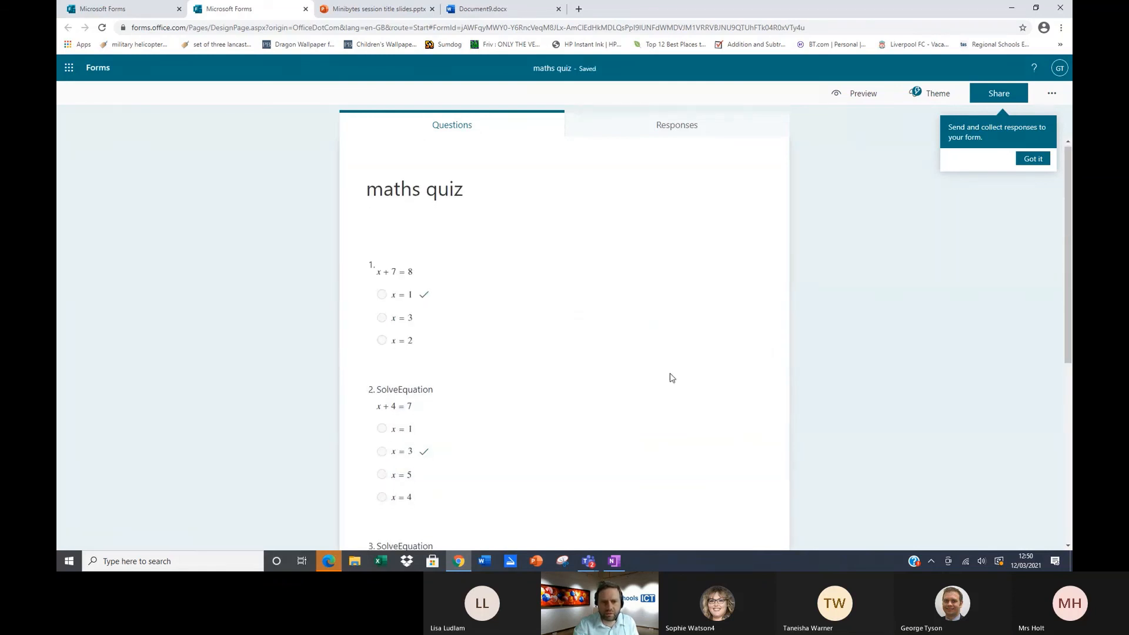
scroll(670, 378, down, 3)
scroll(671, 379, down, 3)
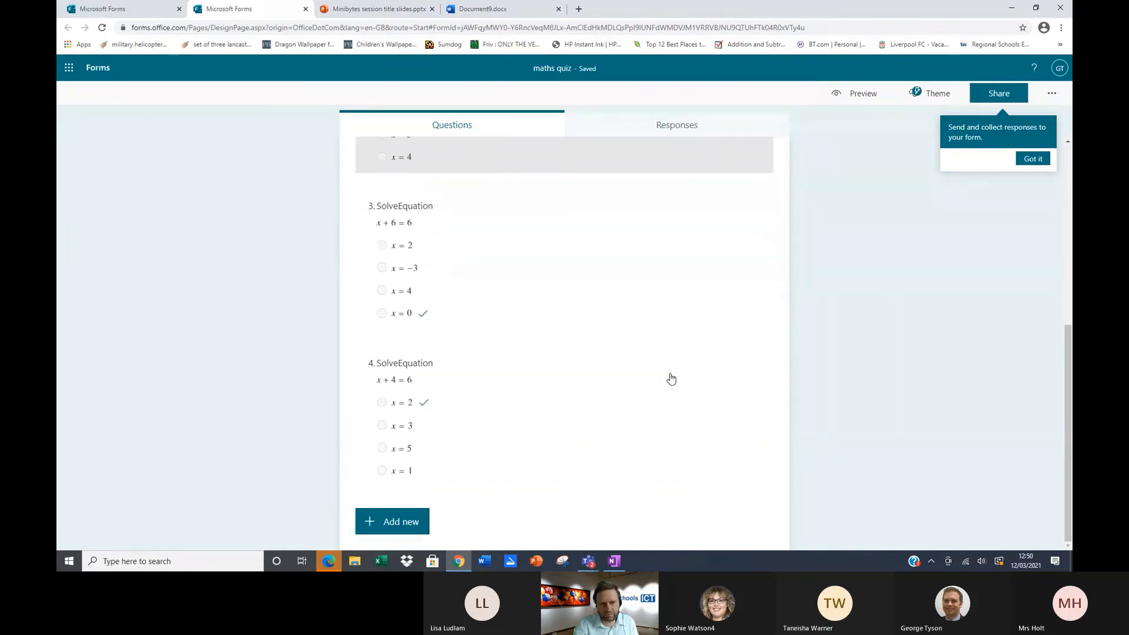
scroll(541, 438, up, 4)
scroll(539, 432, up, 3)
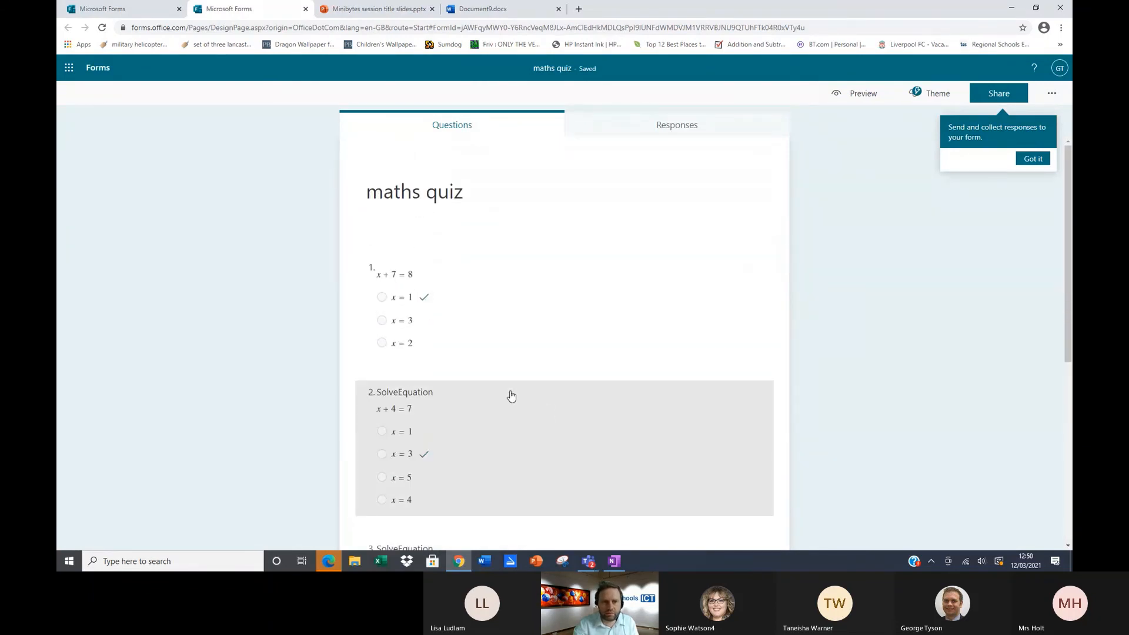
- Turn on Shuffle options for the first question, x + 7 = 8
click(509, 312)
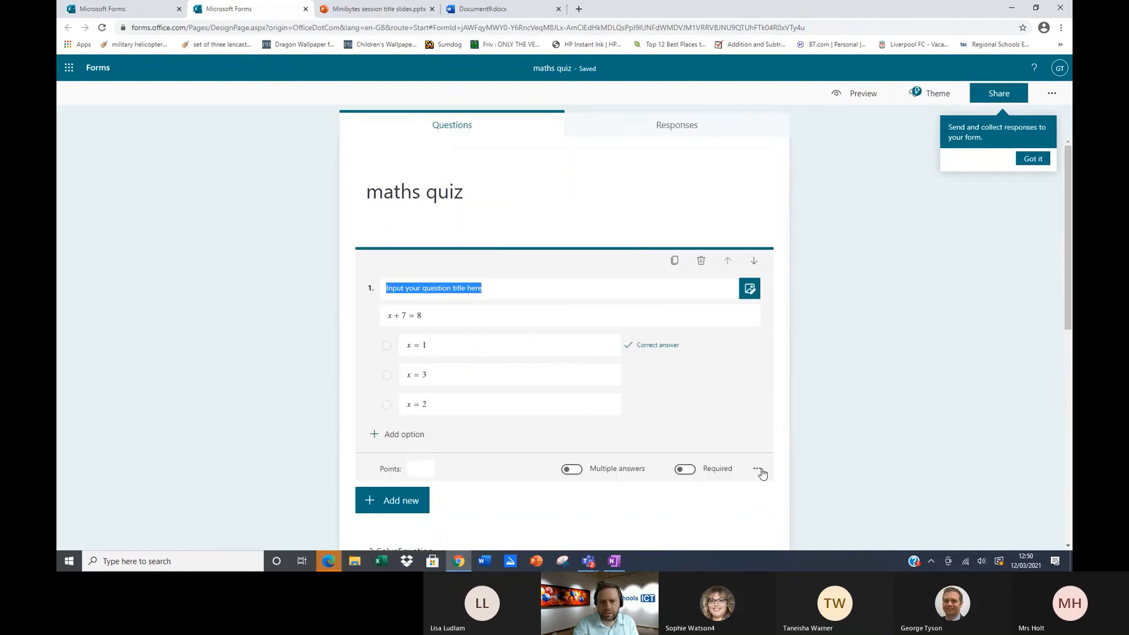
click(758, 470)
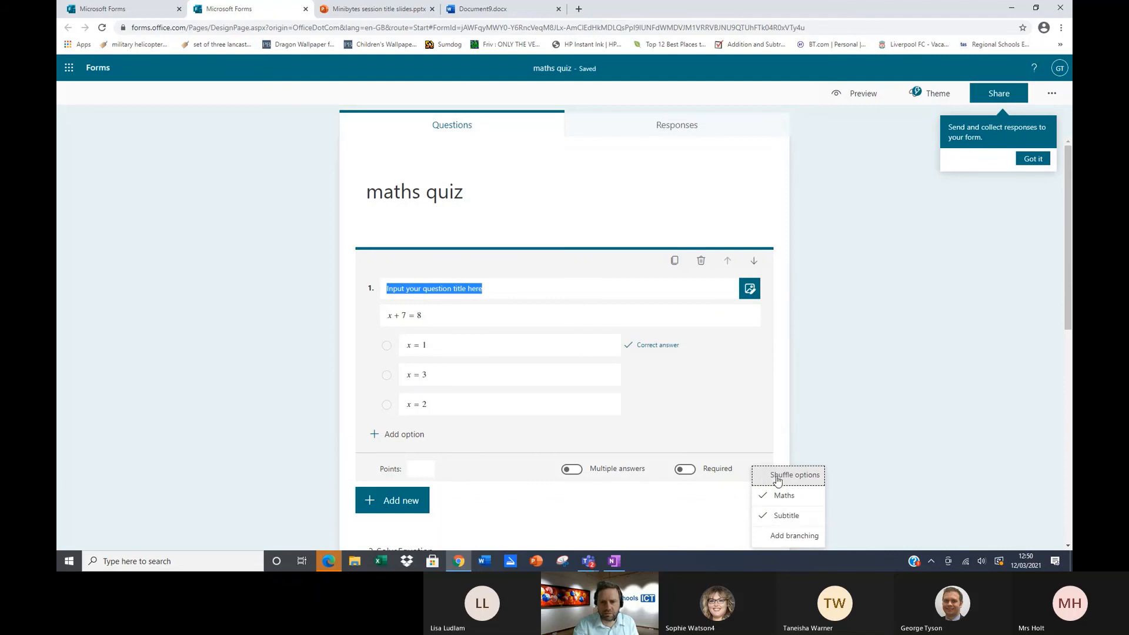
click(777, 479)
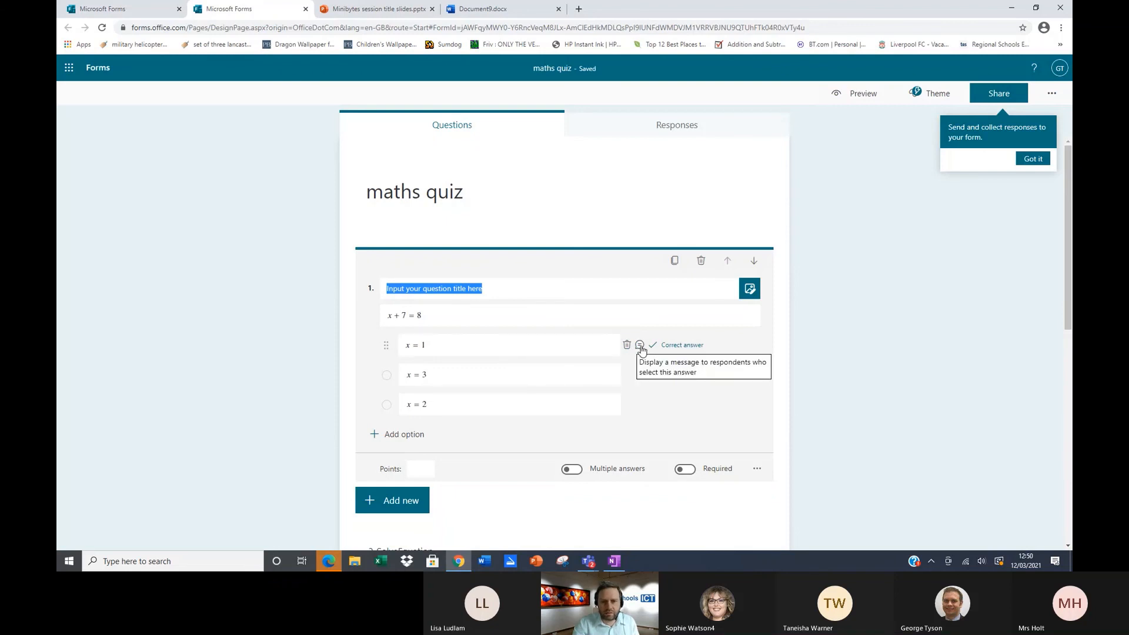
- Add an empty respondent message to the x = 1 option and the message "8-7=1, so x = 1" to the x = 3 option
click(640, 347)
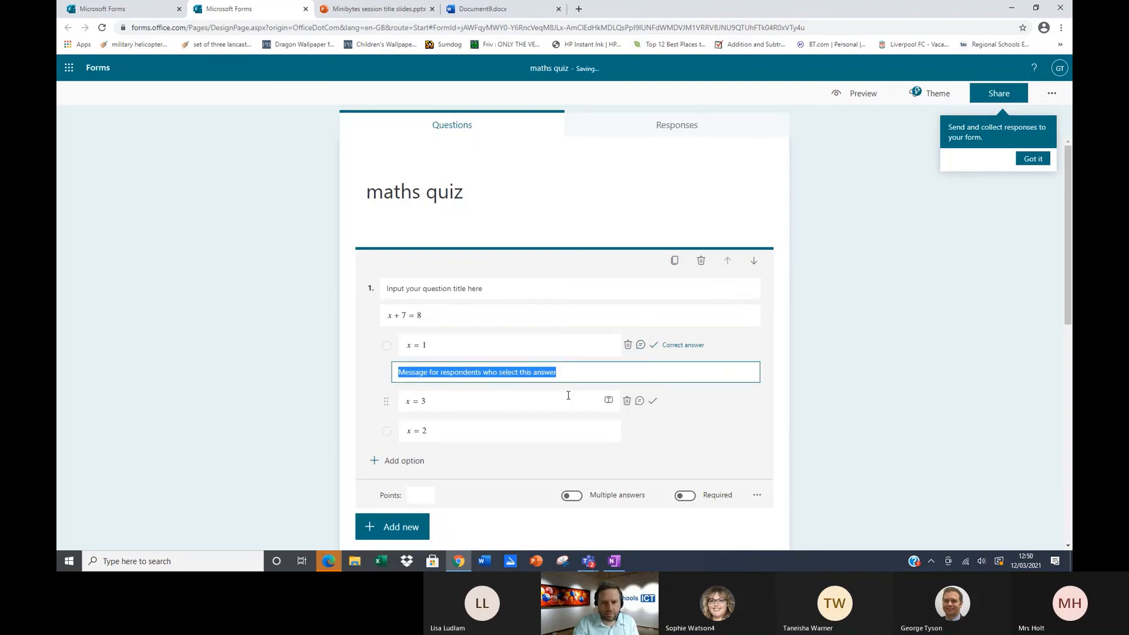
click(640, 401)
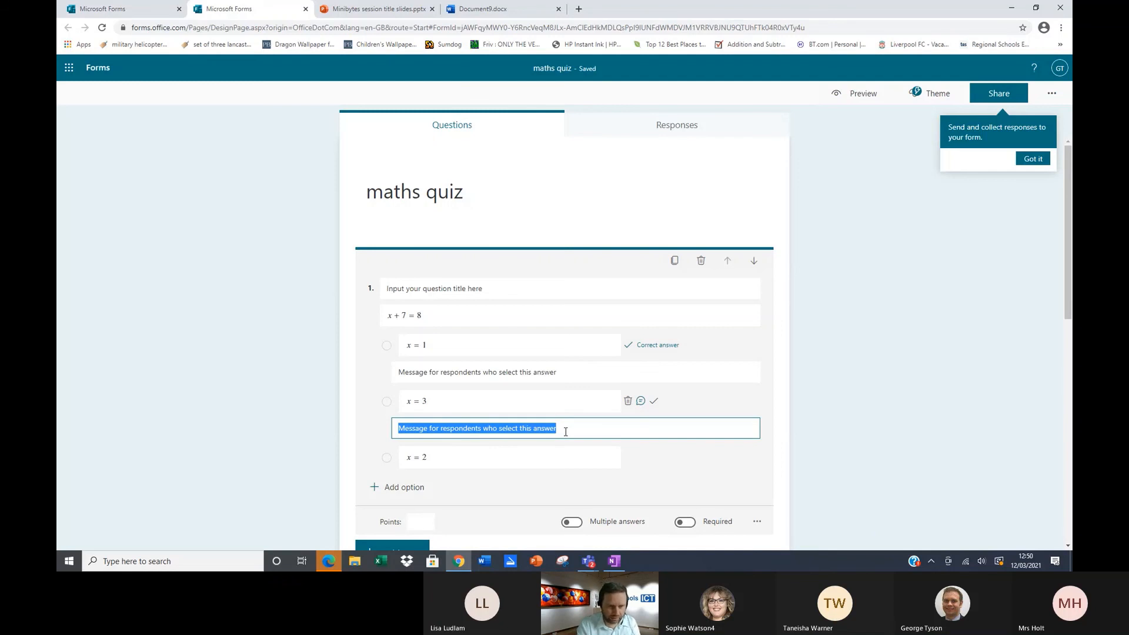
text(8-7=1, so x = 1)
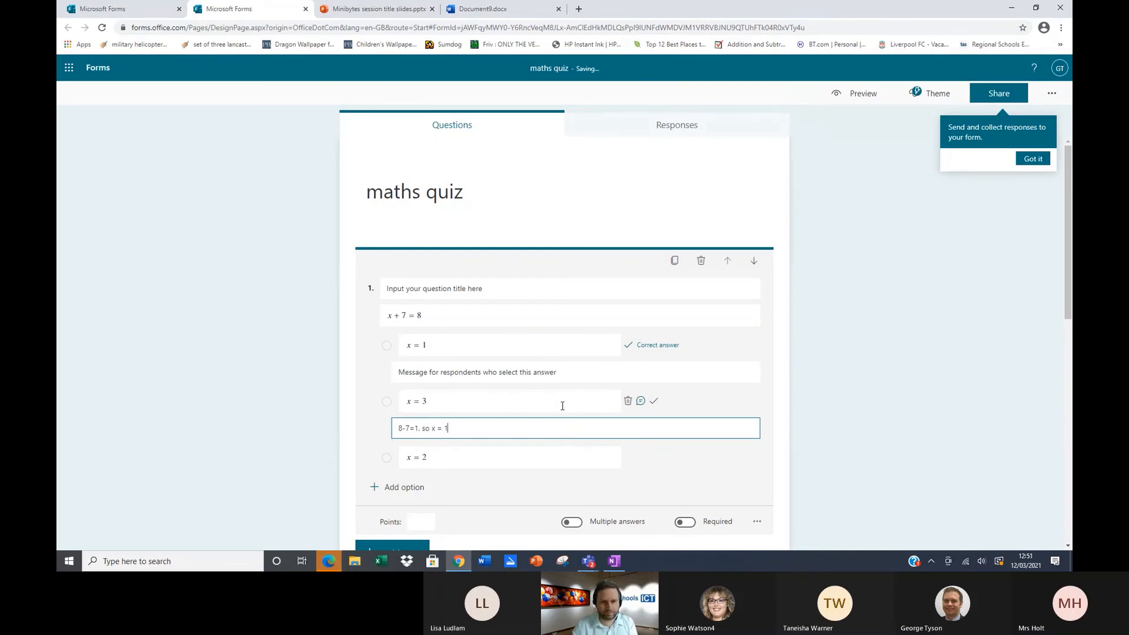
click(777, 443)
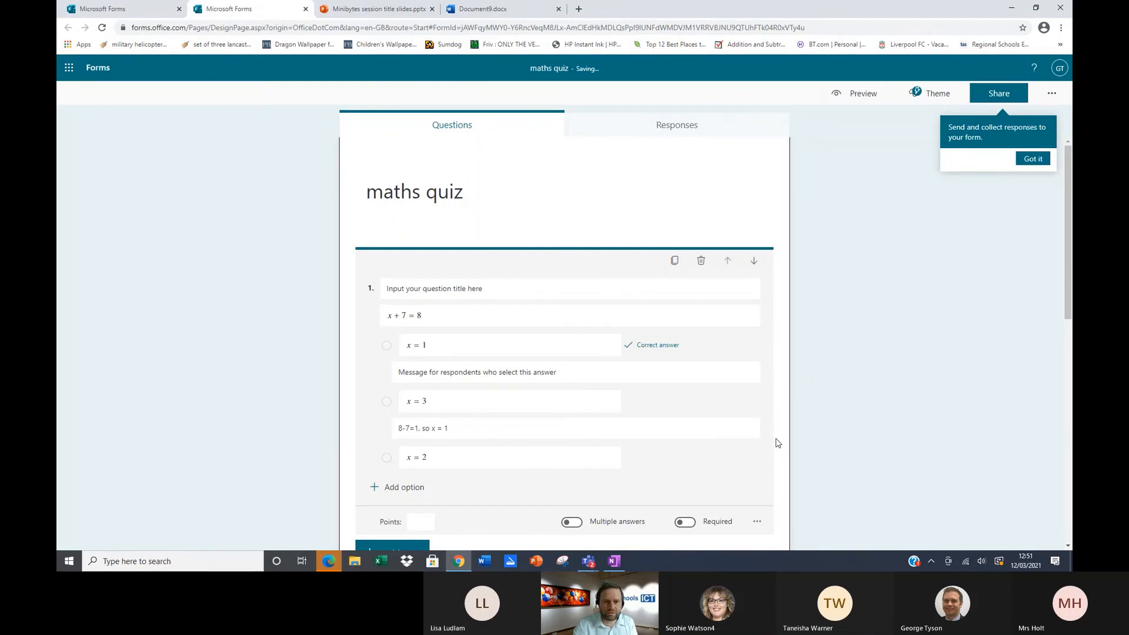
- Copy the x = 3 option's message into a new respondent message for the x = 2 option
scroll(517, 443, down, 2)
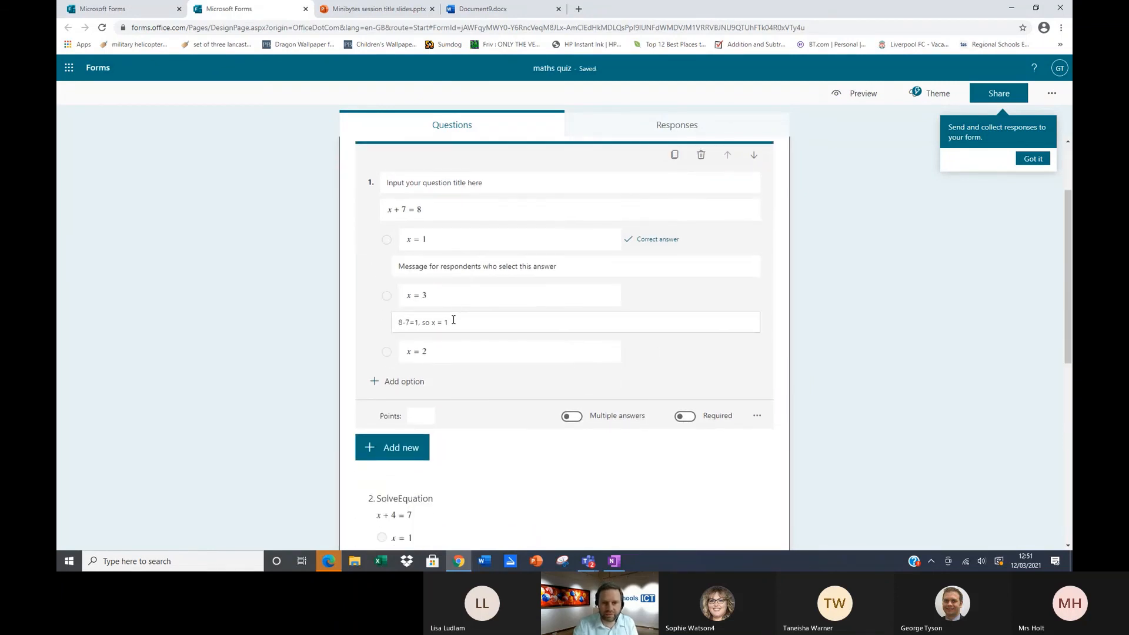
drag(451, 322, 396, 323)
key(ctrl+c)
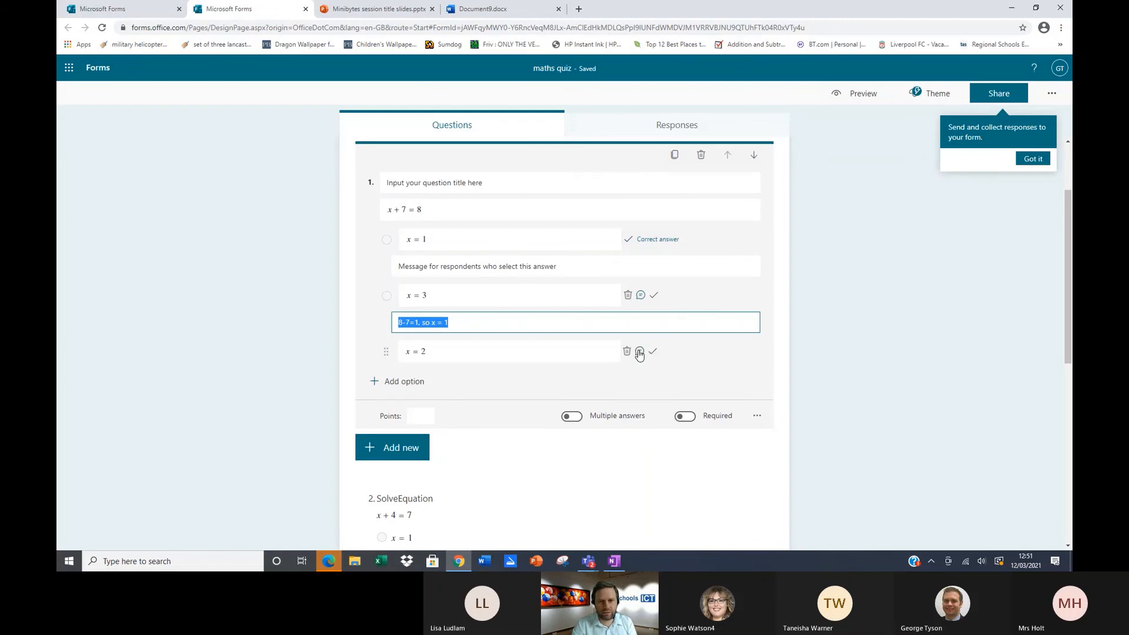
click(639, 351)
key(ctrl+v)
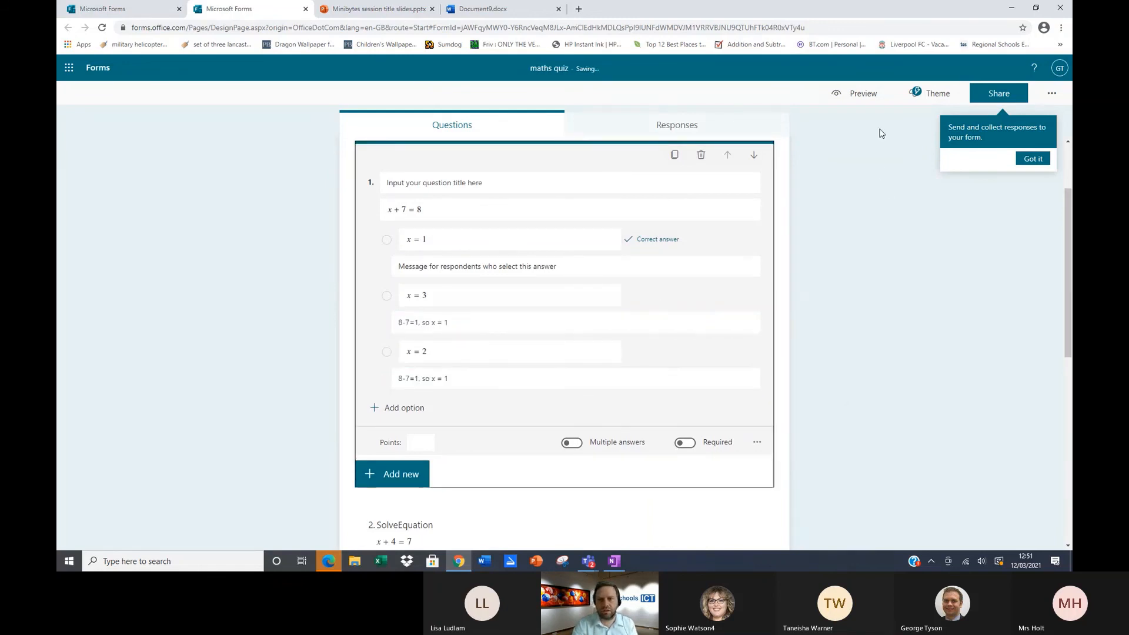
- Preview the quiz and answer the four questions with x = 2, x = 1, x = 2 and x = 3
click(865, 96)
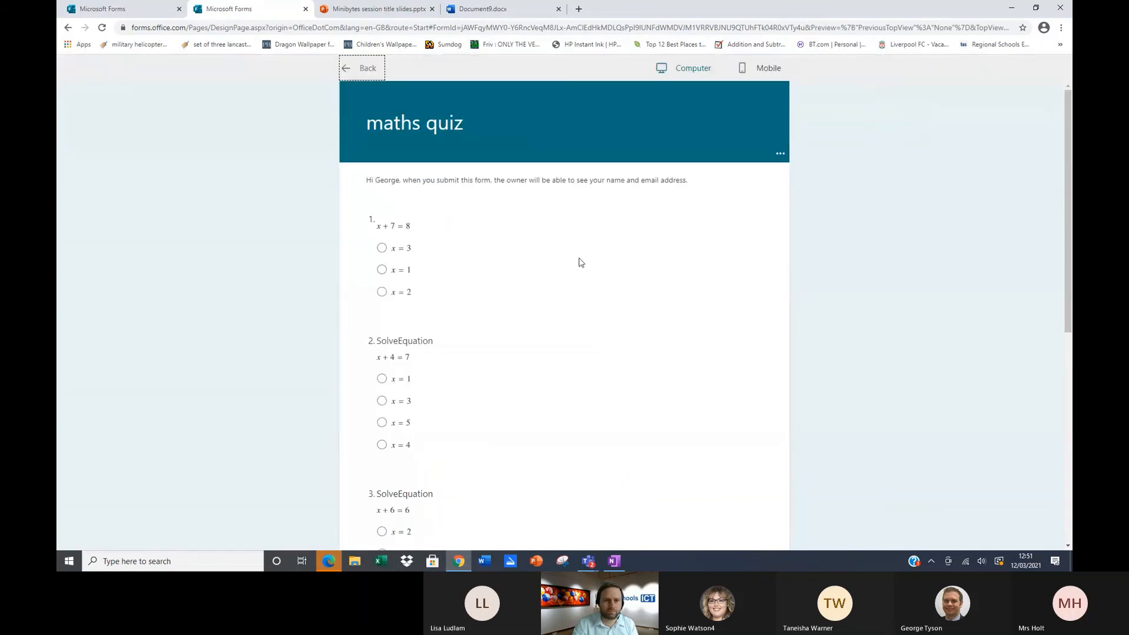
click(383, 292)
click(382, 380)
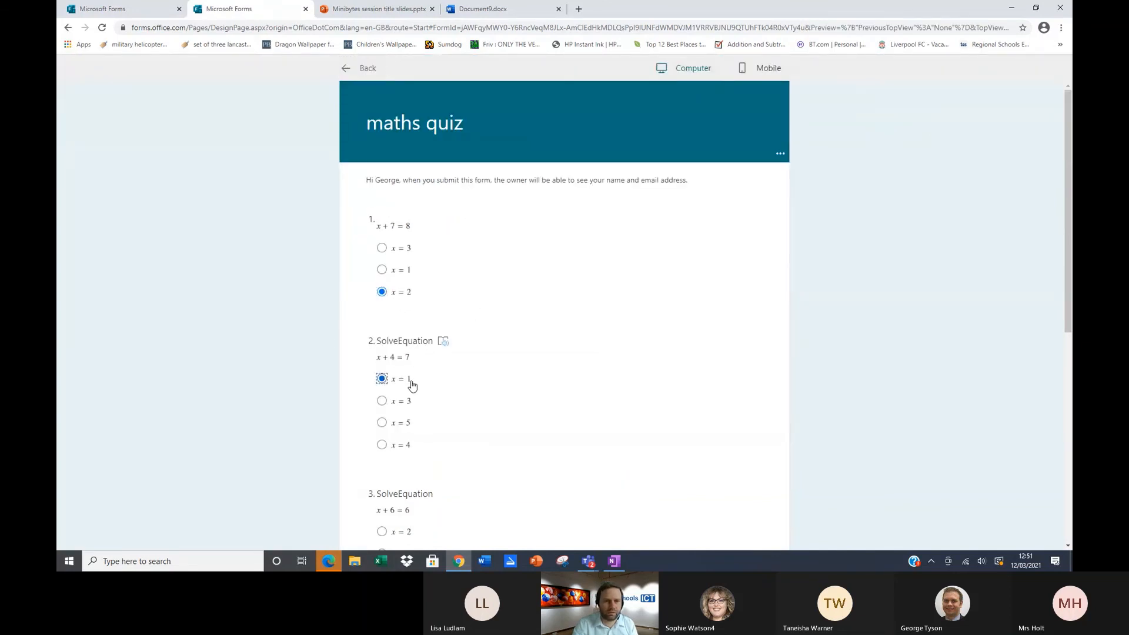
scroll(399, 433, down, 2)
click(382, 426)
scroll(411, 432, down, 1)
scroll(447, 437, down, 2)
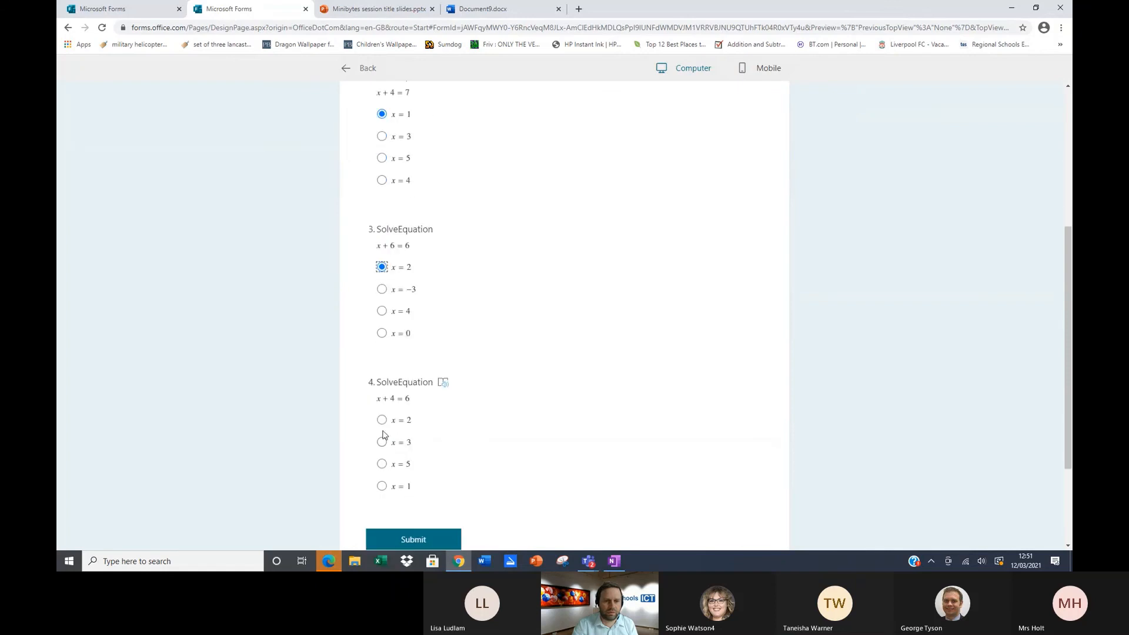
- Submit the previewed quiz and view the marked results with the feedback message for question 1
scroll(447, 485, down, 1)
click(425, 489)
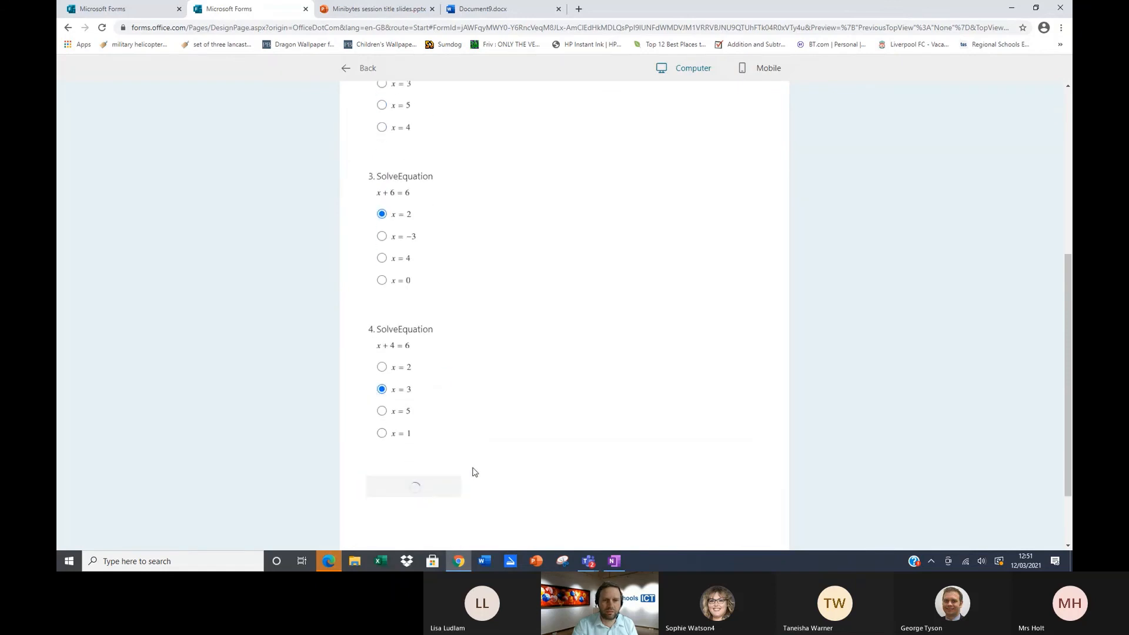
click(416, 245)
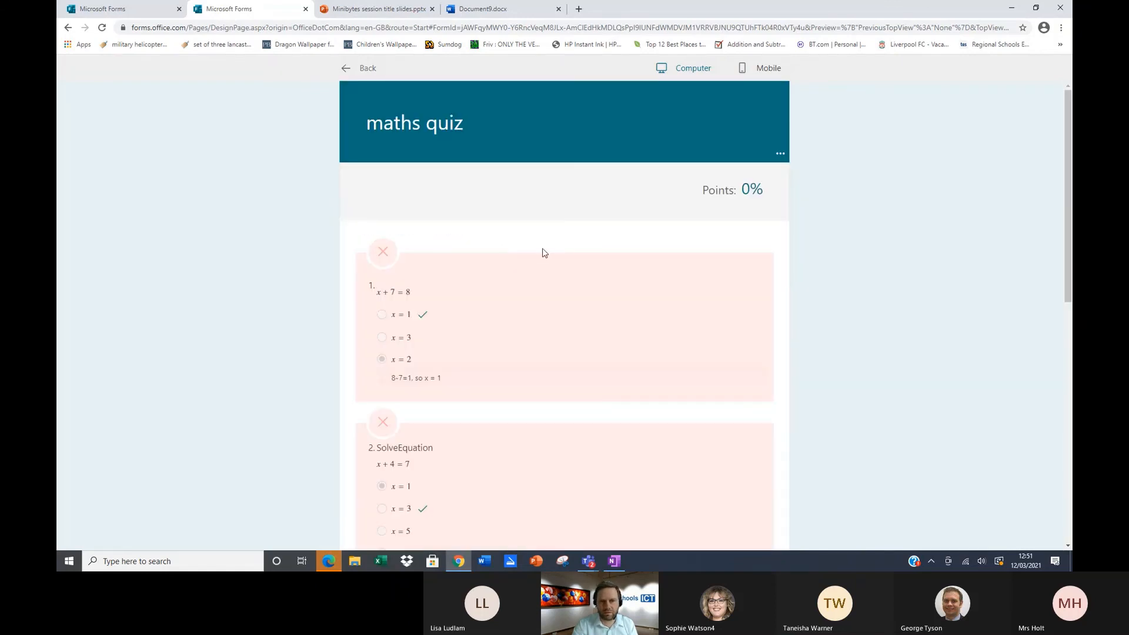
scroll(412, 329, down, 1)
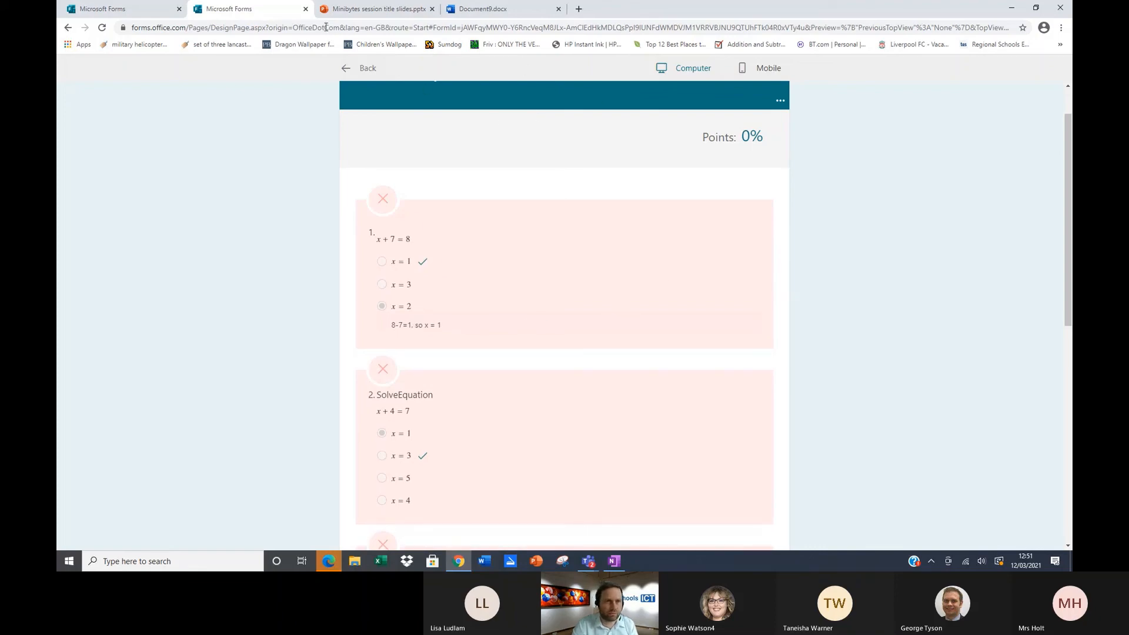
- Close the maths quiz page and switch to the Math tool page in OneNote
click(305, 9)
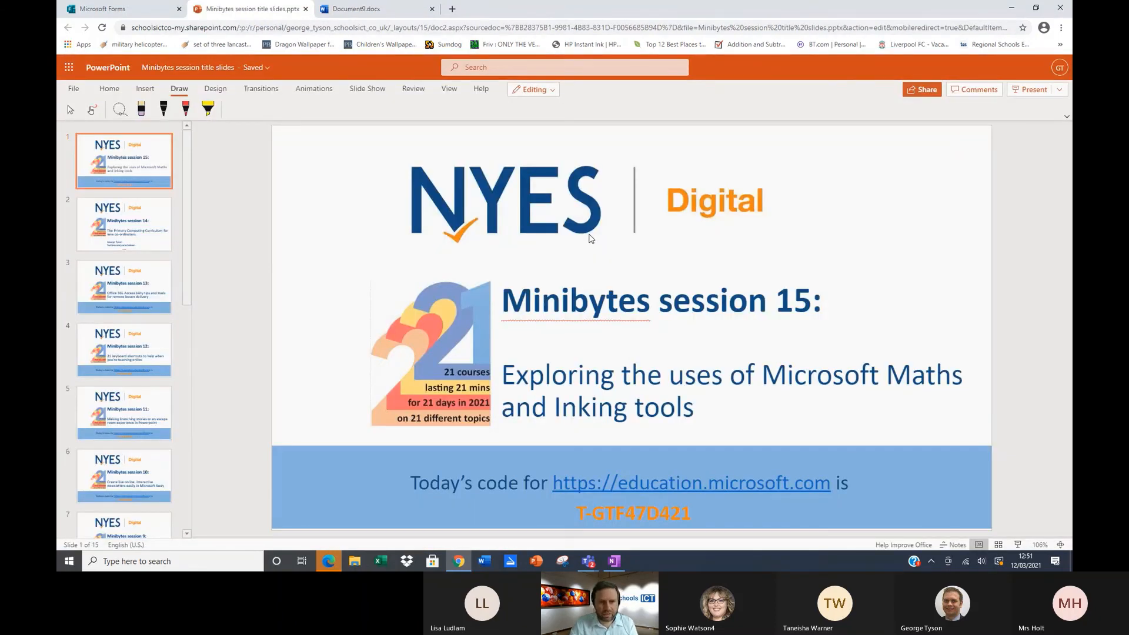
key(alt+Tab)
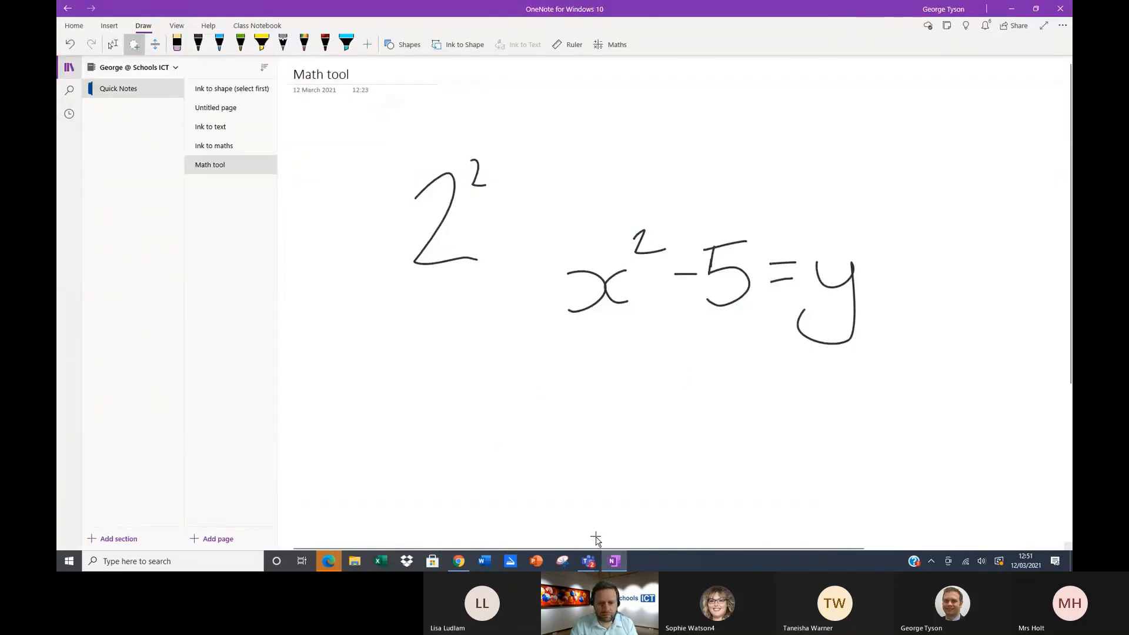
- Switch to the Teams meeting window and stop sharing the screen
mouse_move(617, 563)
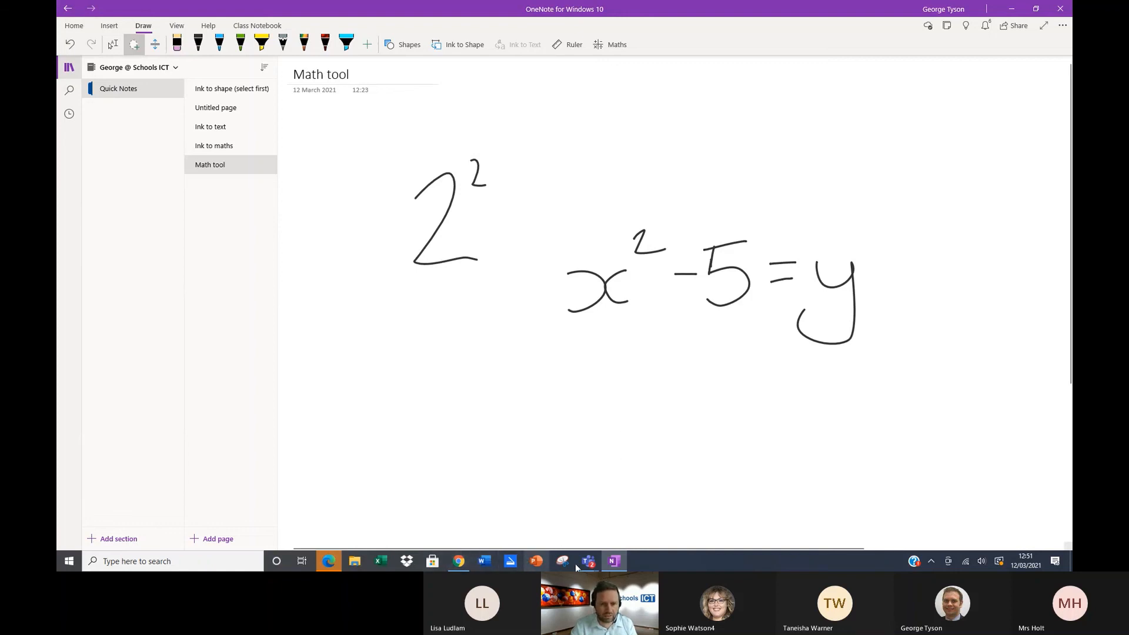
click(678, 507)
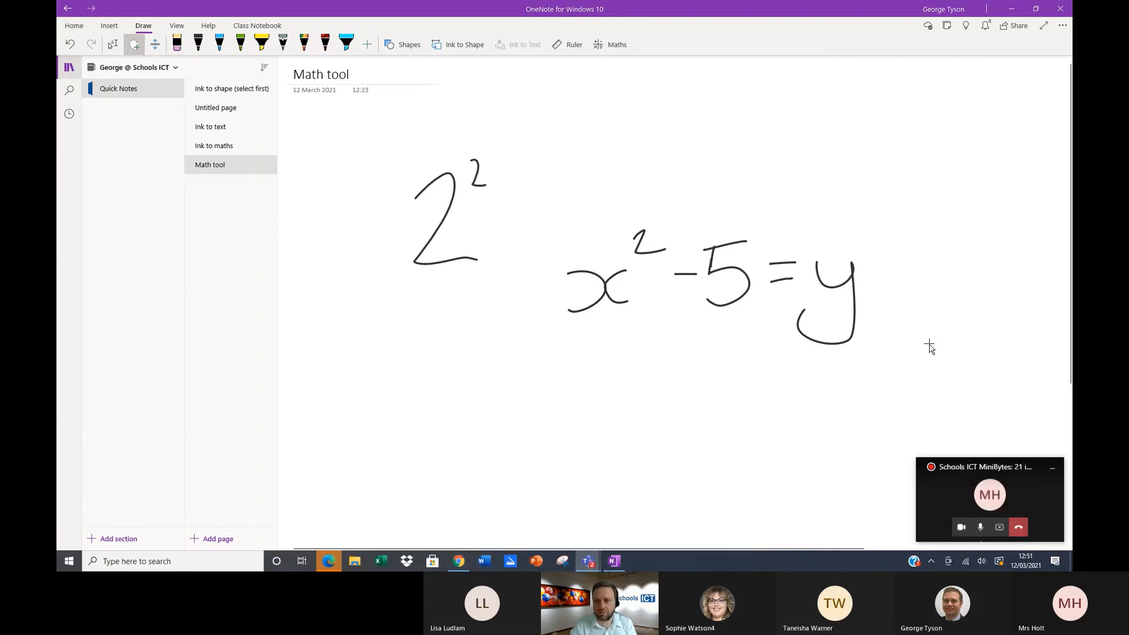
click(952, 486)
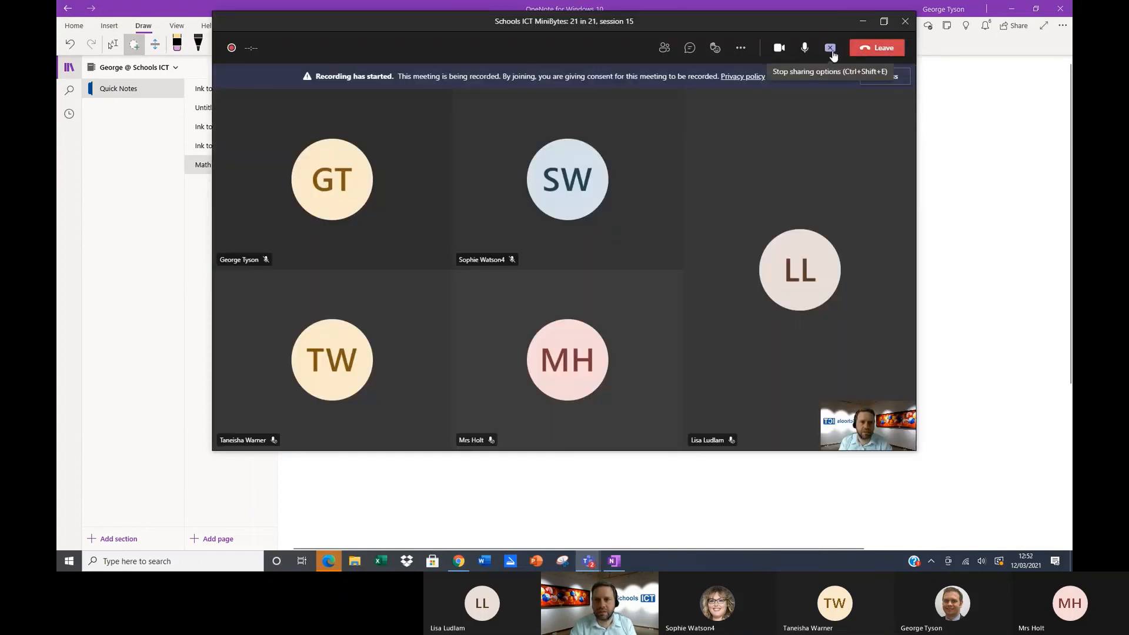
click(831, 51)
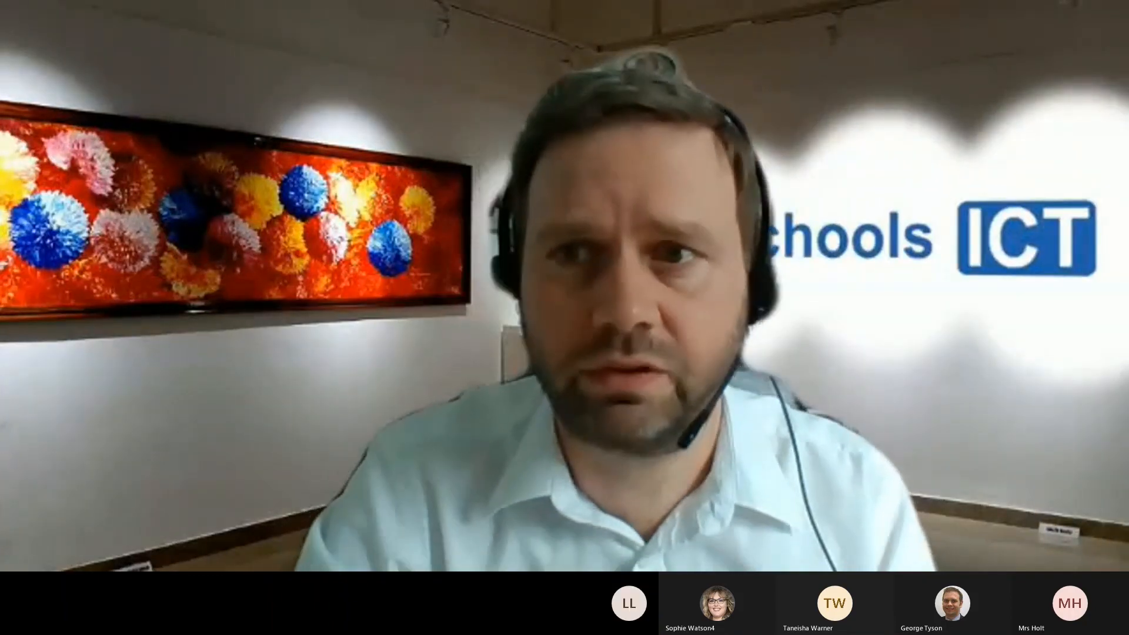